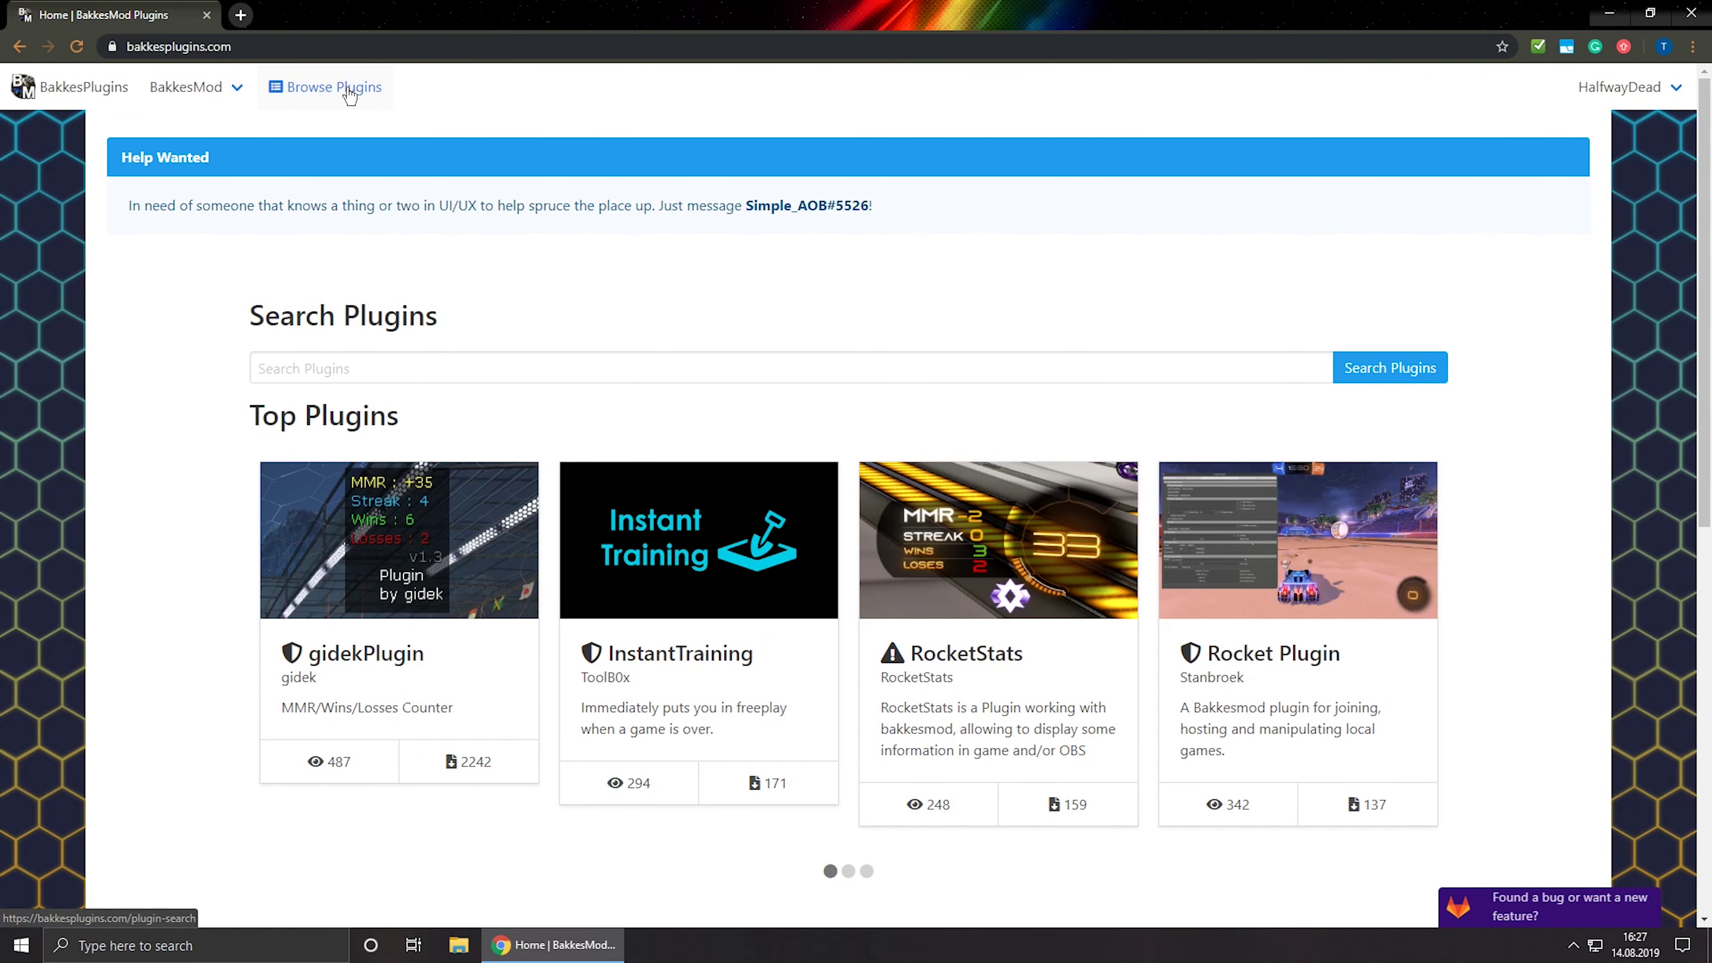
# Browse both pages of the plugin catalogue on the BakkesPlugins site, returning to the first page
pyautogui.click(349, 93)
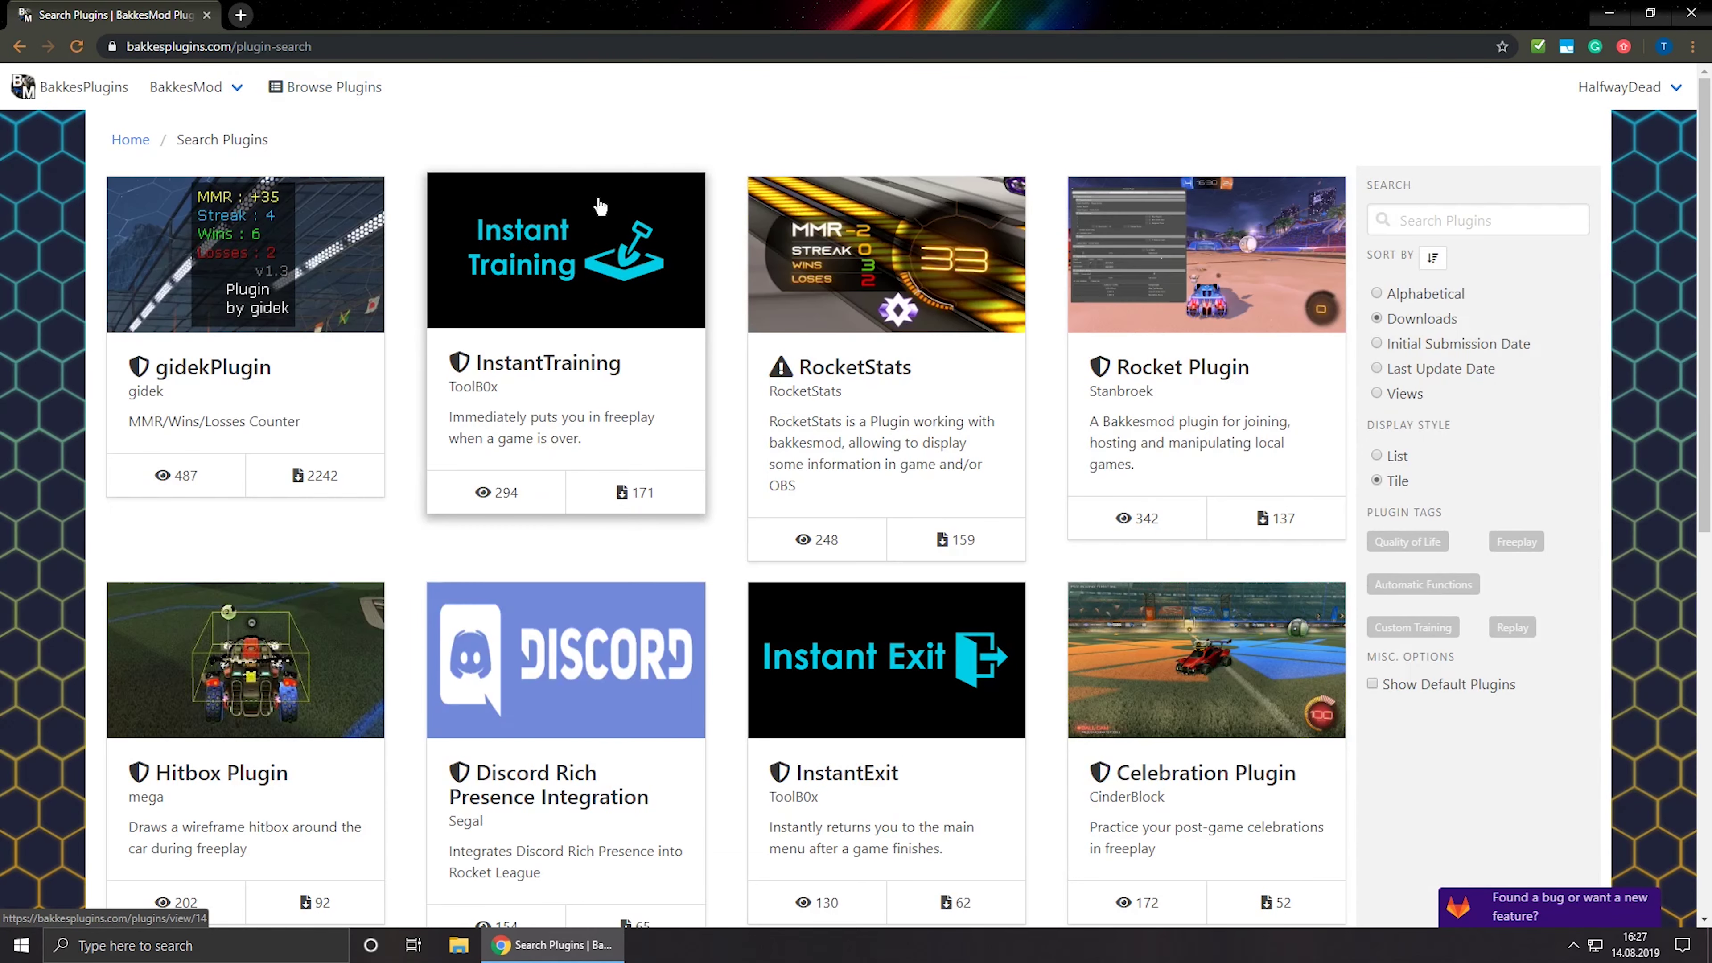
pyautogui.scroll(-5, 804, 219)
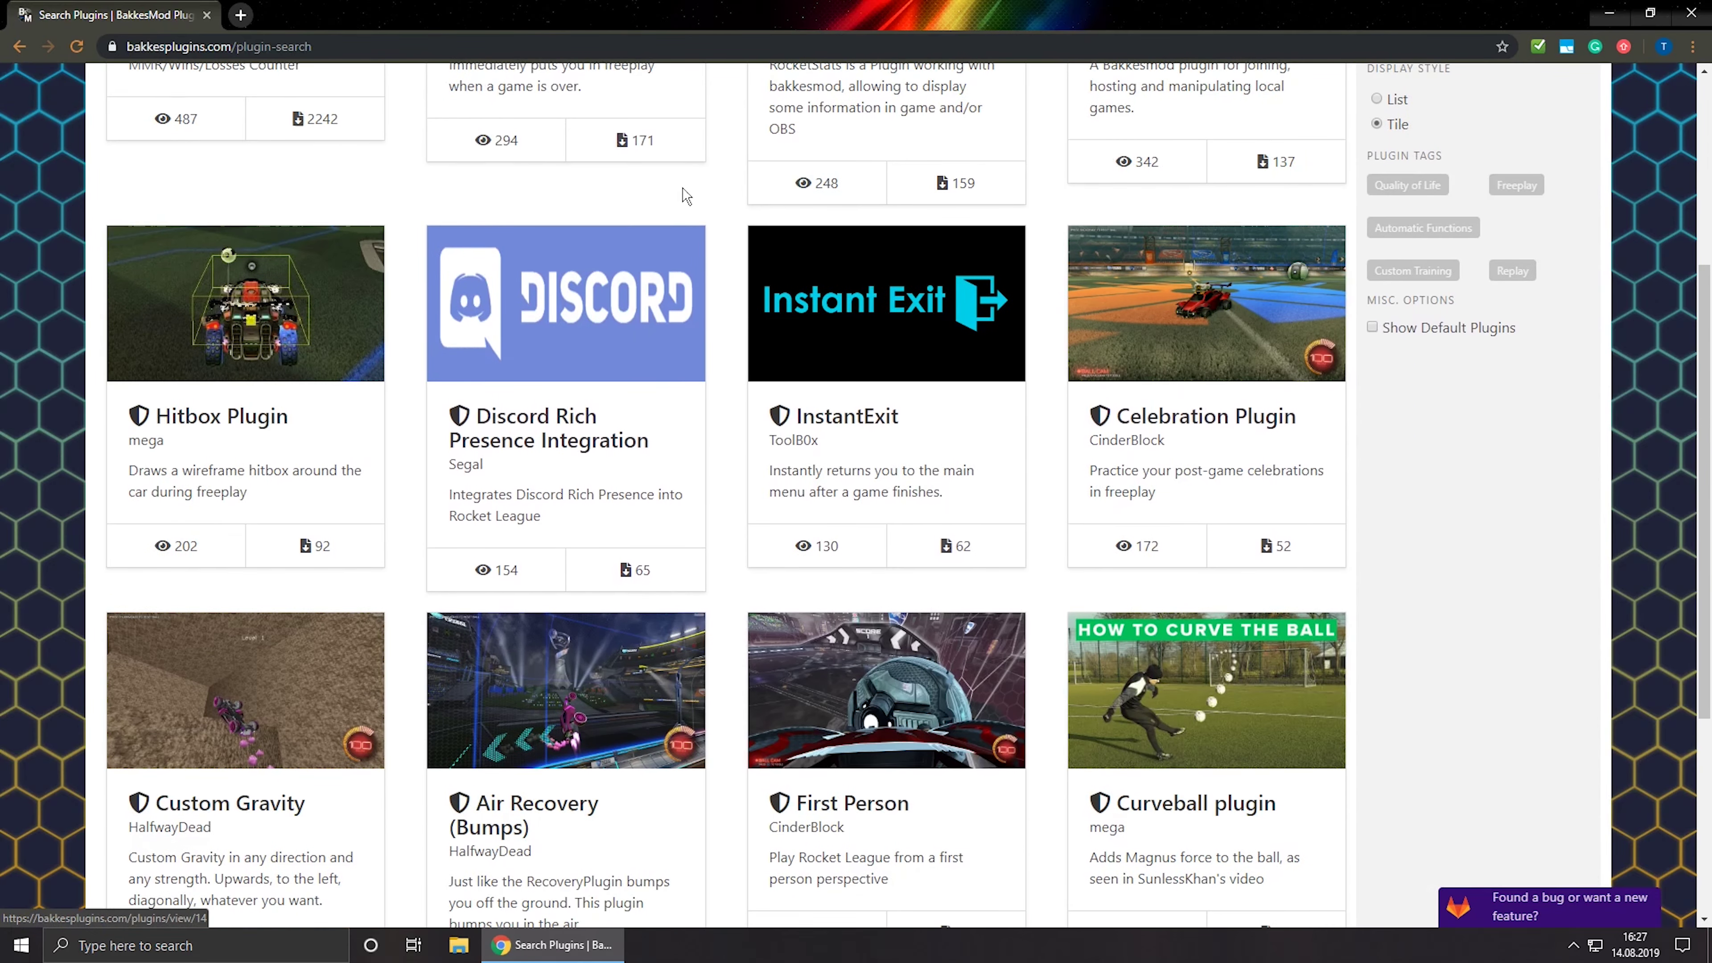
pyautogui.scroll(-3, 803, 219)
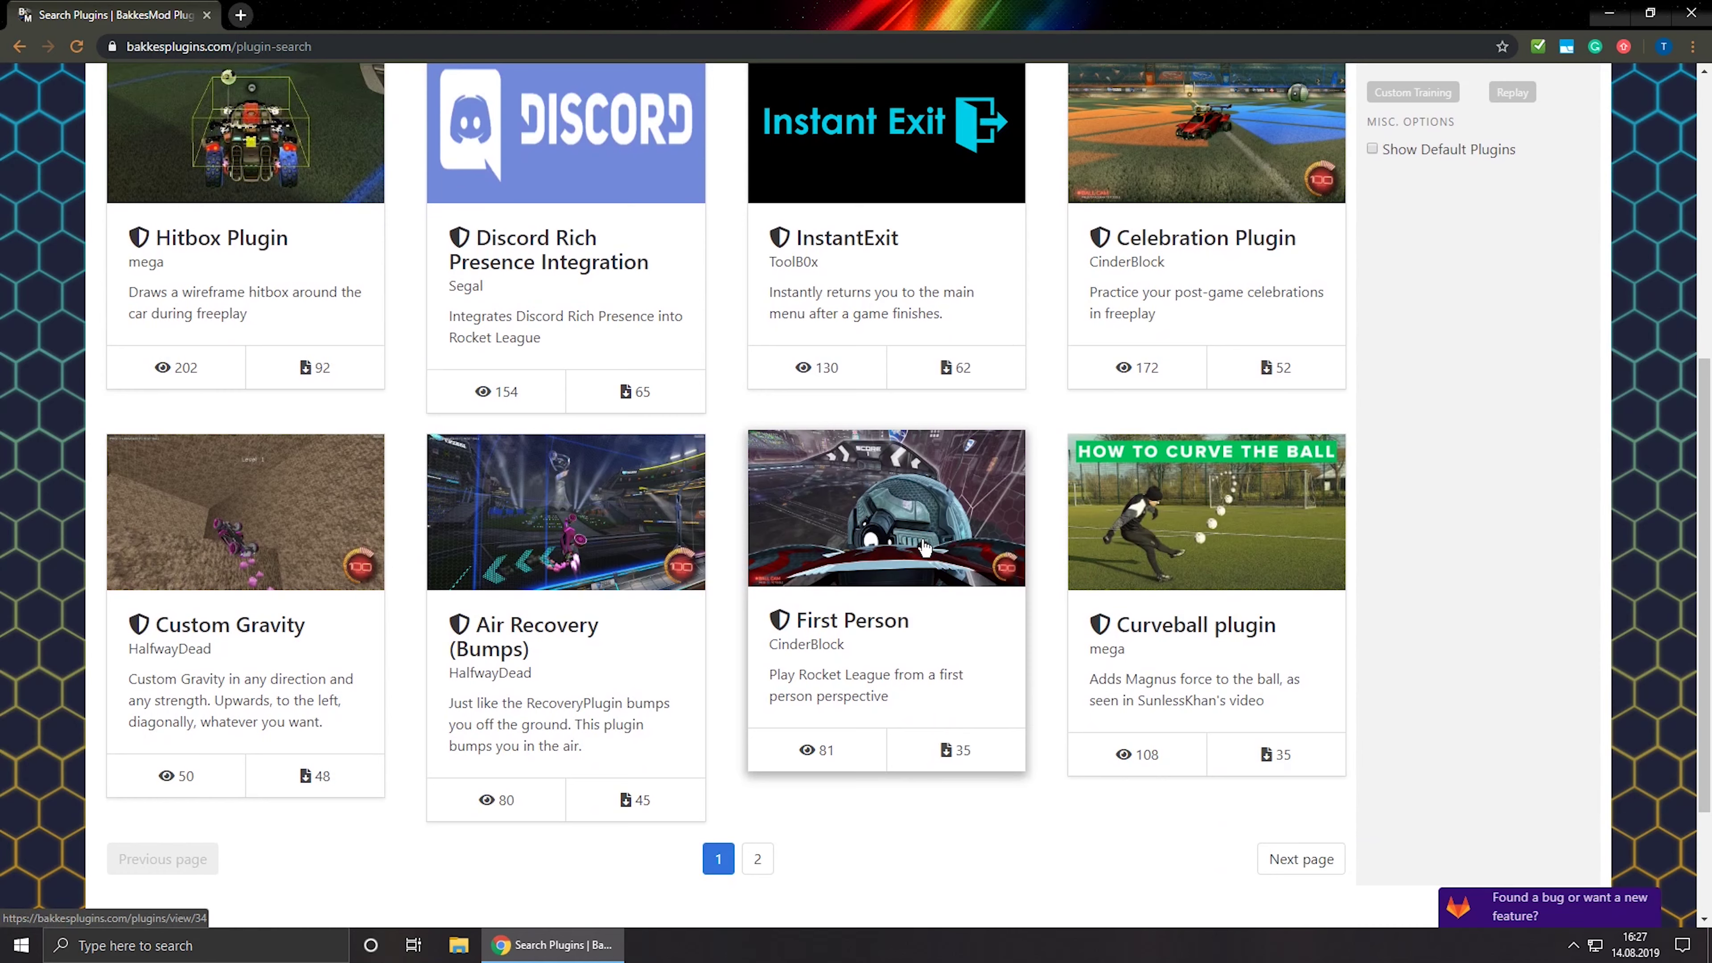
pyautogui.scroll(1, 937, 559)
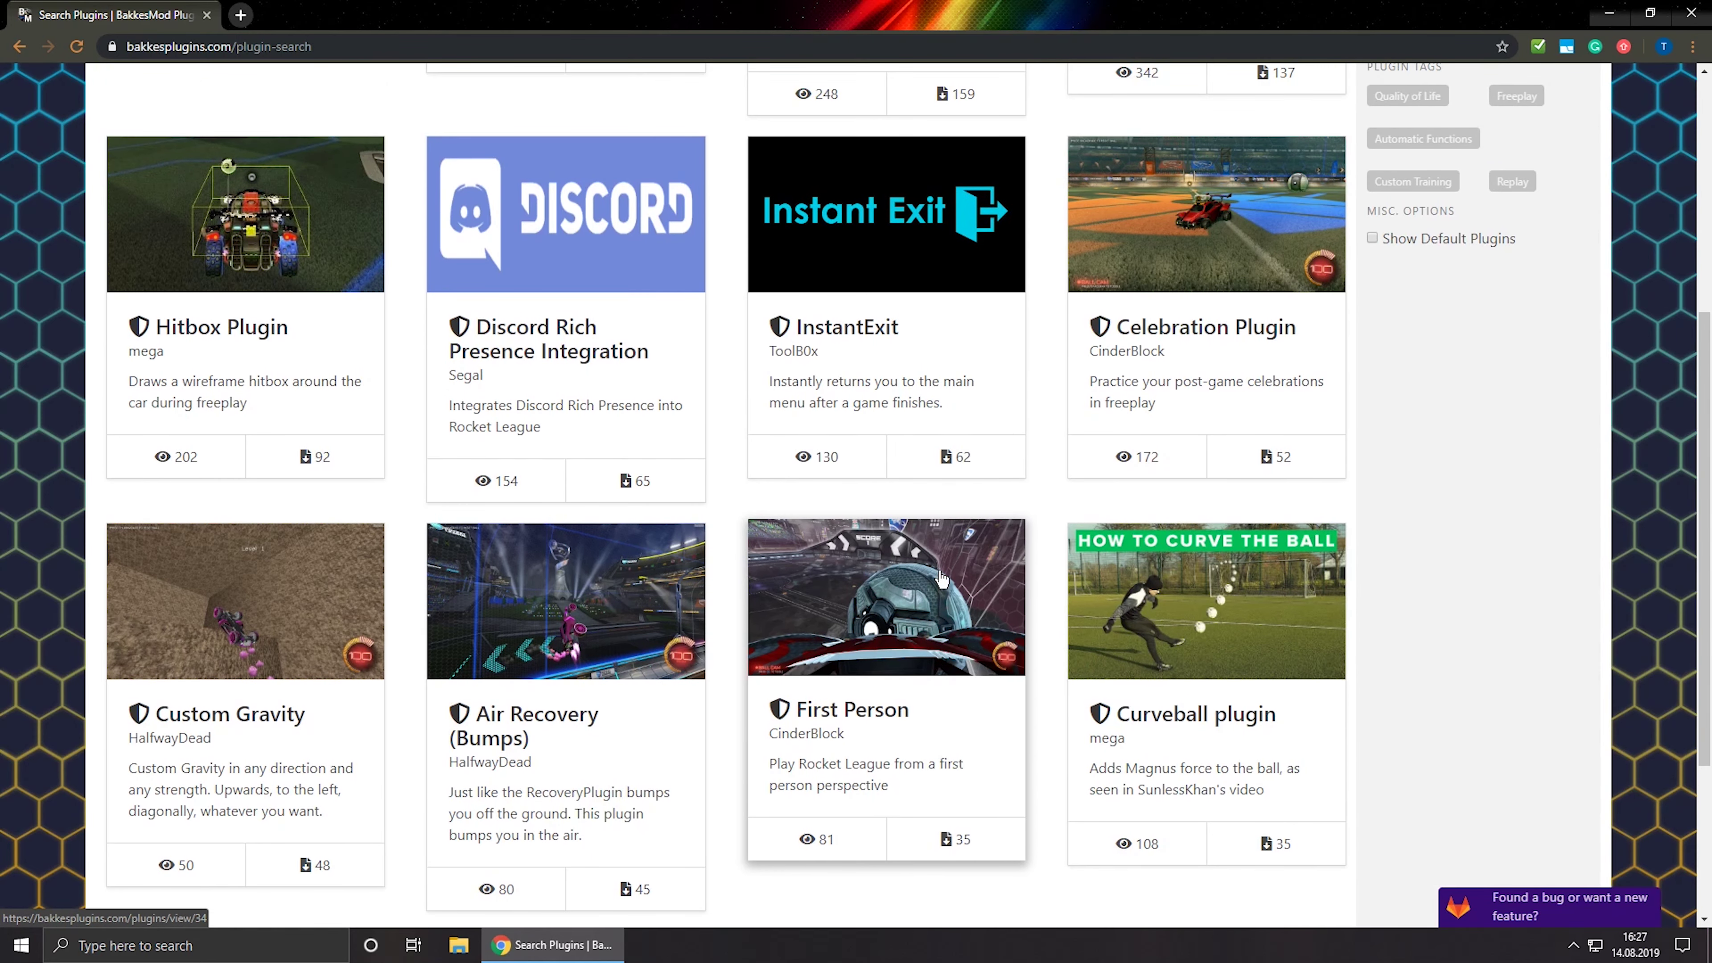
pyautogui.scroll(2, 942, 579)
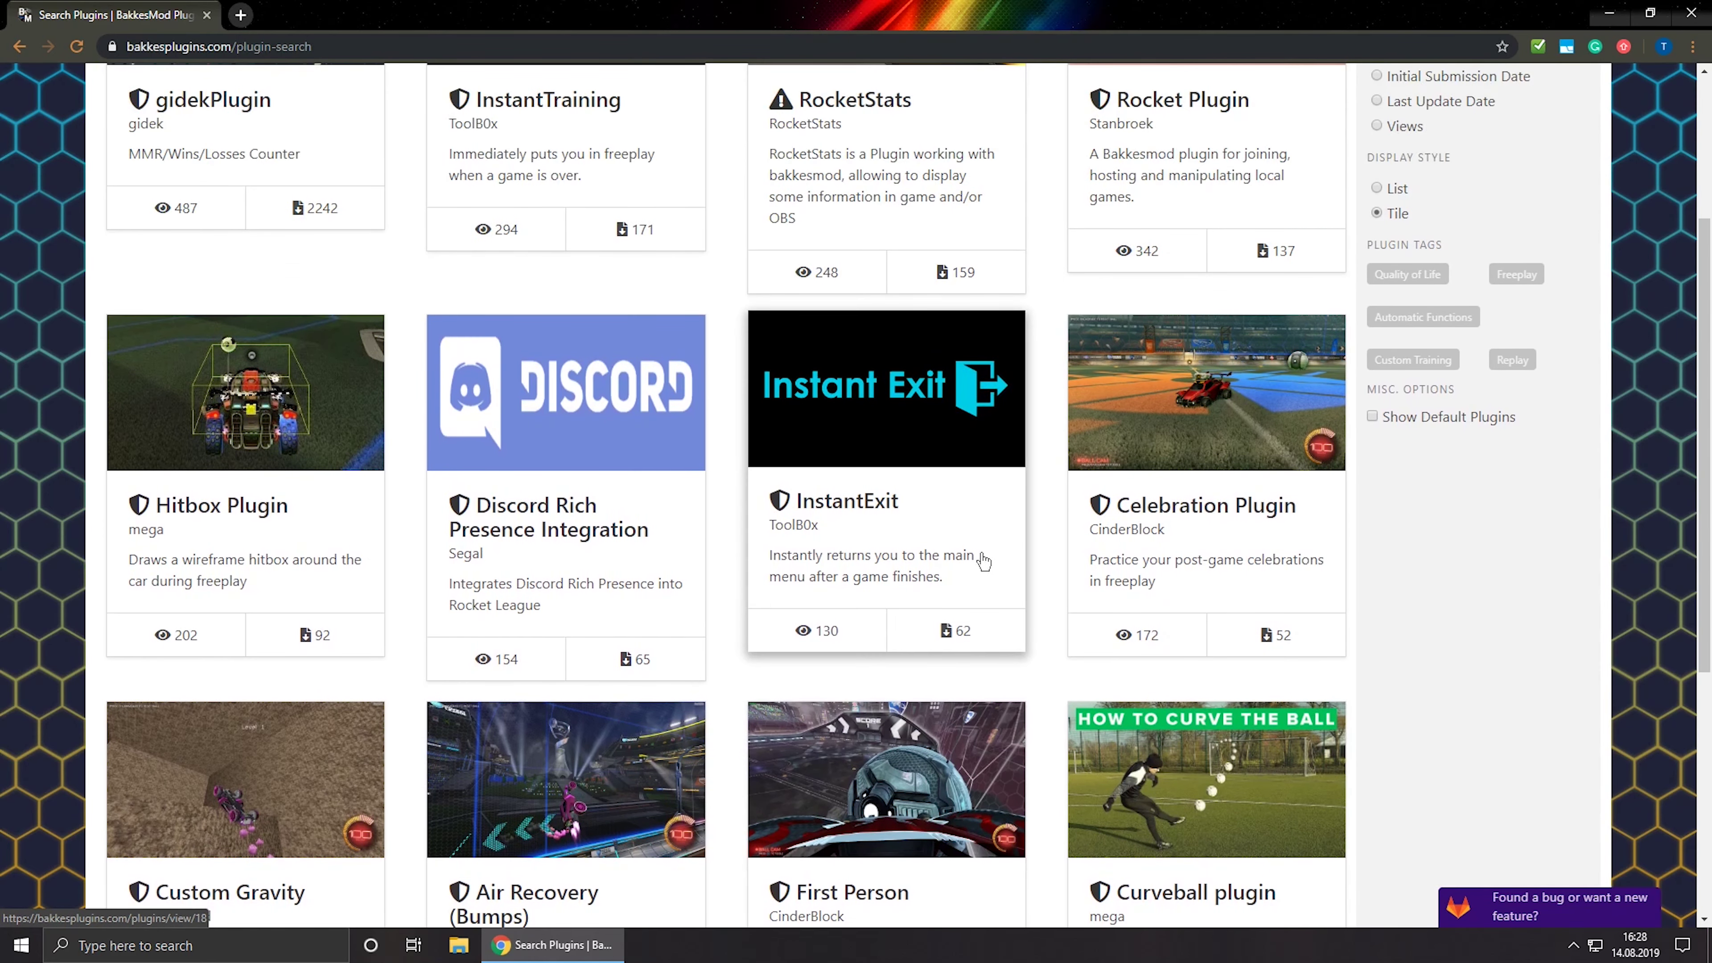
pyautogui.scroll(1, 985, 559)
pyautogui.scroll(1, 985, 558)
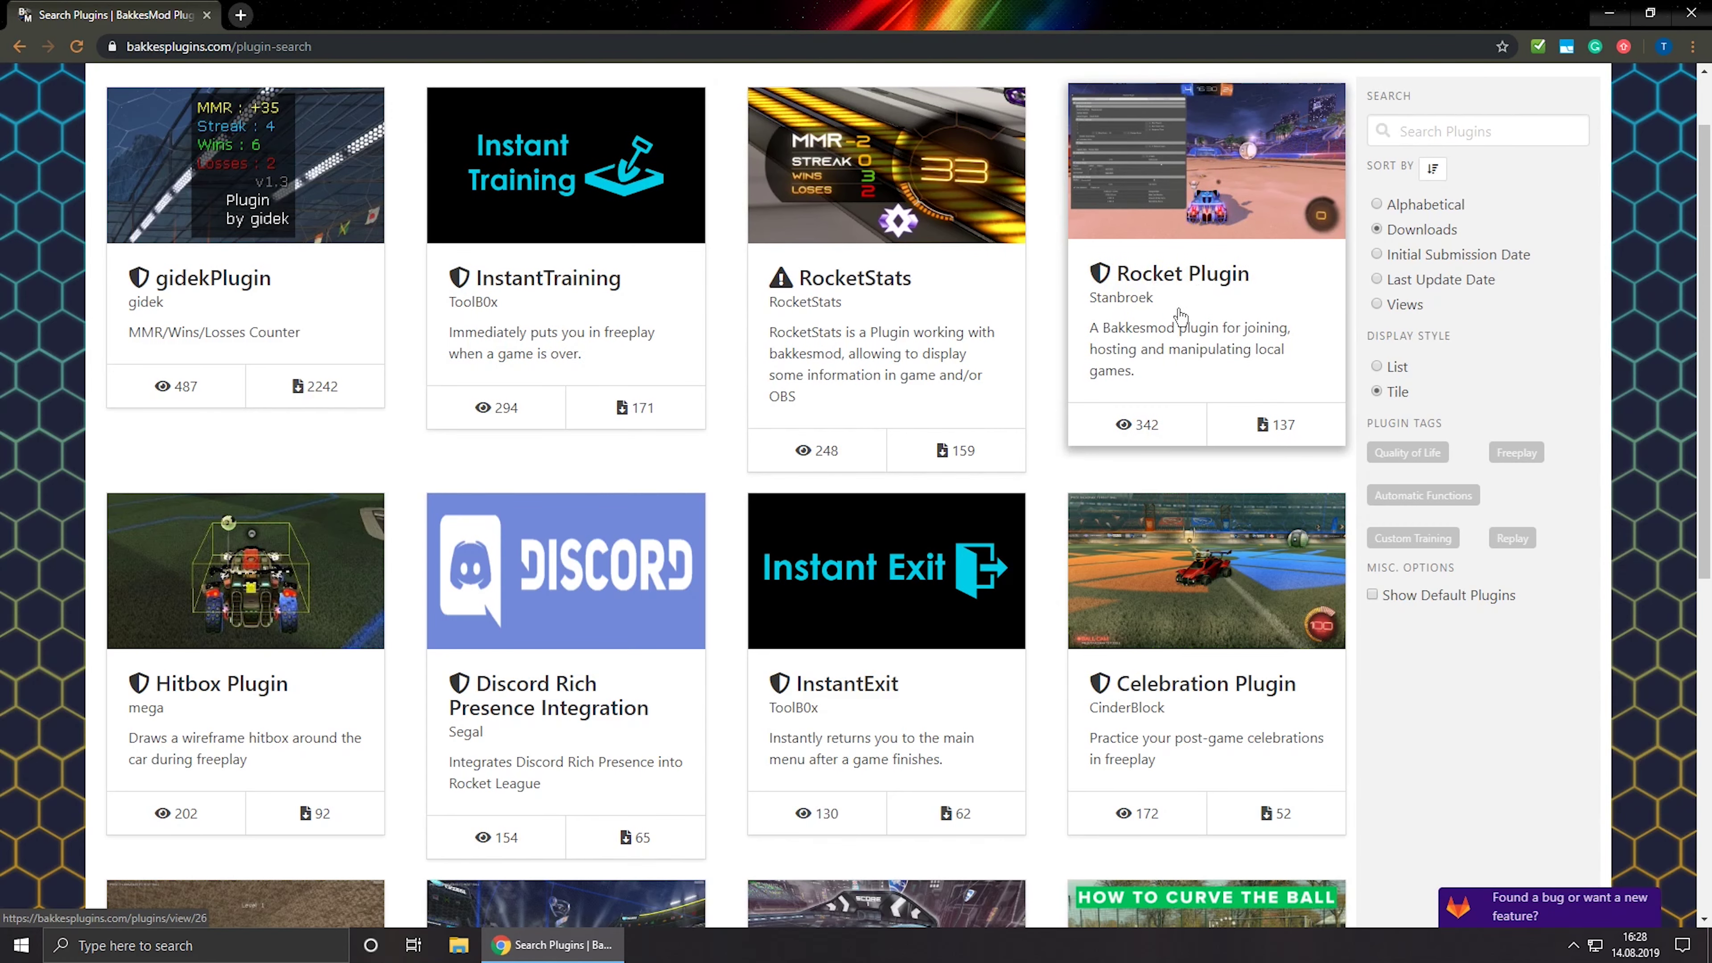
pyautogui.scroll(-6, 1174, 320)
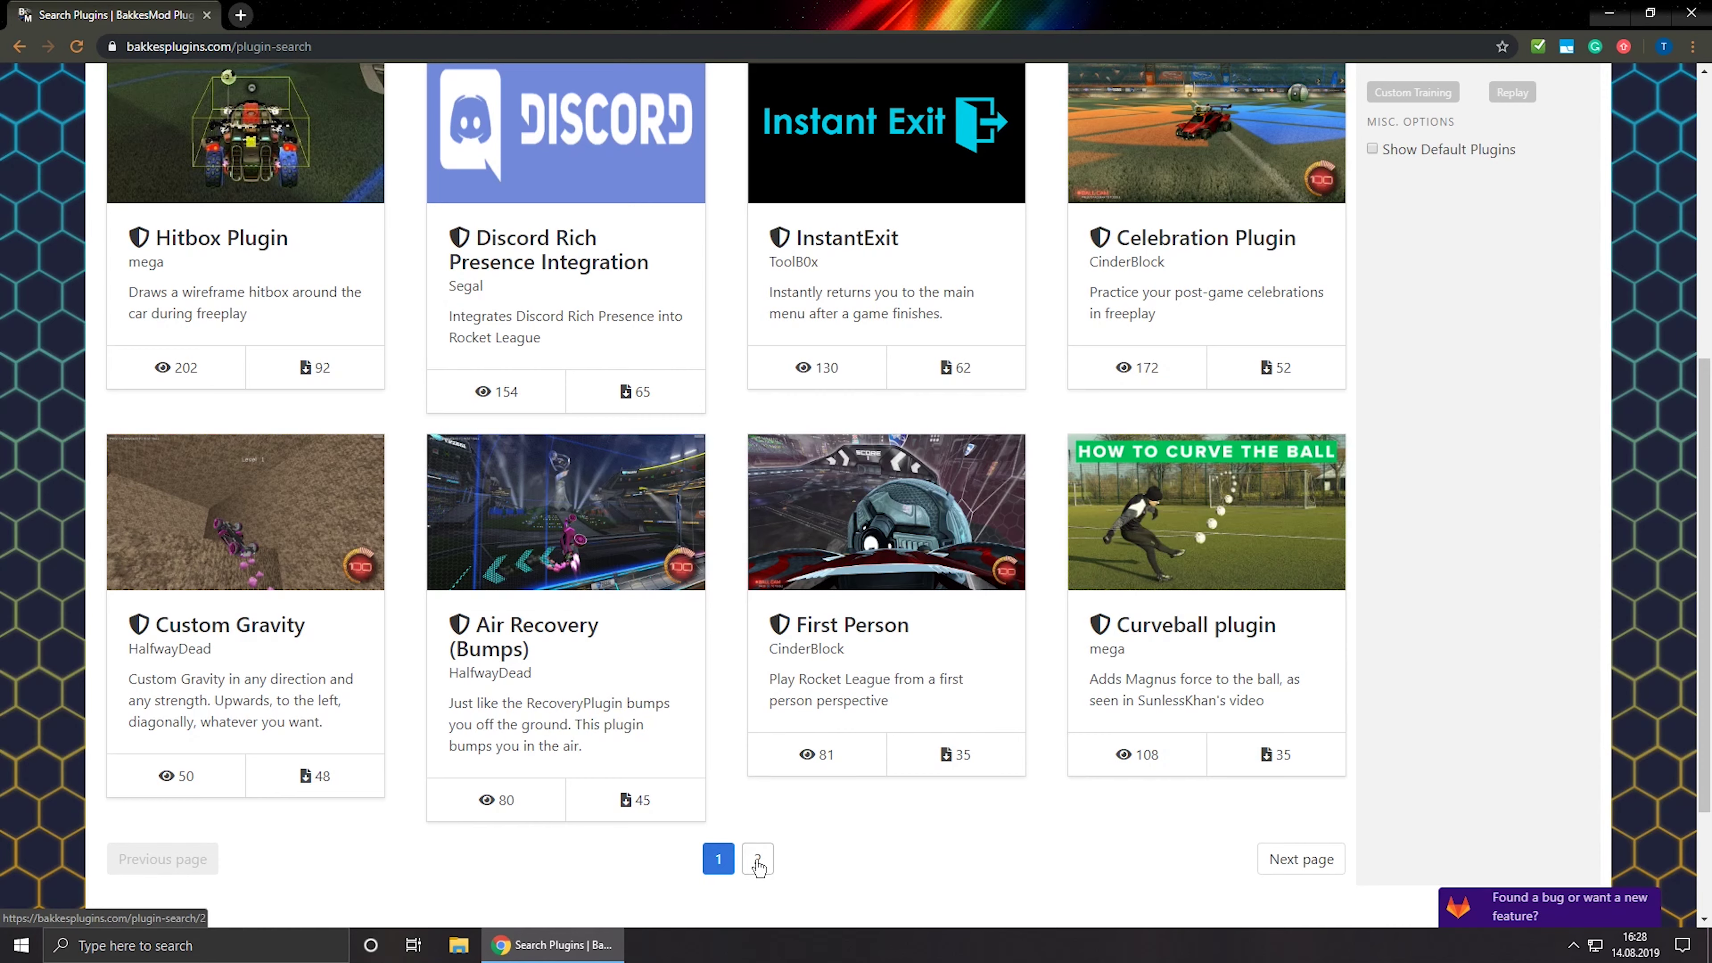
pyautogui.click(758, 860)
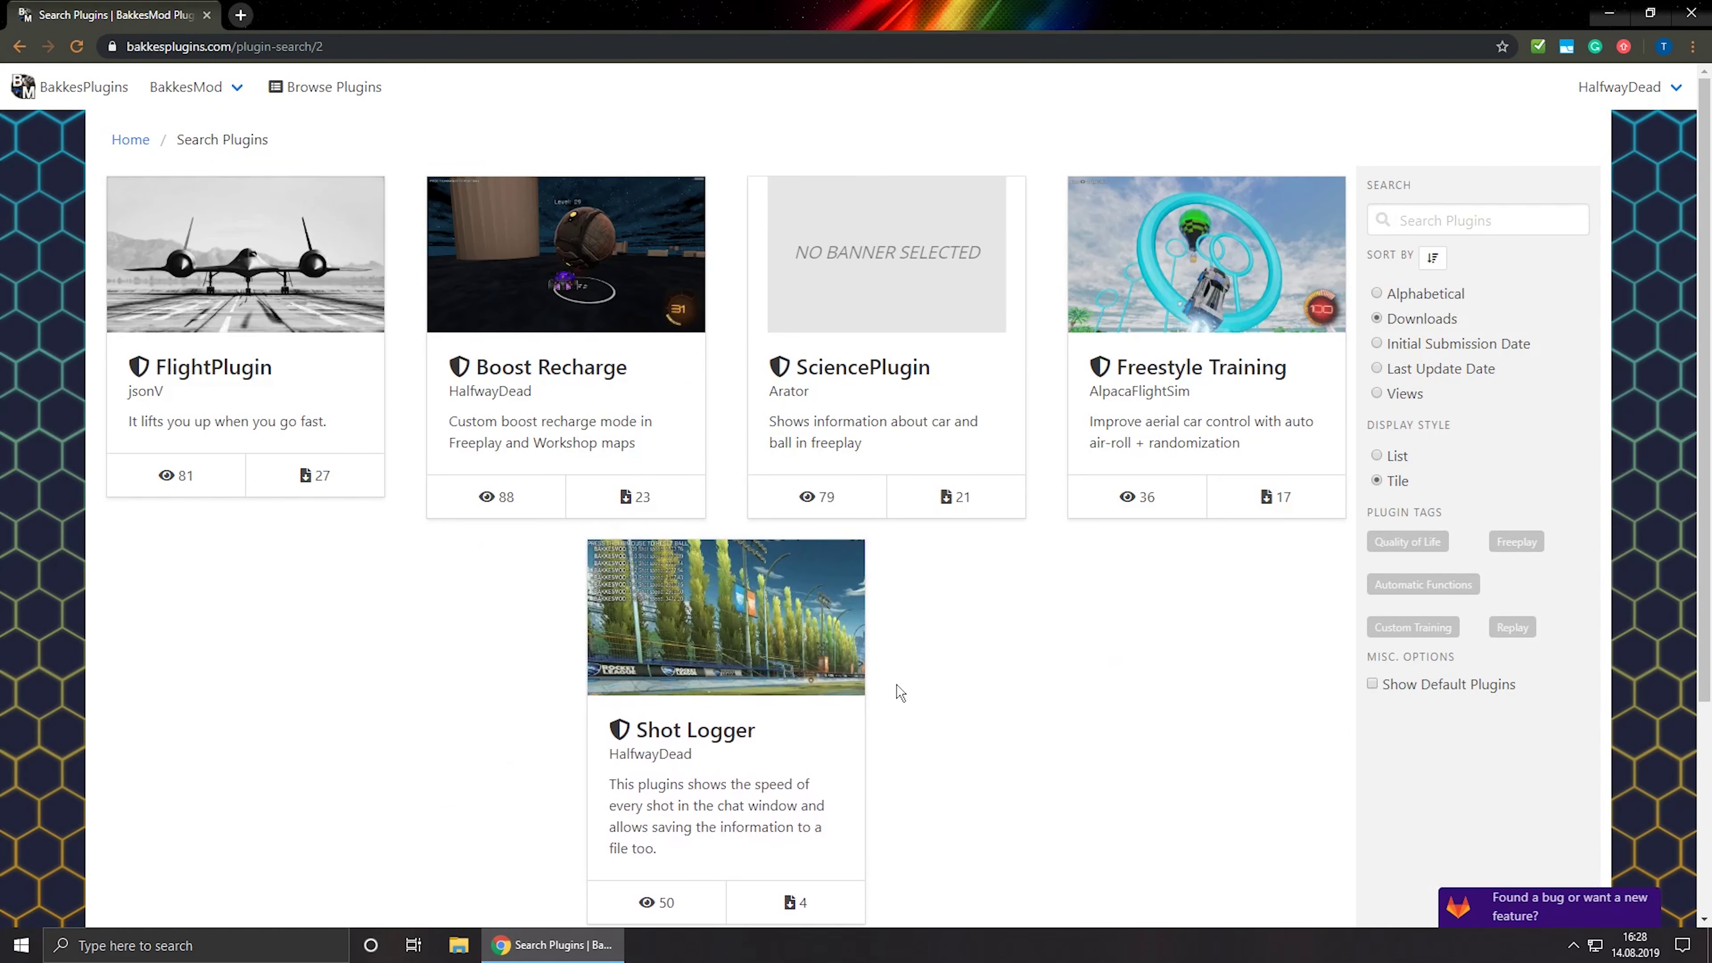
pyautogui.scroll(-4, 902, 692)
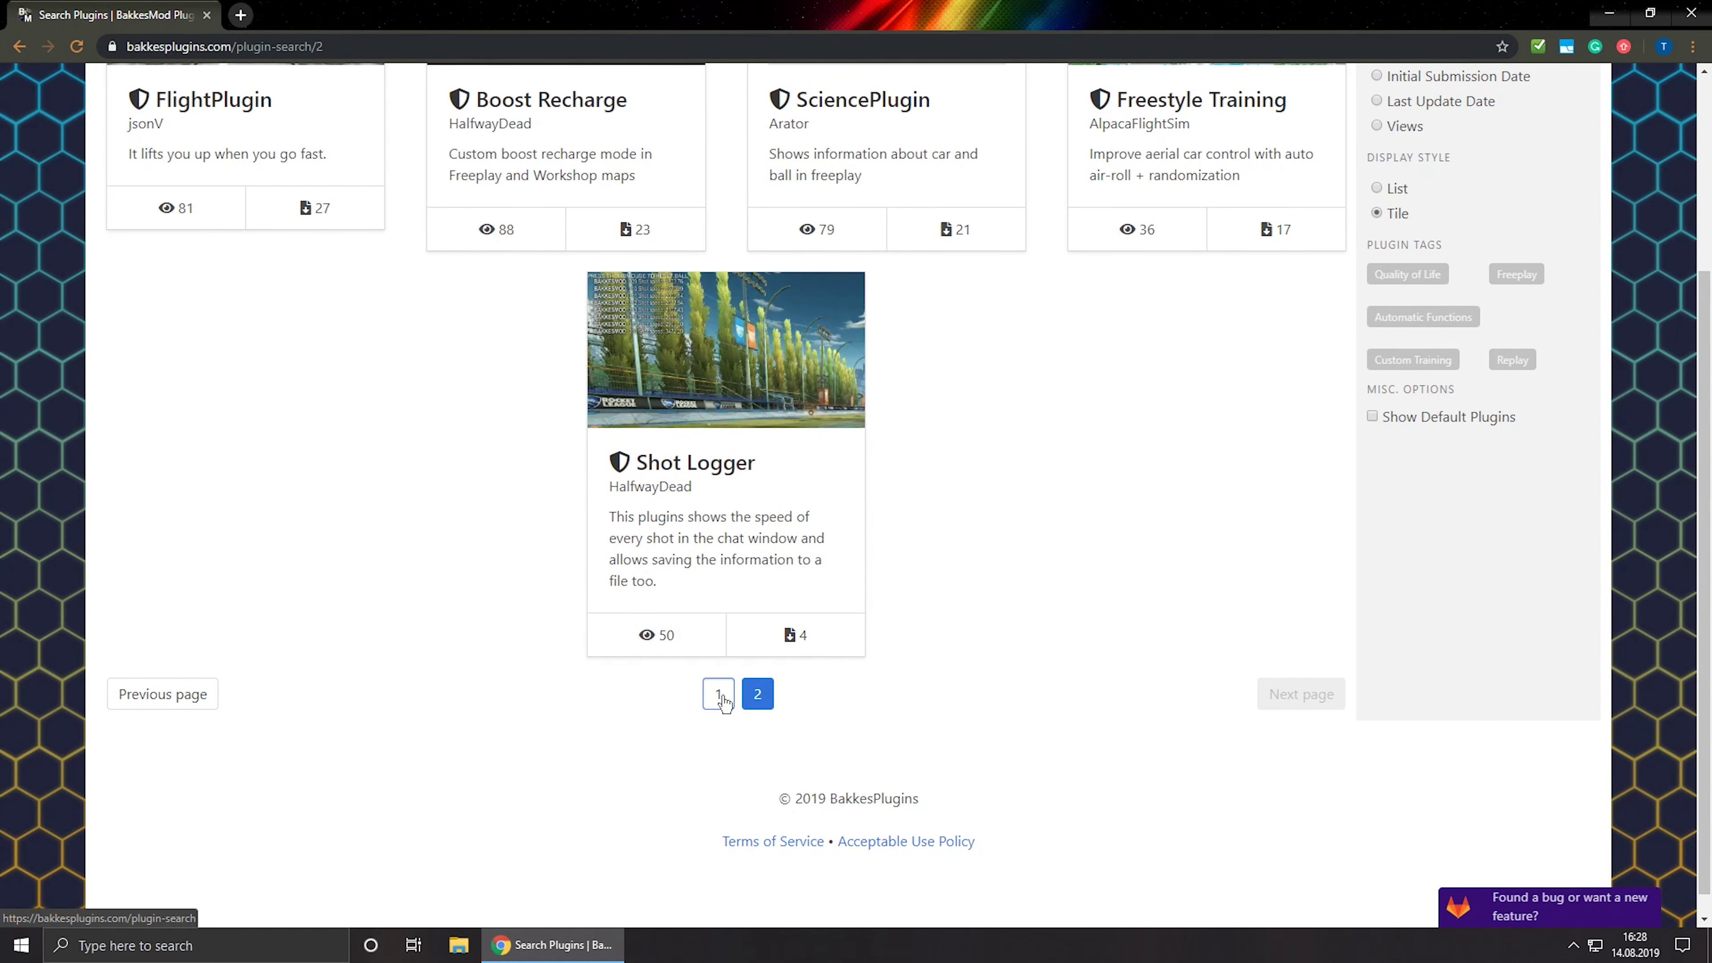
pyautogui.click(722, 693)
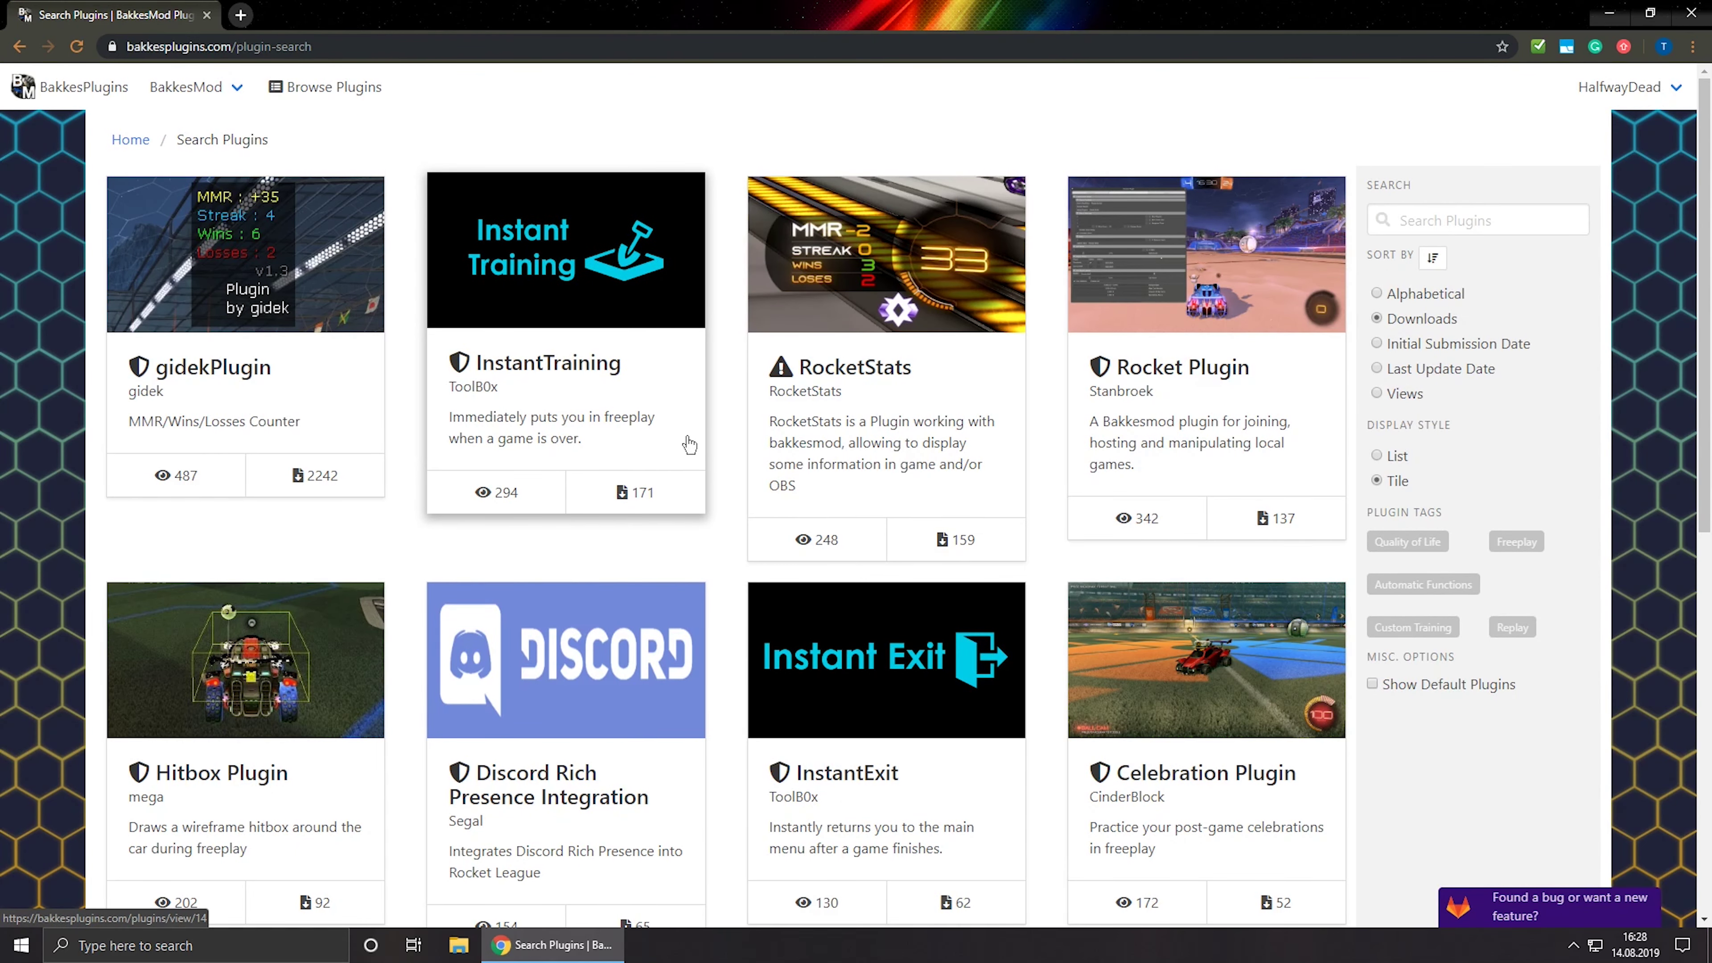
# Open the Hitbox Plugin's page and install it with the Plugin Manager through plugininstaller.exe, closing the installer console when done
pyautogui.scroll(-4, 678, 506)
pyautogui.click(266, 501)
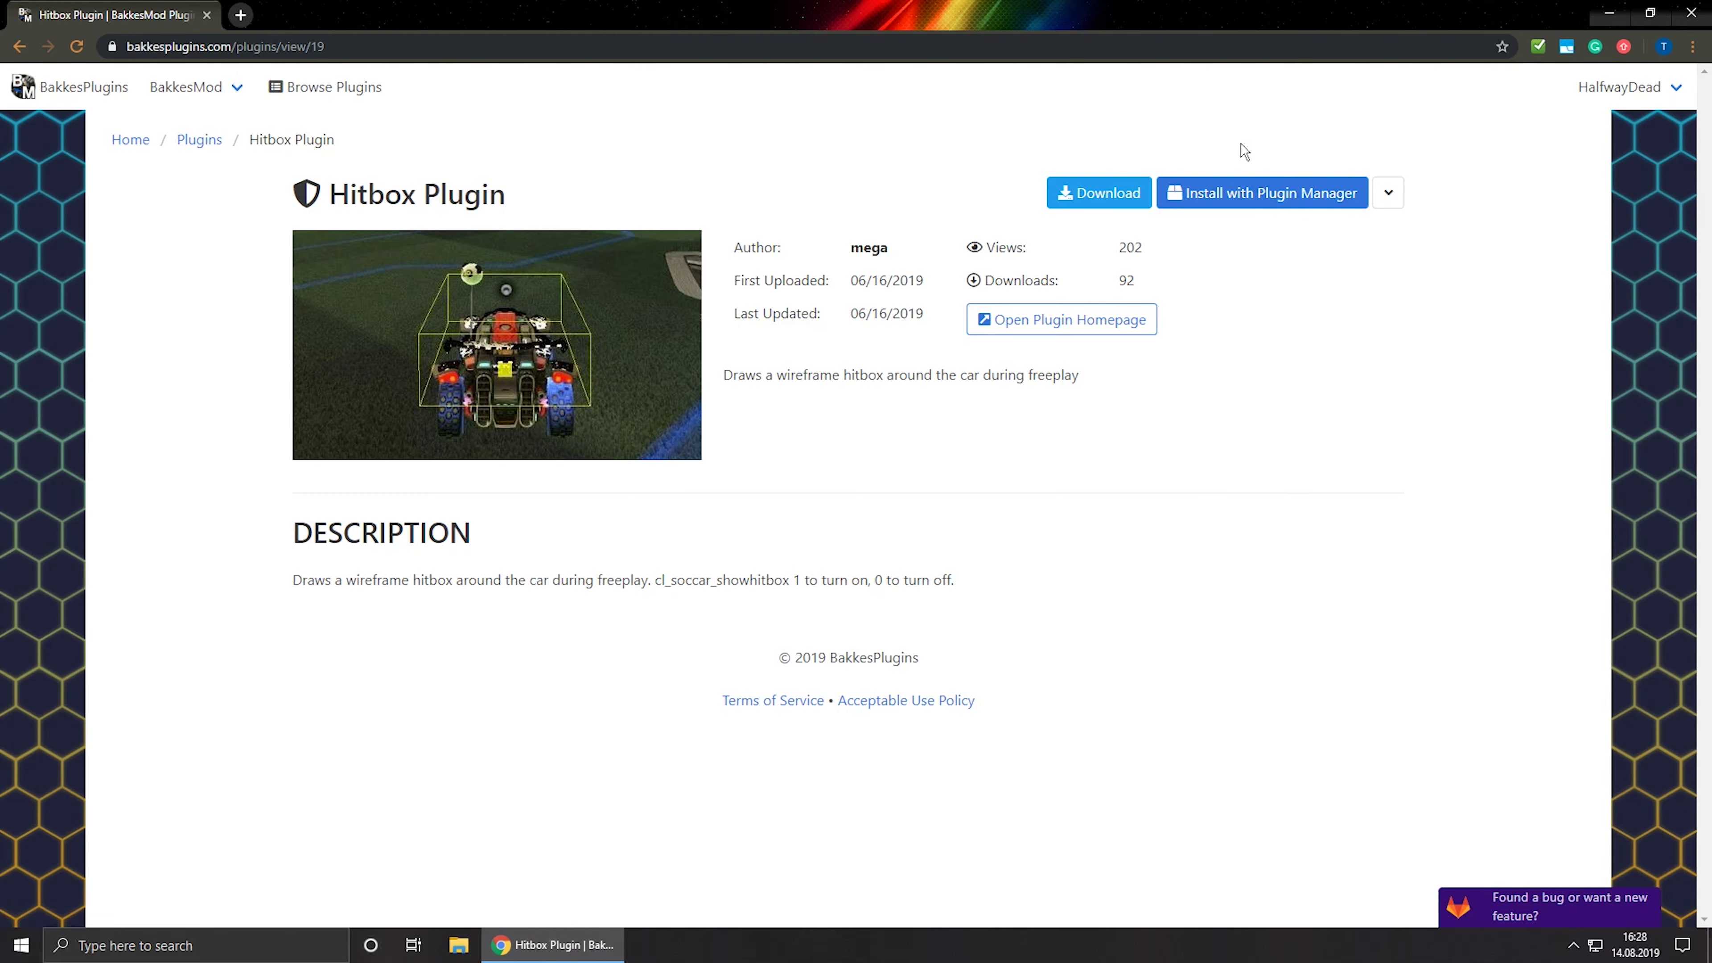
pyautogui.click(1261, 203)
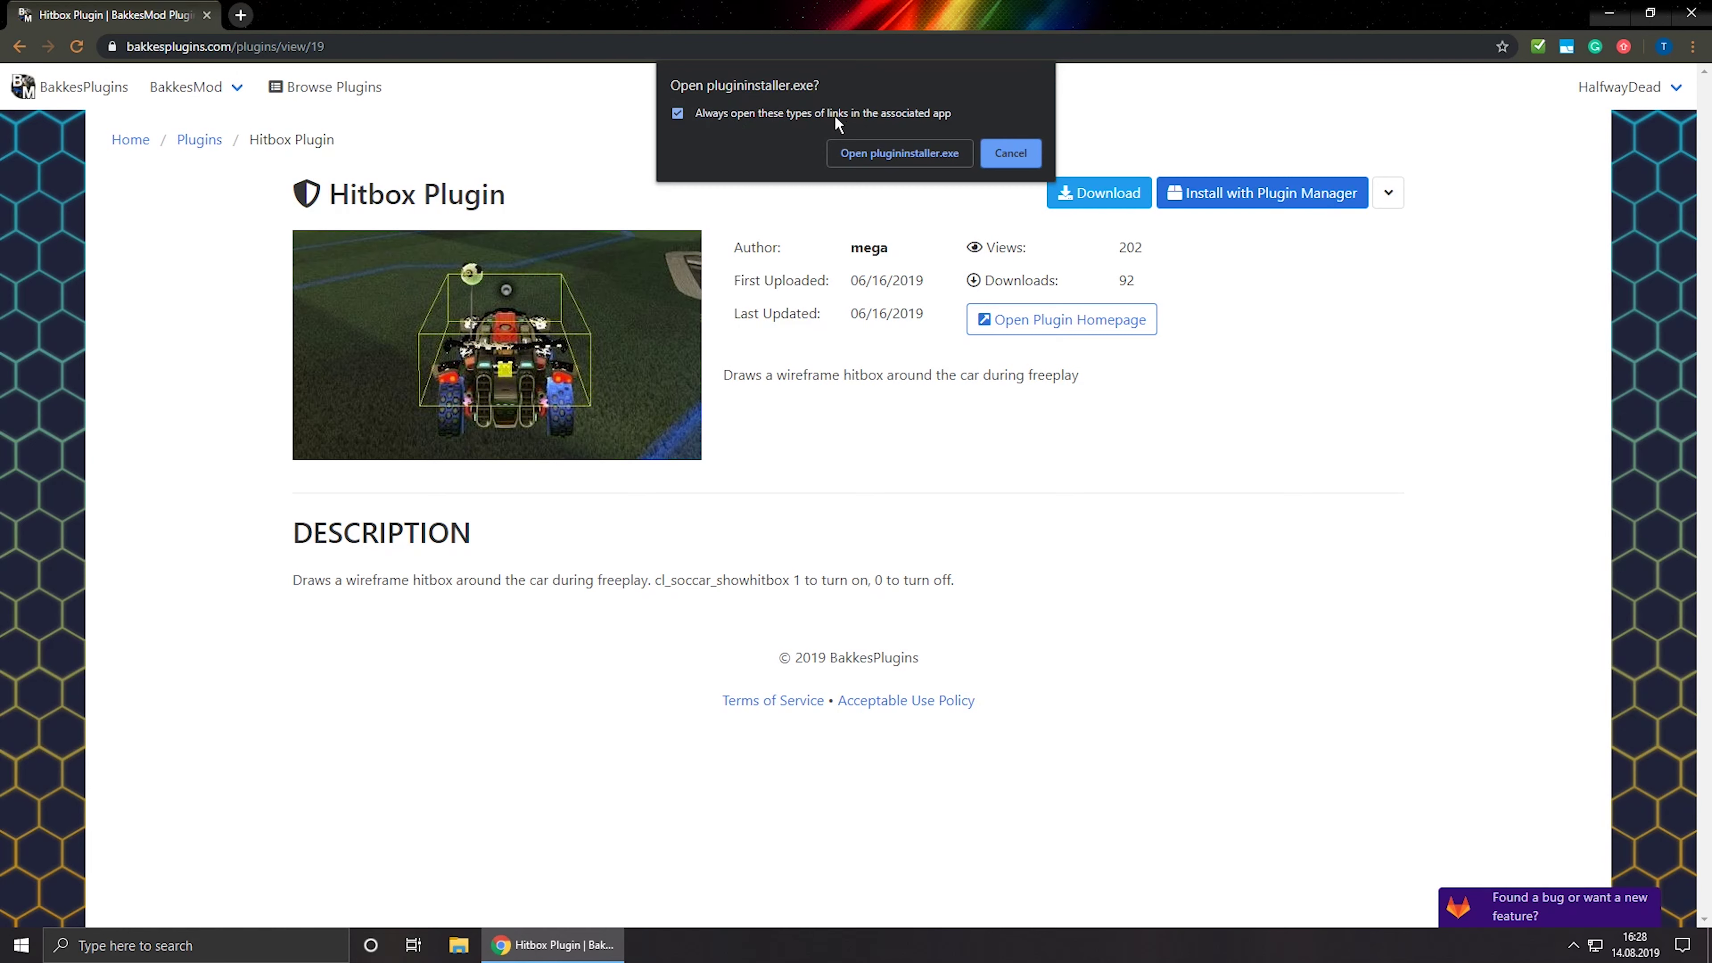
pyautogui.click(902, 153)
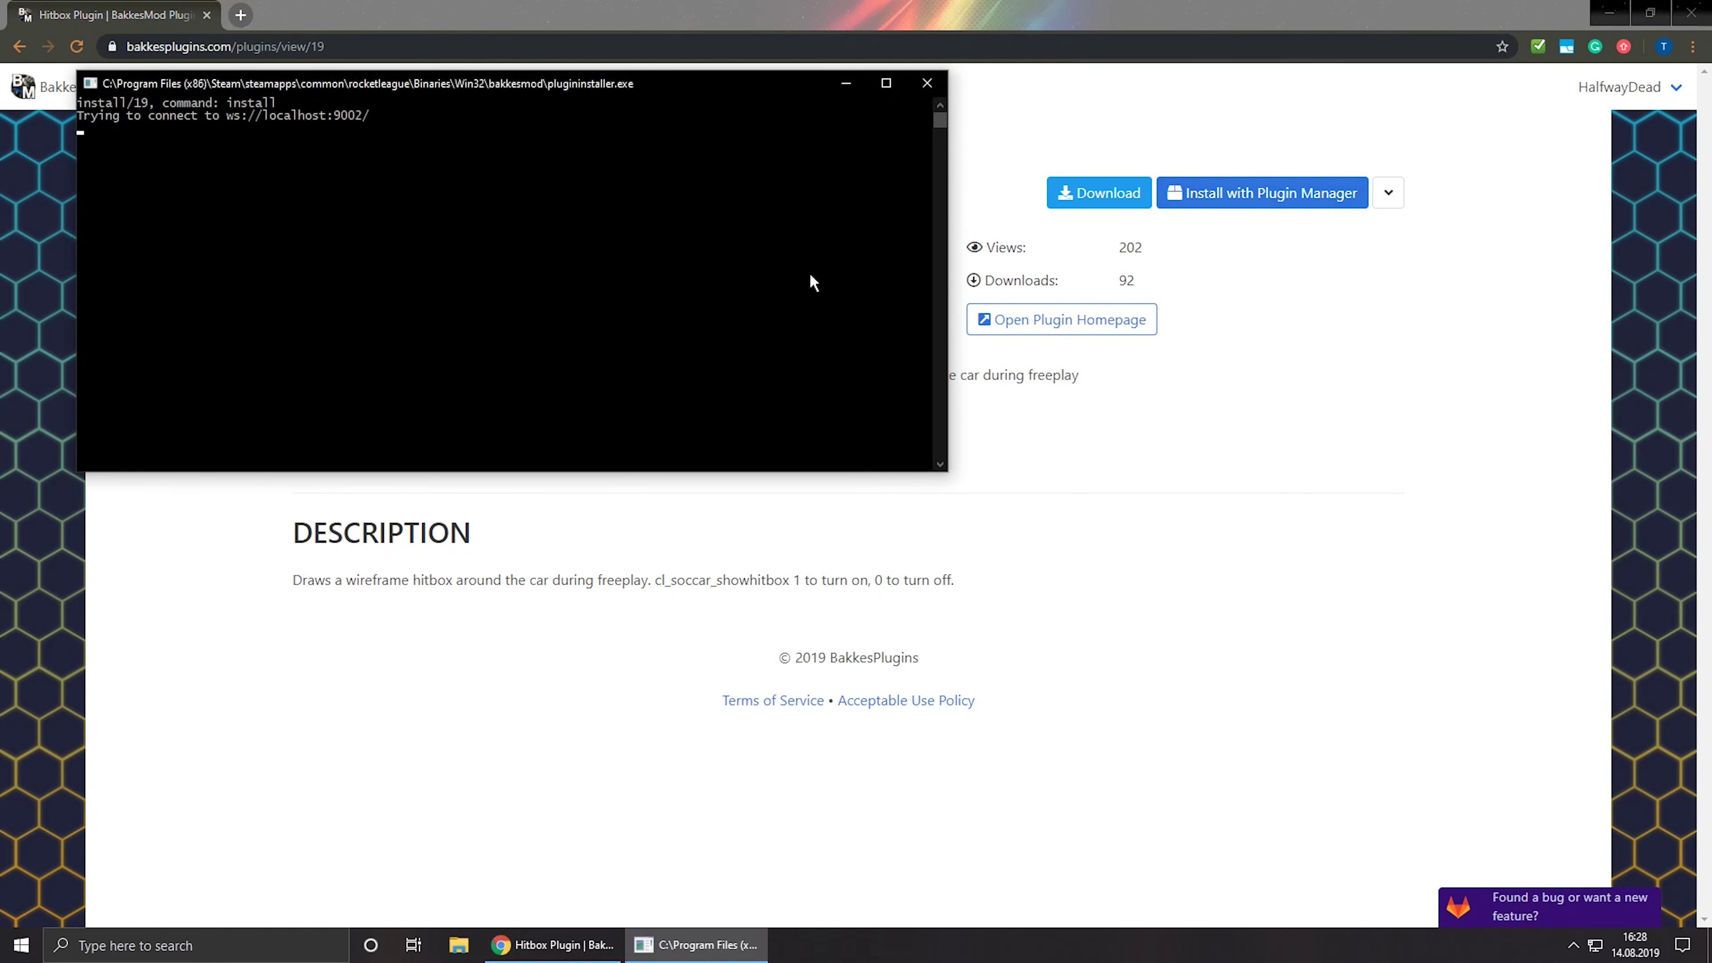
pyautogui.moveTo(485, 83); pyautogui.dragTo(587, 131)
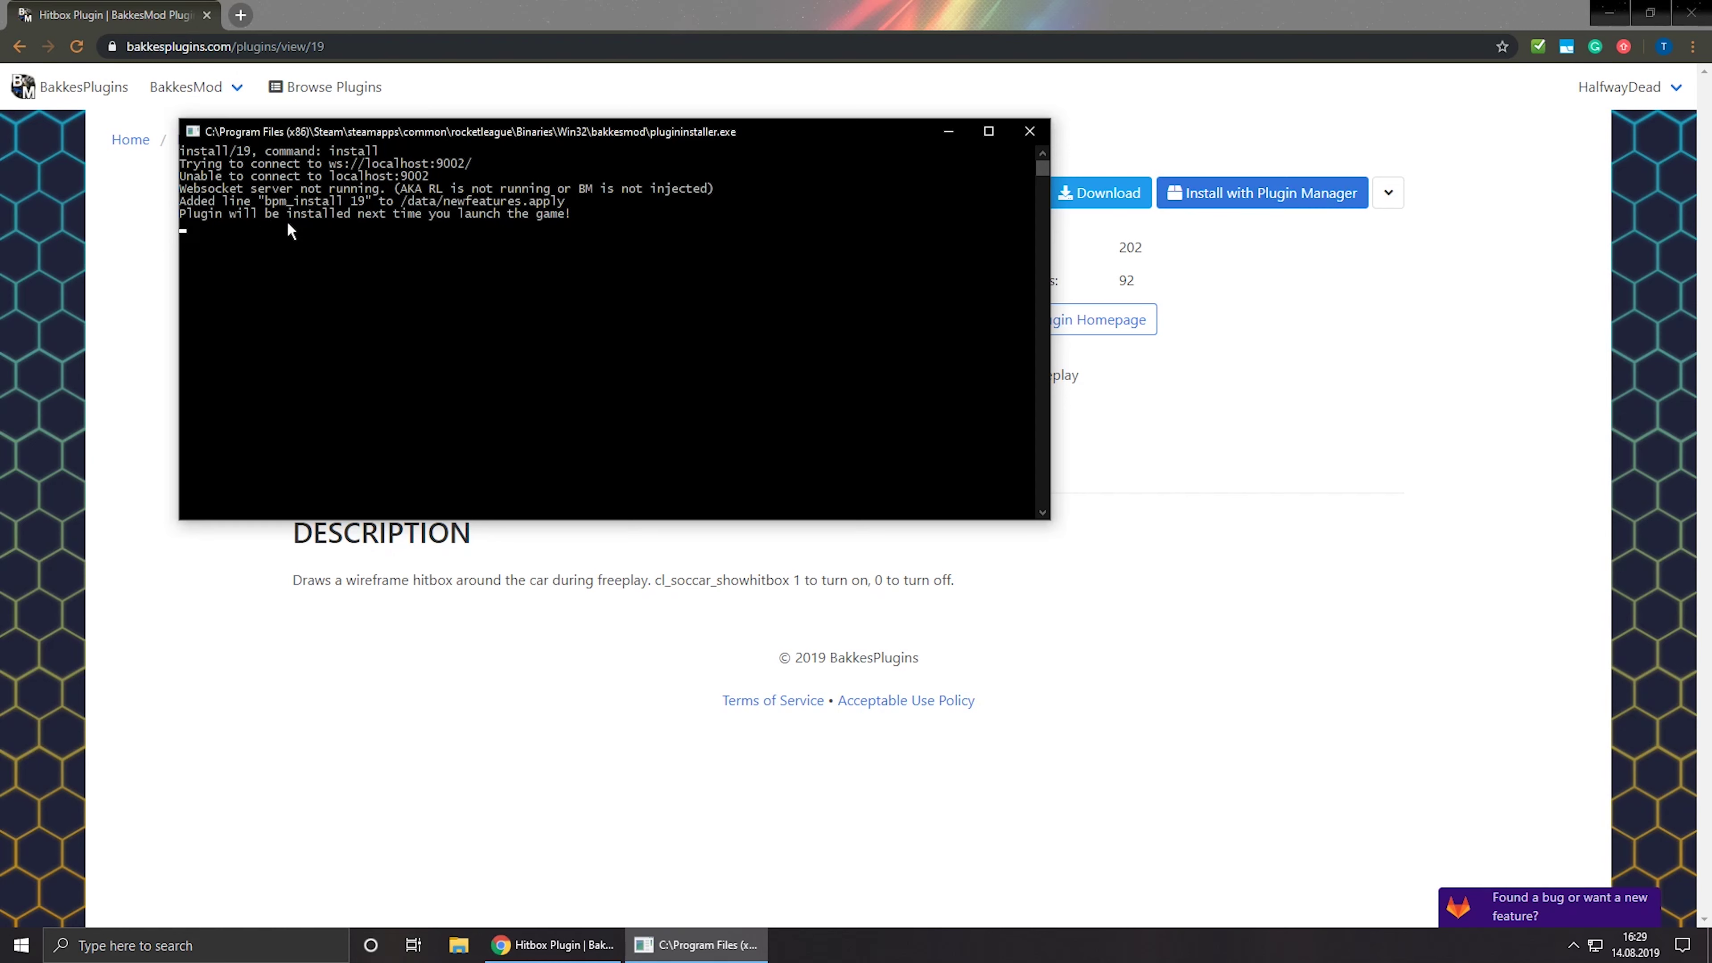
pyautogui.click(1031, 136)
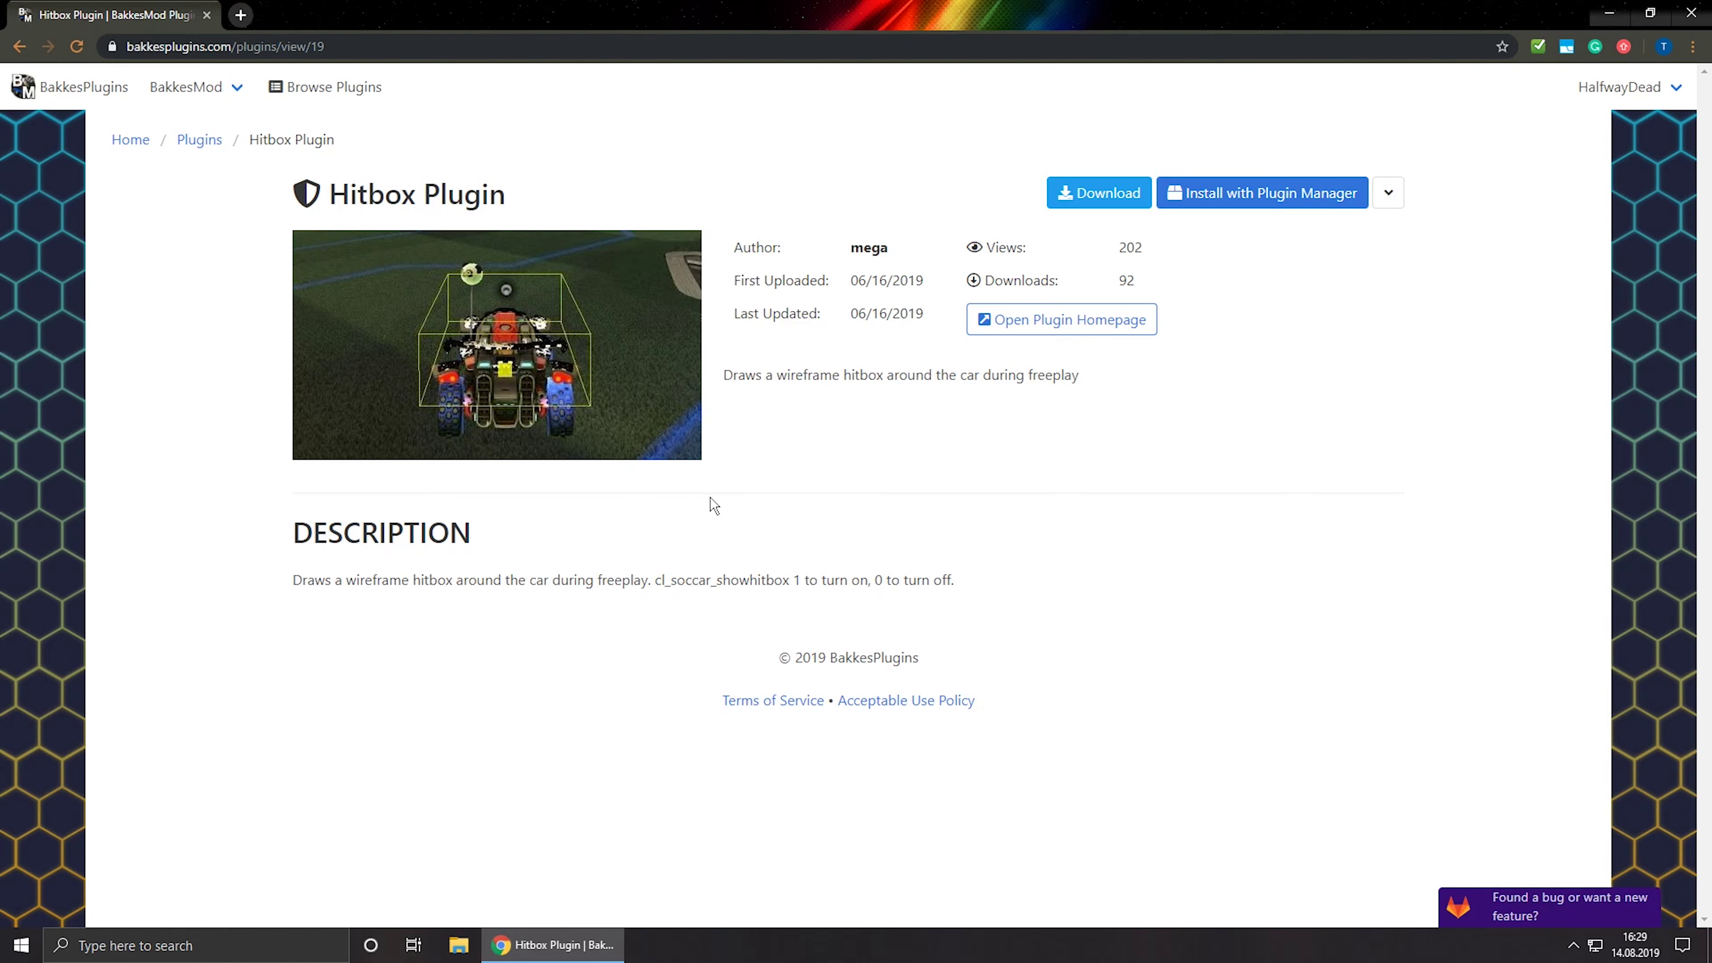
pyautogui.hotkey('alt', 'Left')
pyautogui.scroll(3, 960, 534)
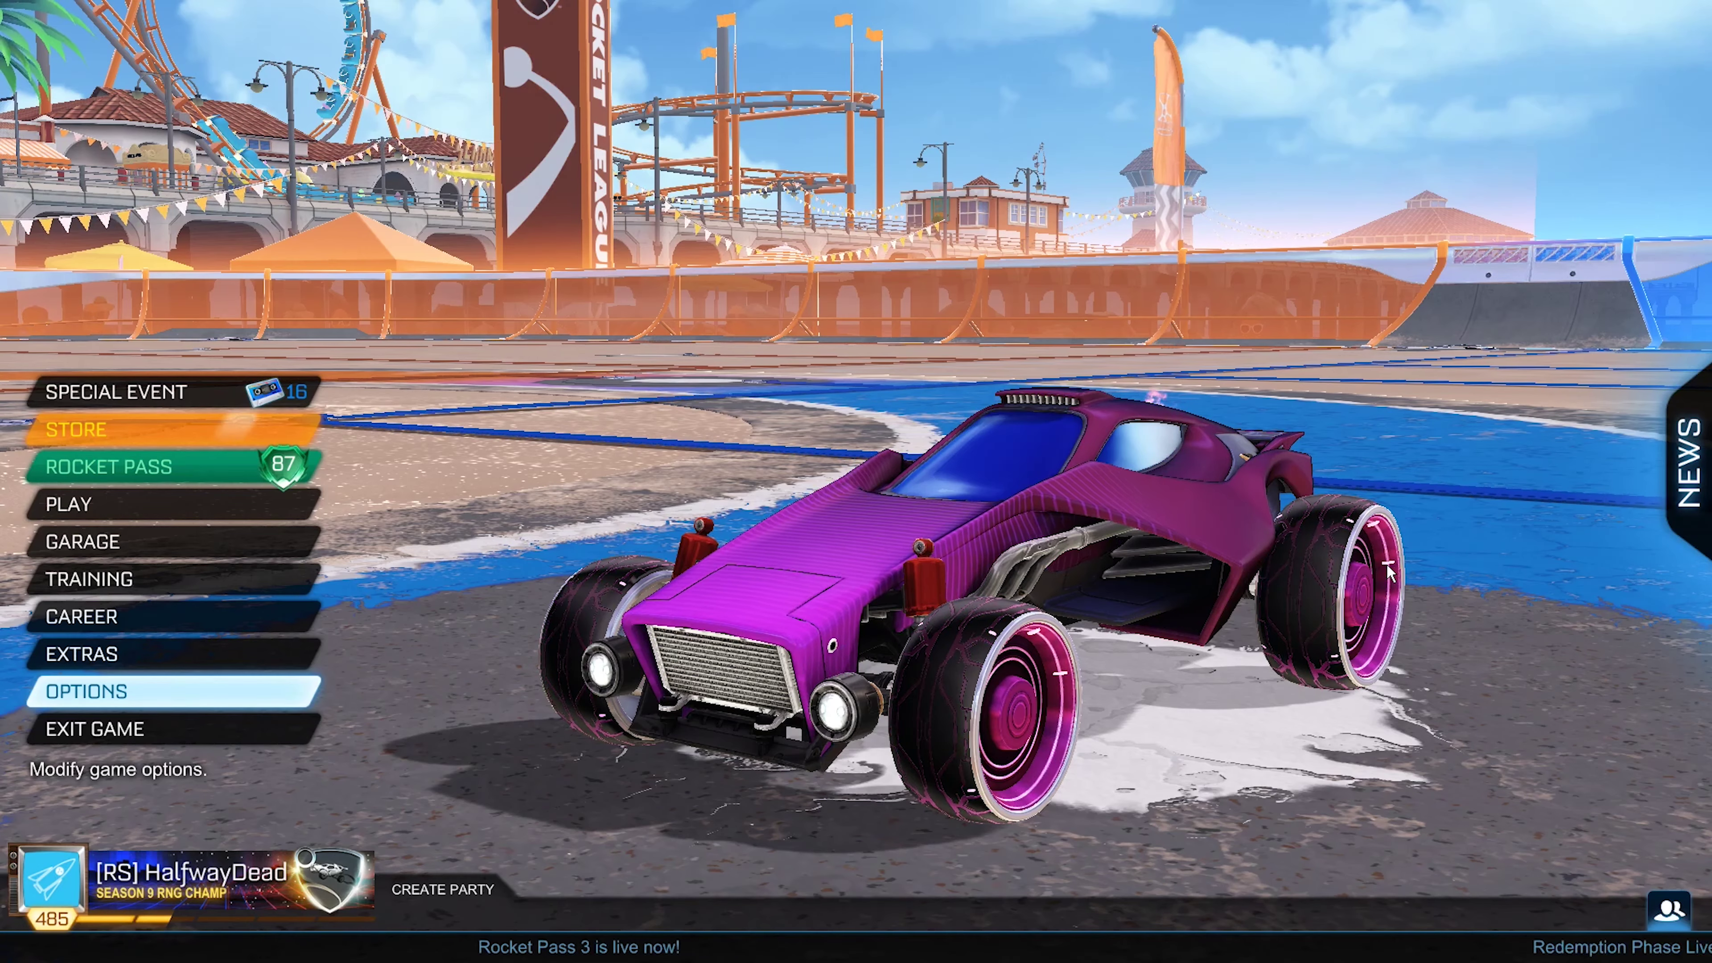
# In Rocket League, open the plugin manager from the BakkesMod plugin settings, leaving only its window open near the screen's upper middle
pyautogui.press('F2')
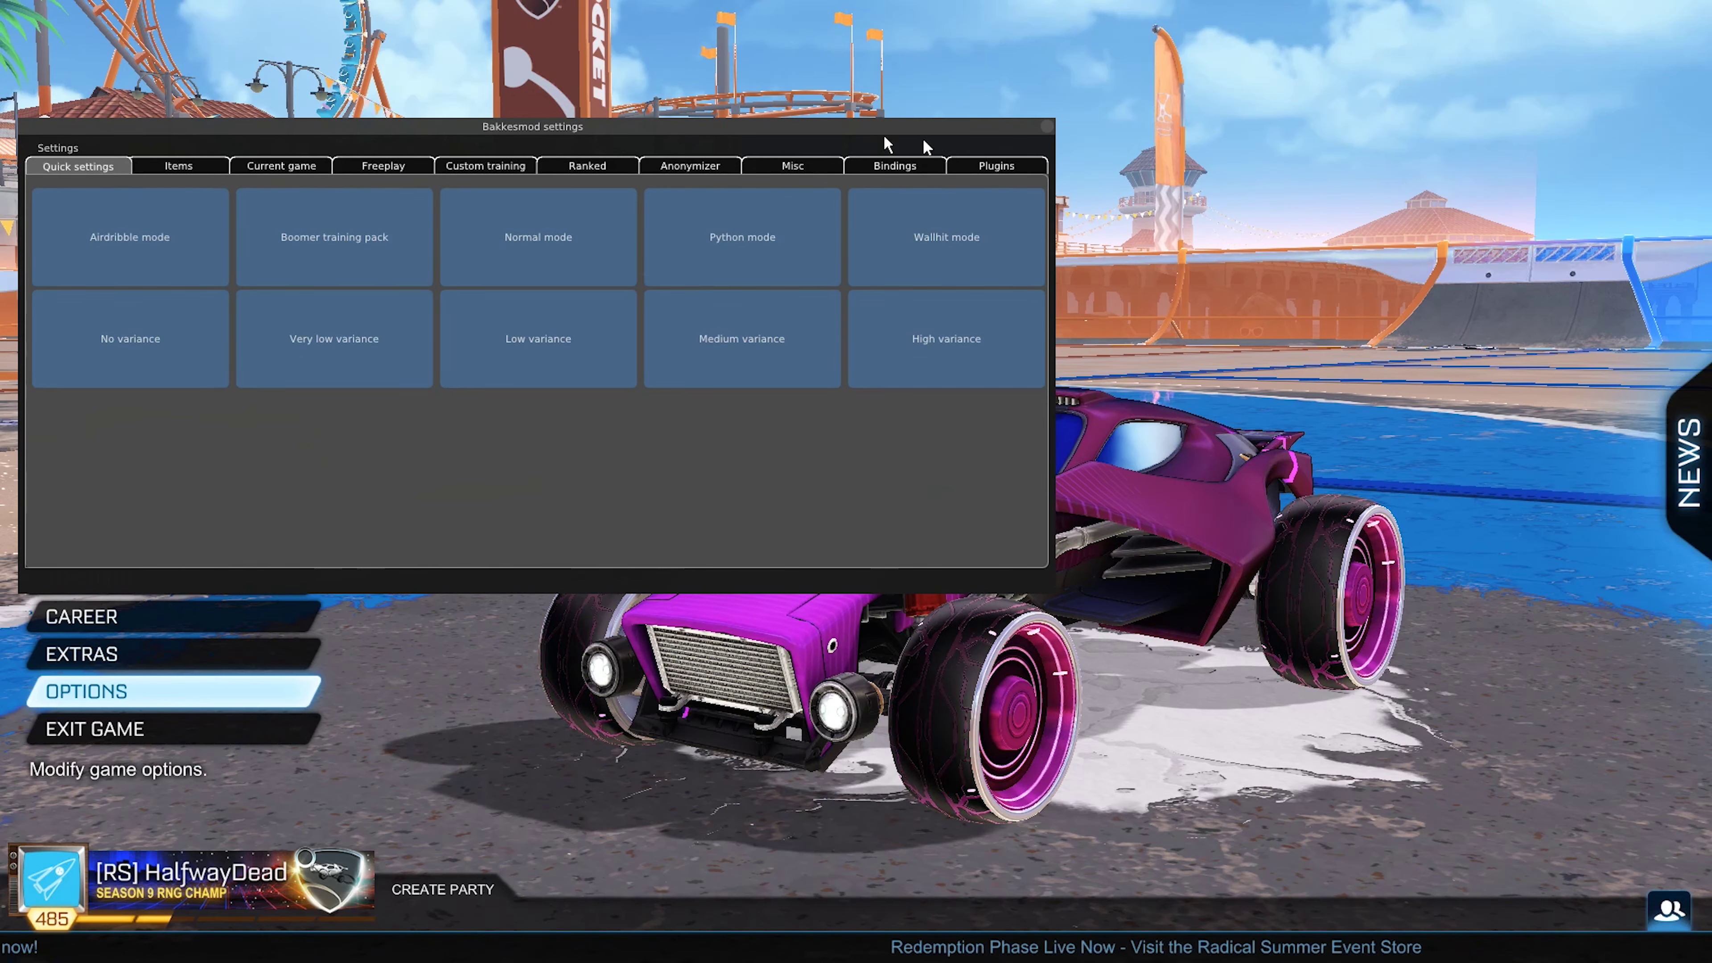
pyautogui.moveTo(677, 128); pyautogui.dragTo(819, 103)
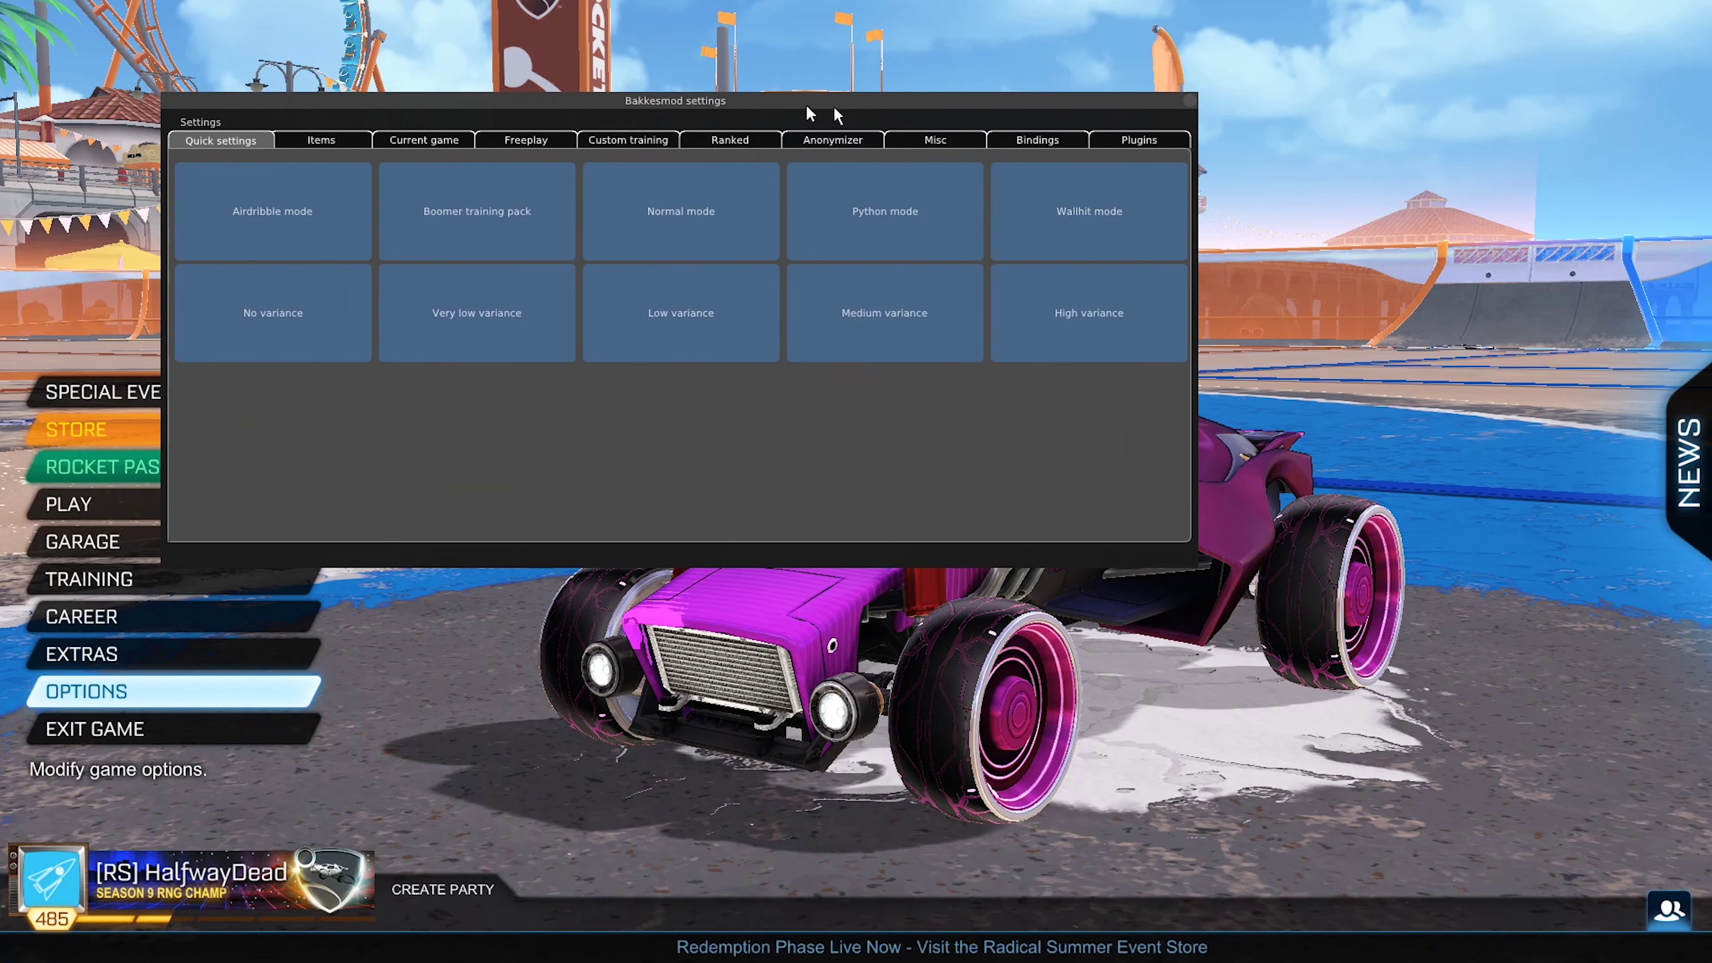
pyautogui.click(1151, 142)
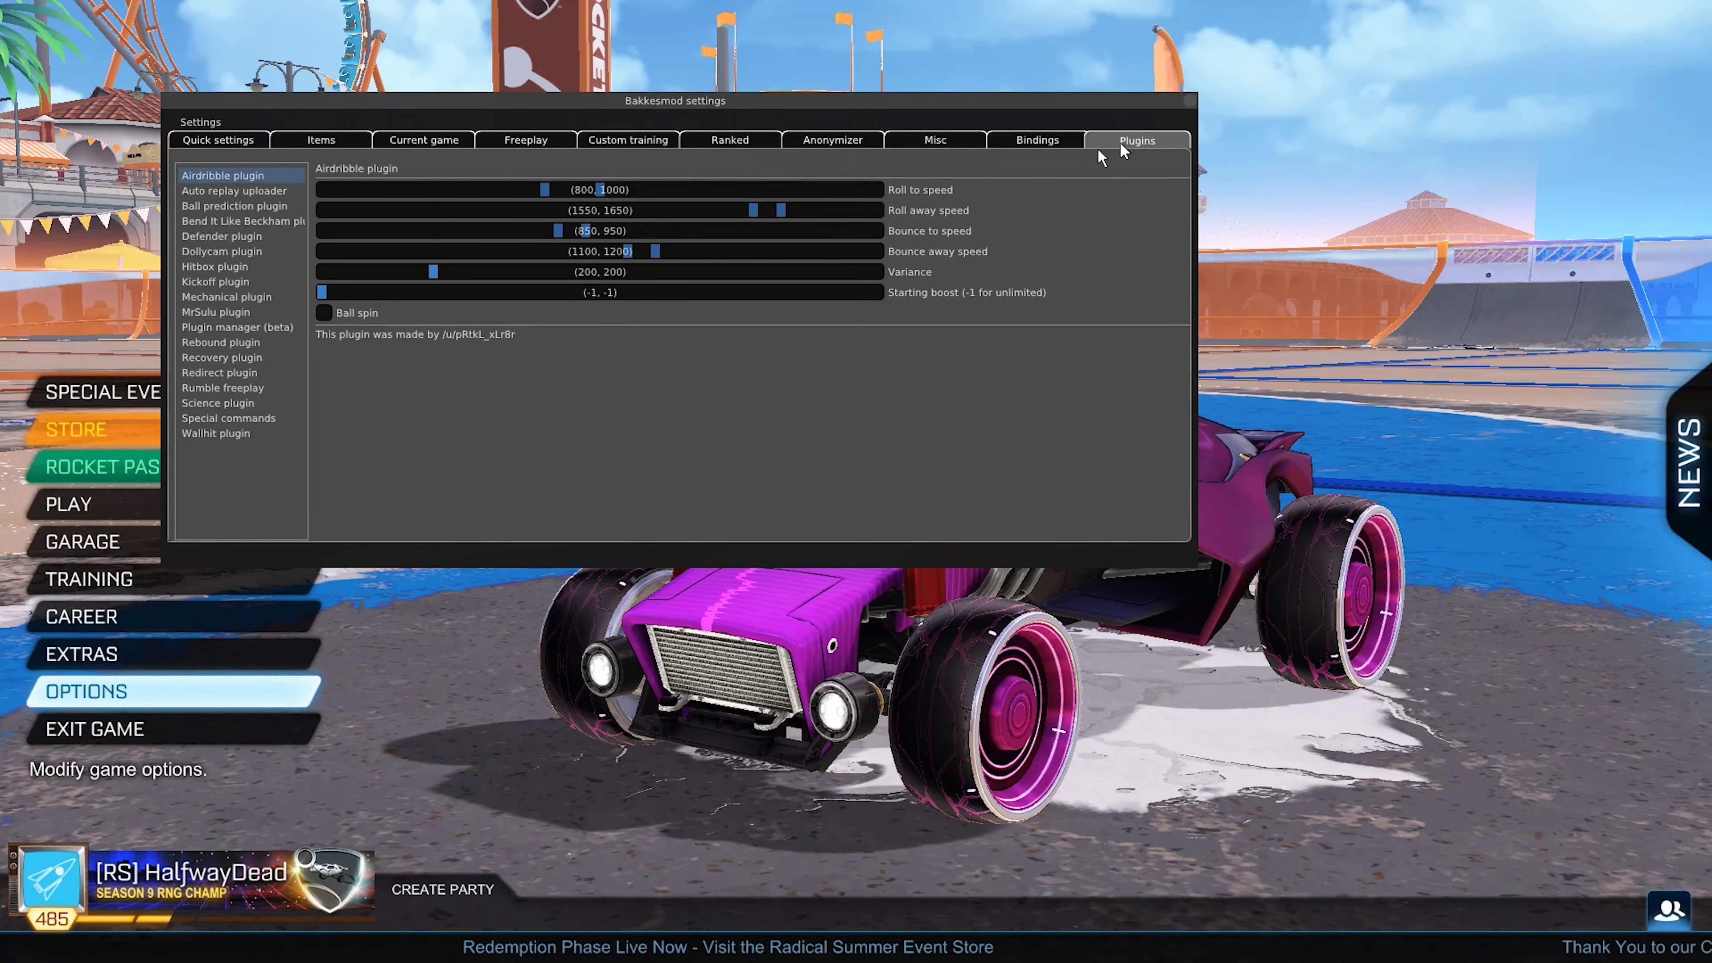
pyautogui.click(222, 326)
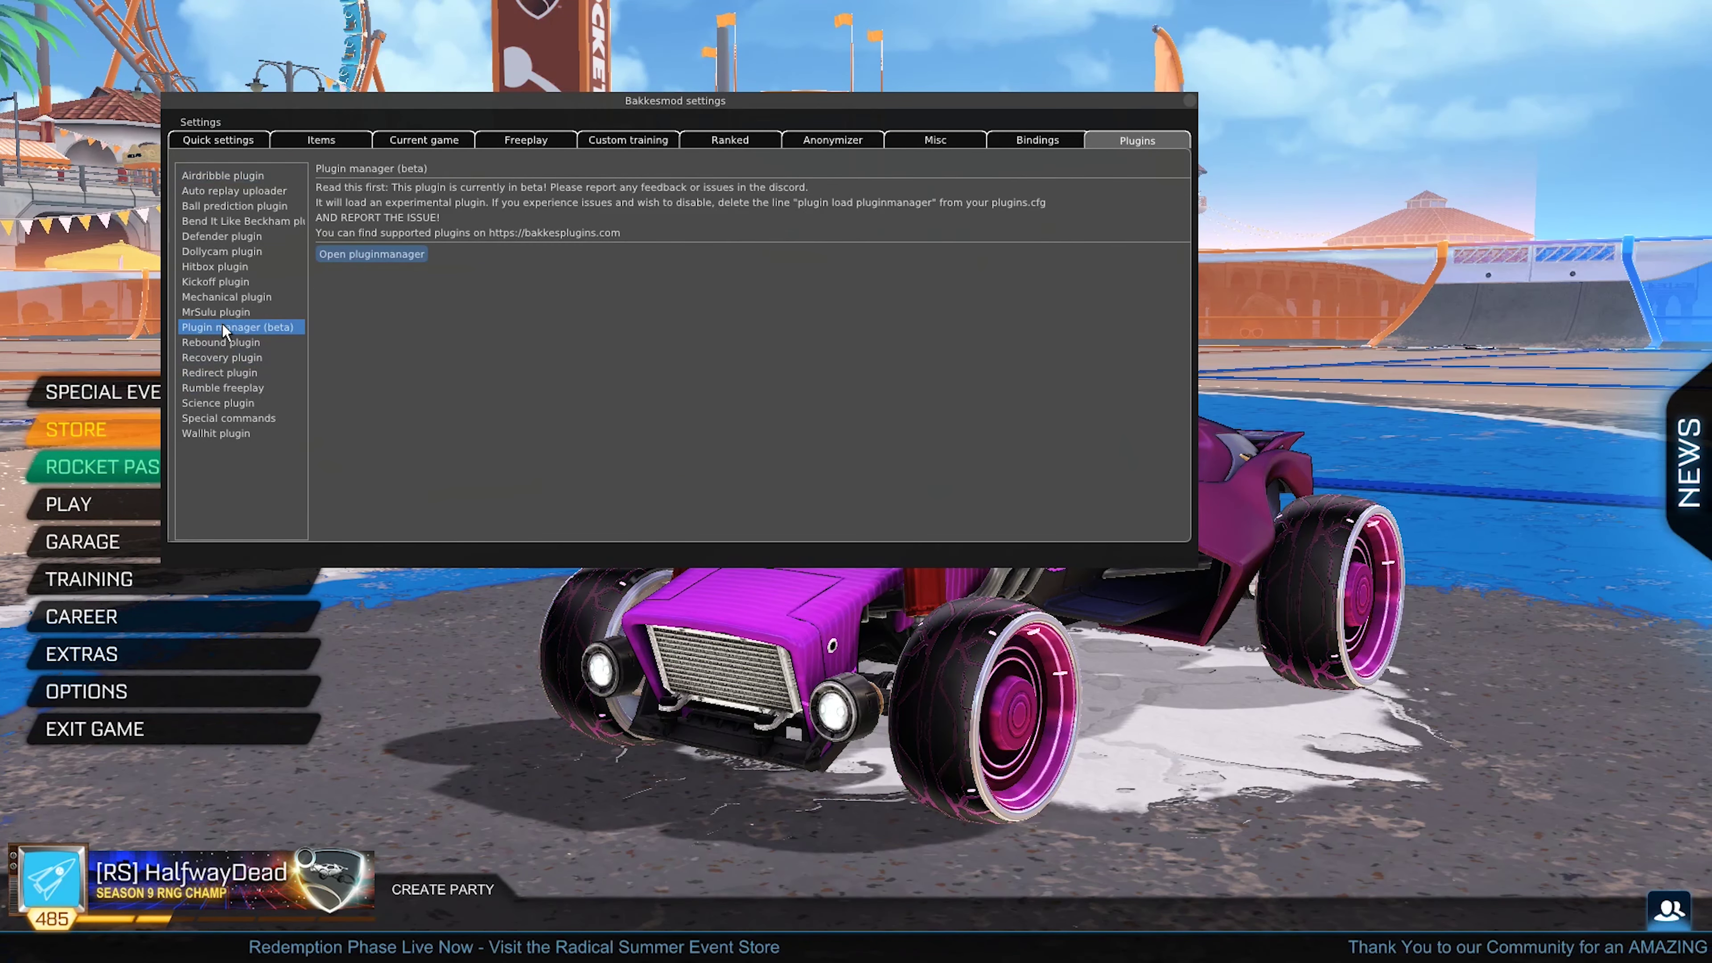
pyautogui.click(372, 254)
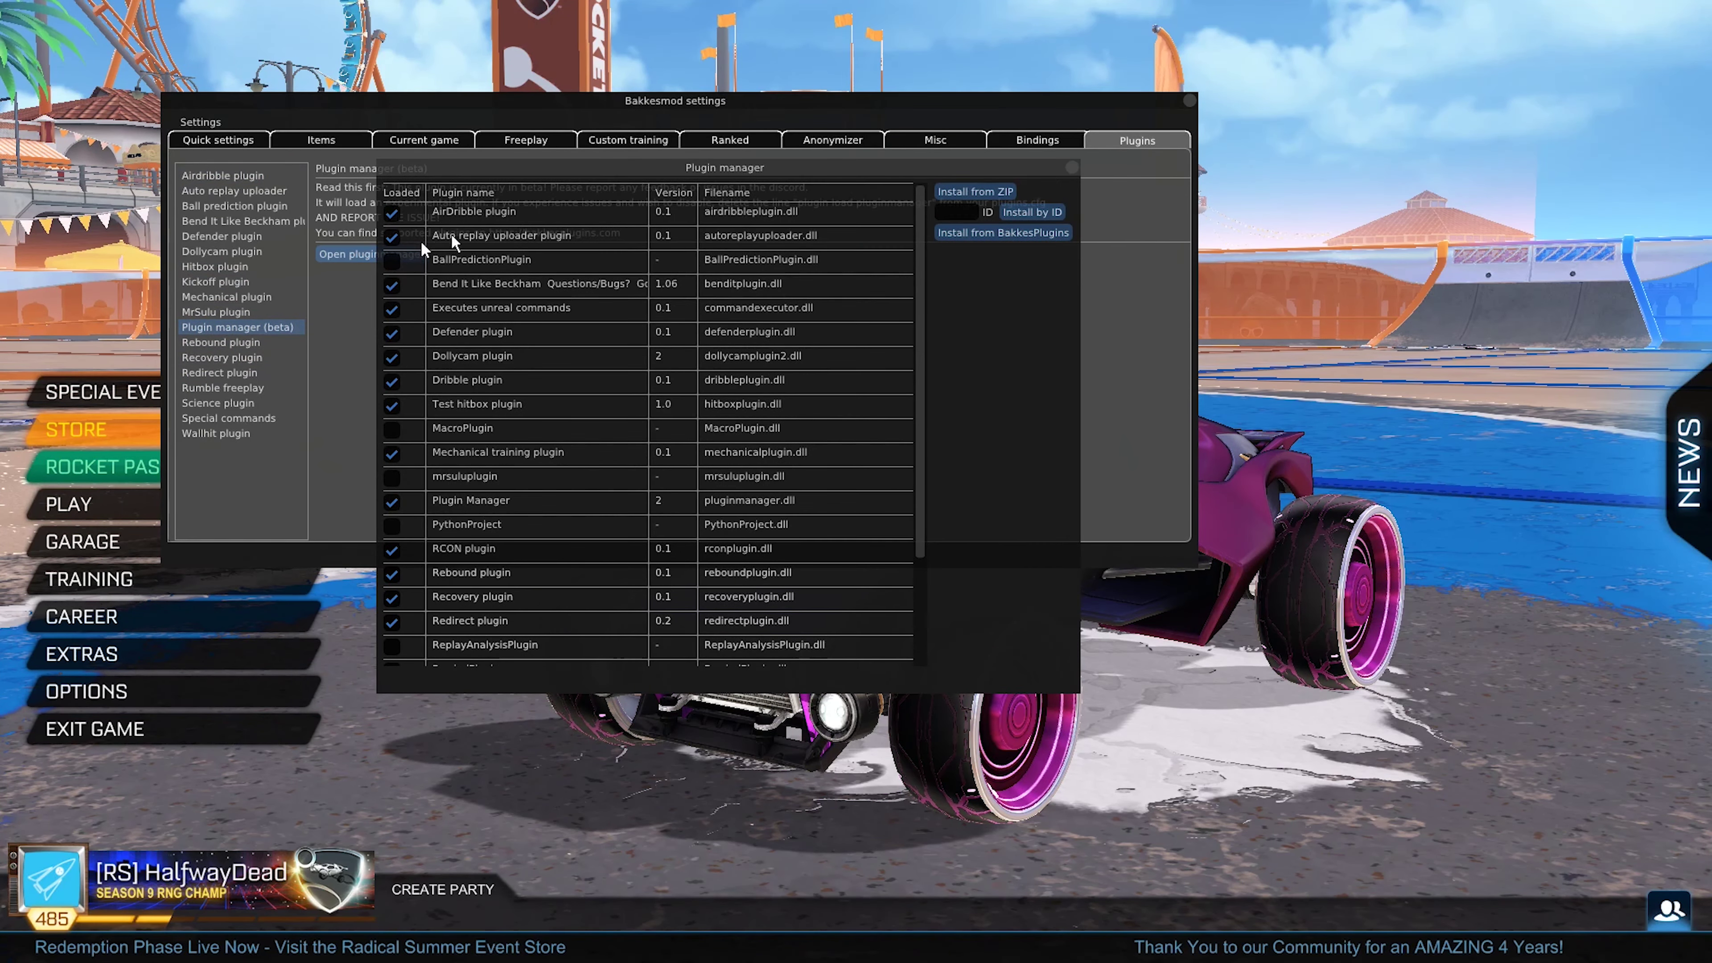
pyautogui.click(1190, 101)
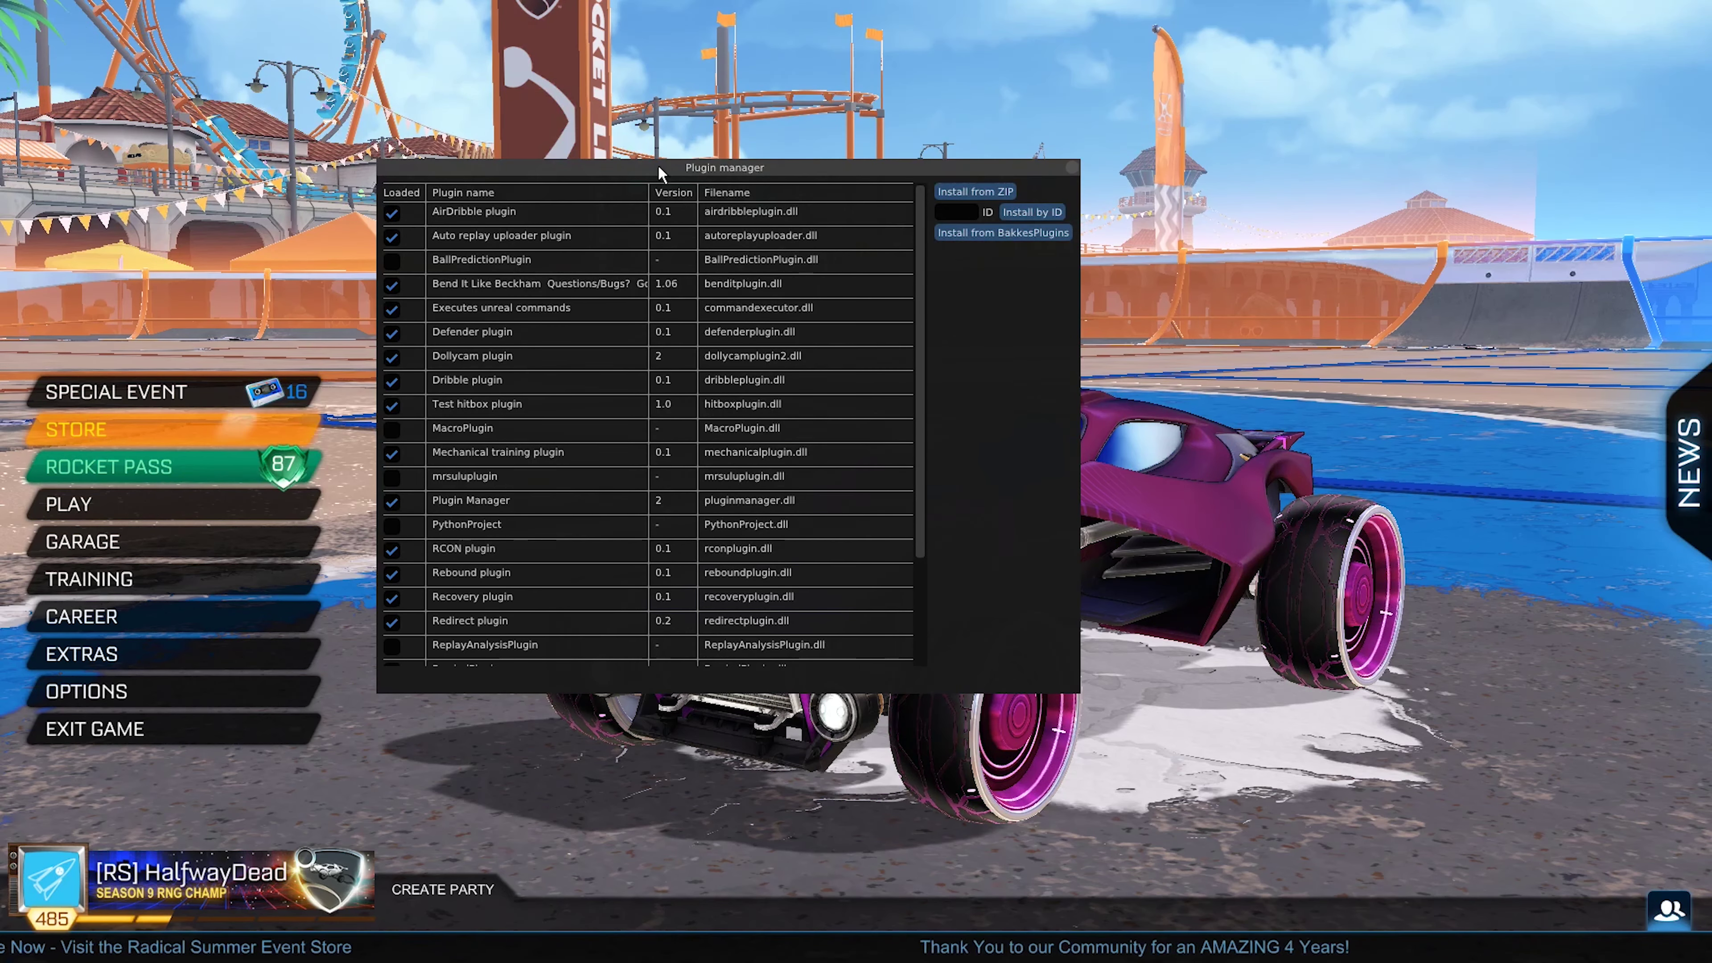
pyautogui.moveTo(660, 167); pyautogui.dragTo(762, 95)
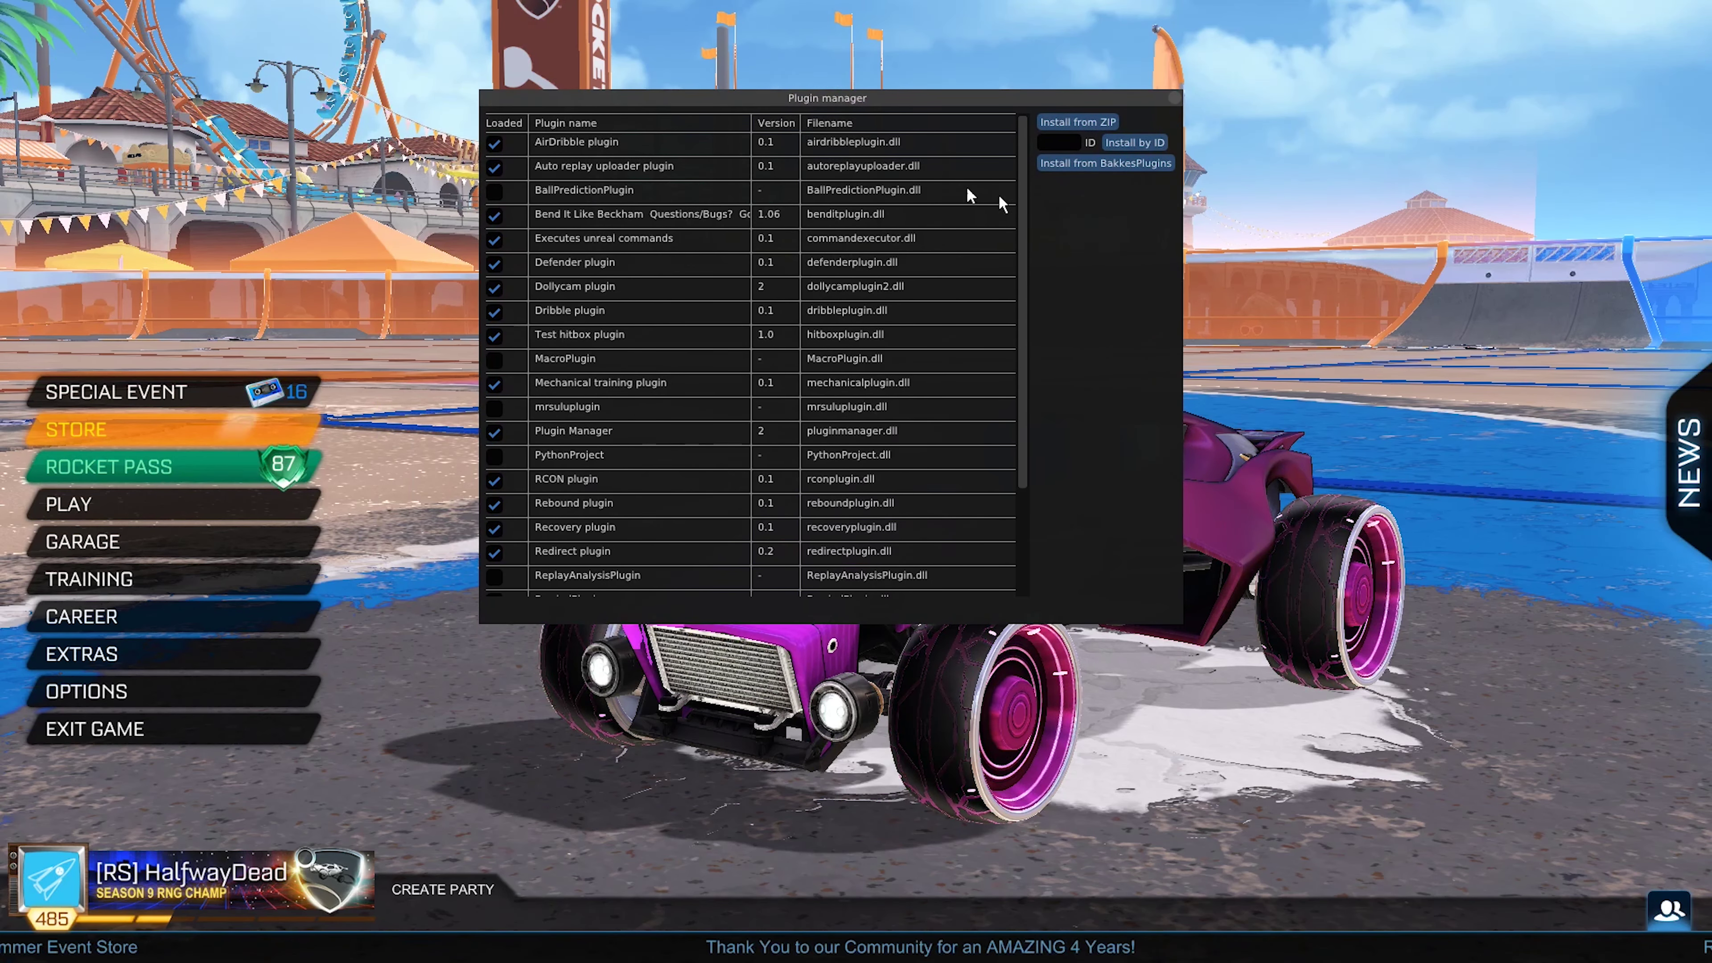
# Review the list of installed plugins and switch the hitbox plugin off and on again
pyautogui.moveTo(1026, 234); pyautogui.dragTo(1015, 193)
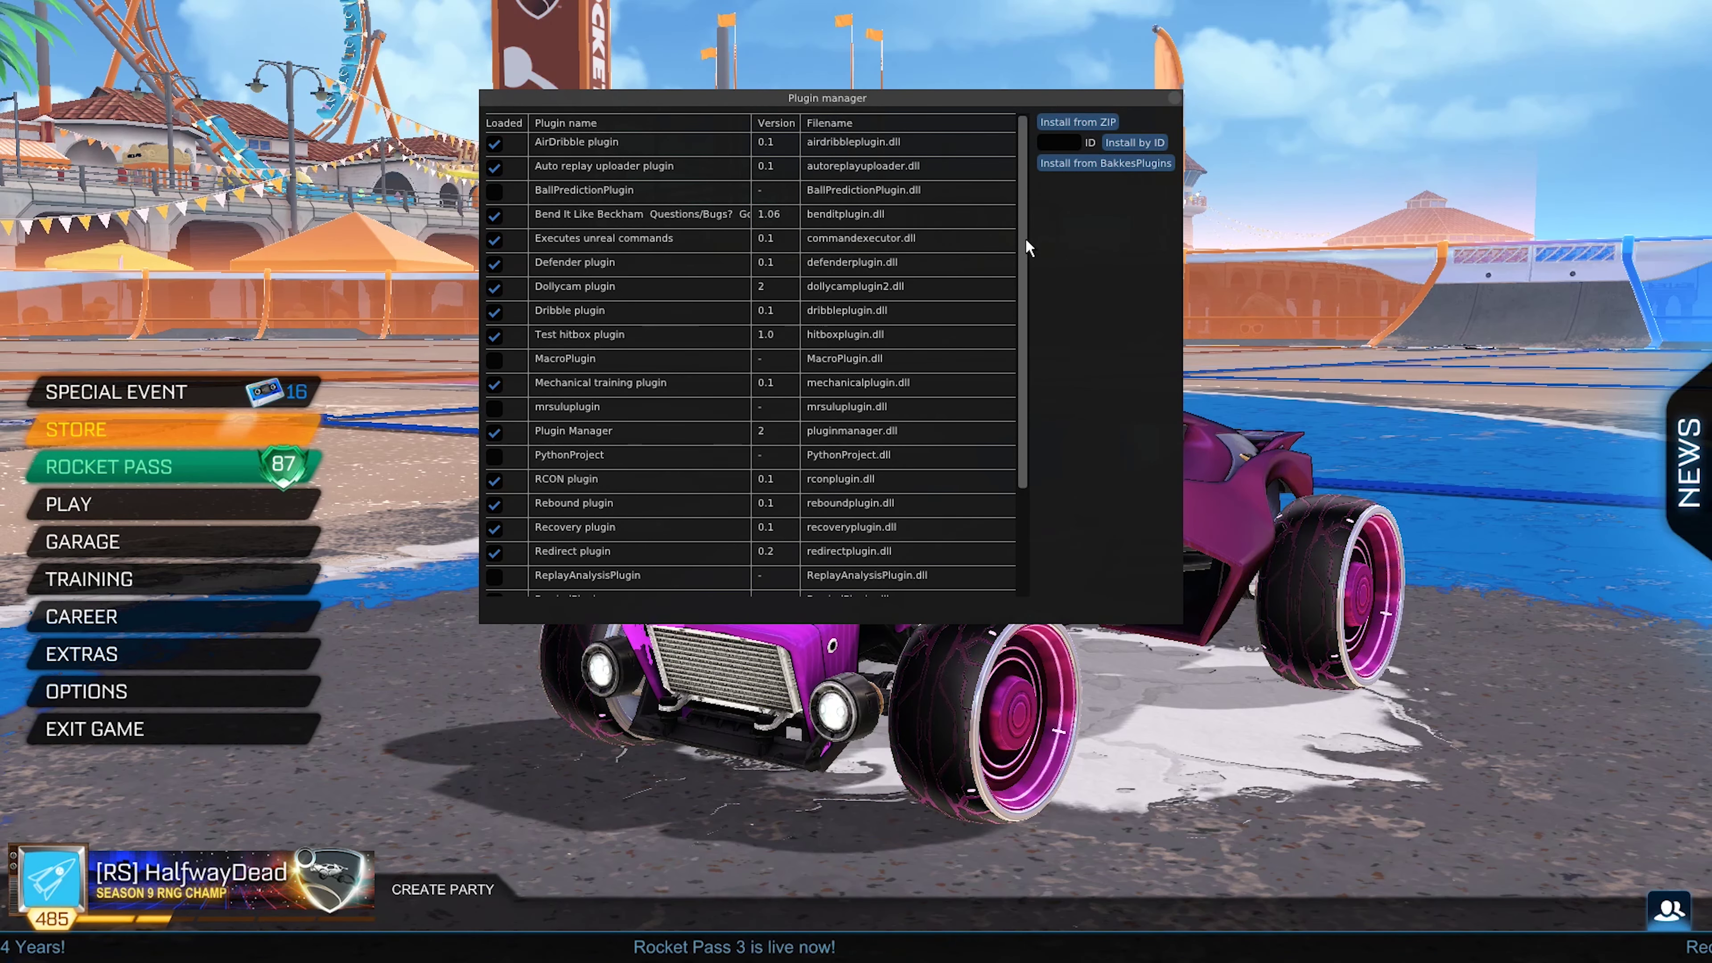
pyautogui.scroll(-3, 603, 403)
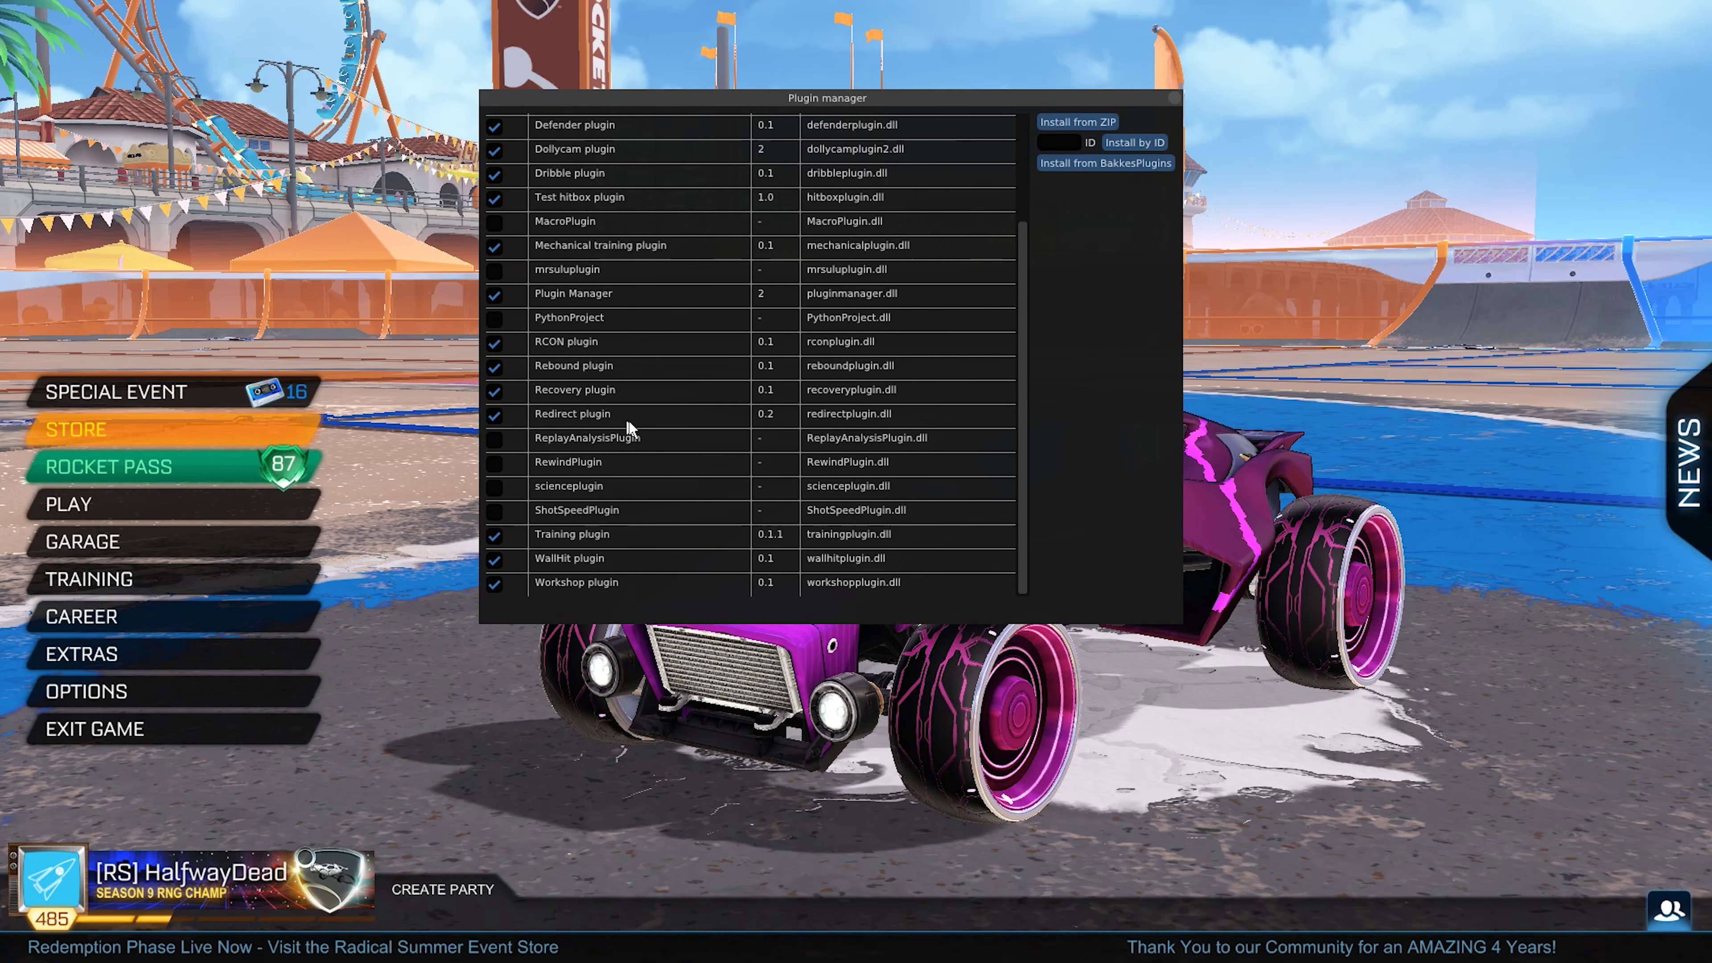
pyautogui.scroll(3, 604, 414)
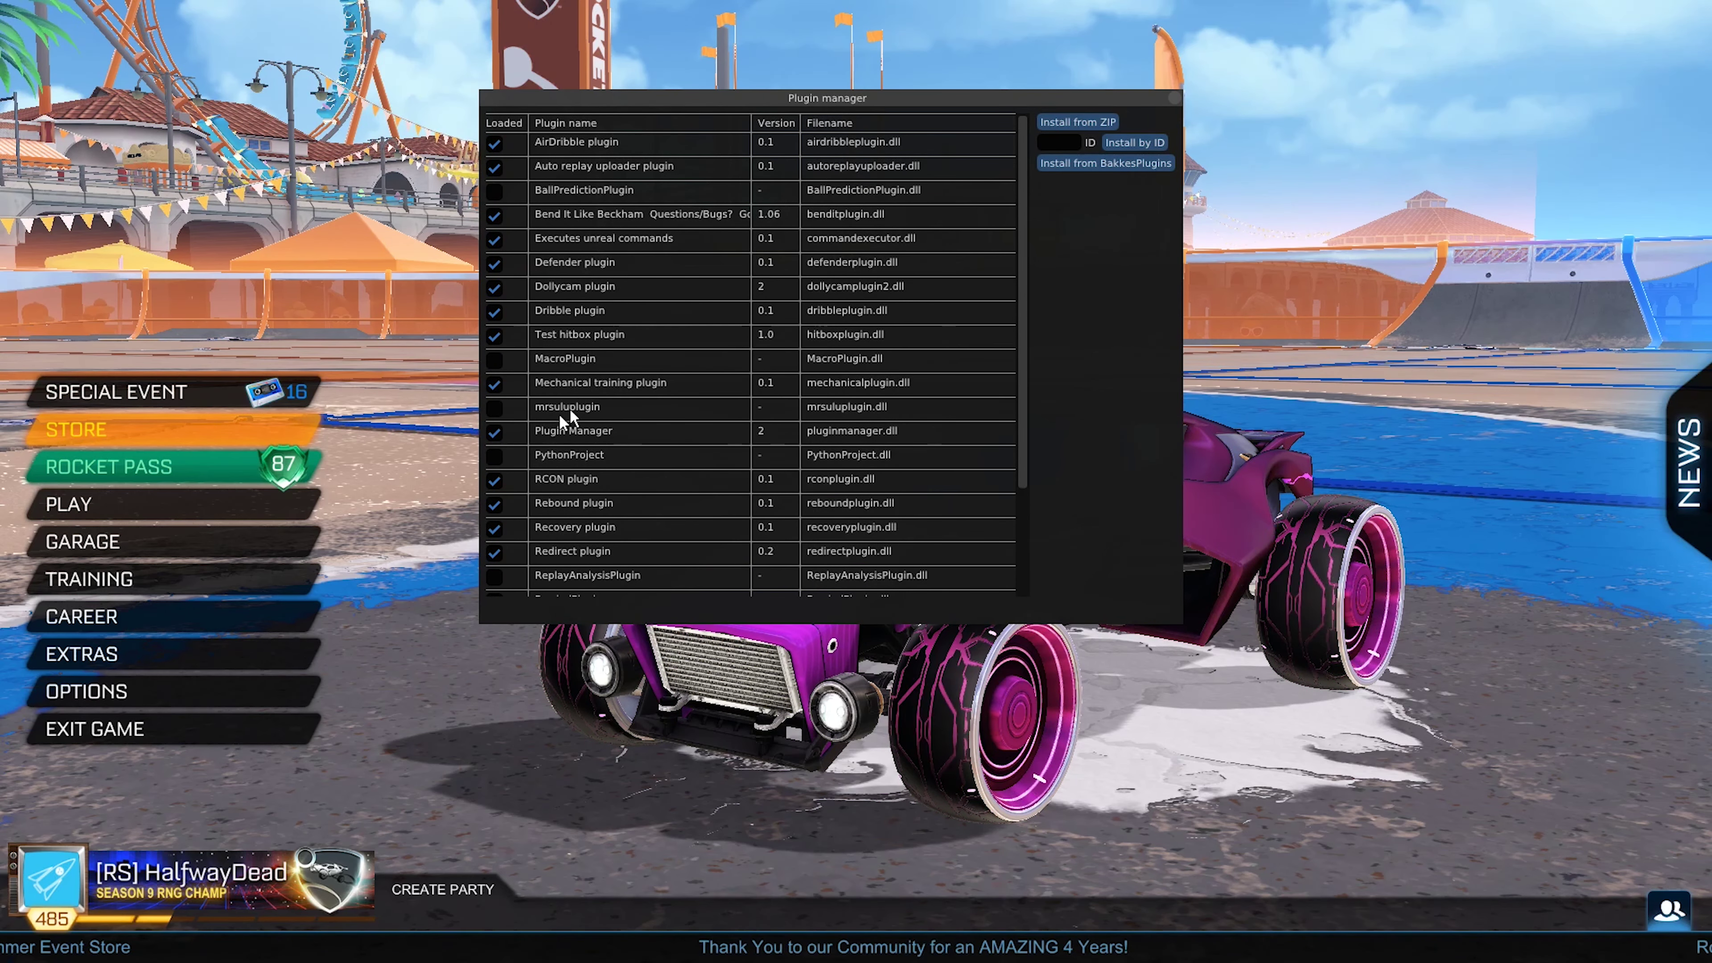
pyautogui.scroll(-2, 578, 367)
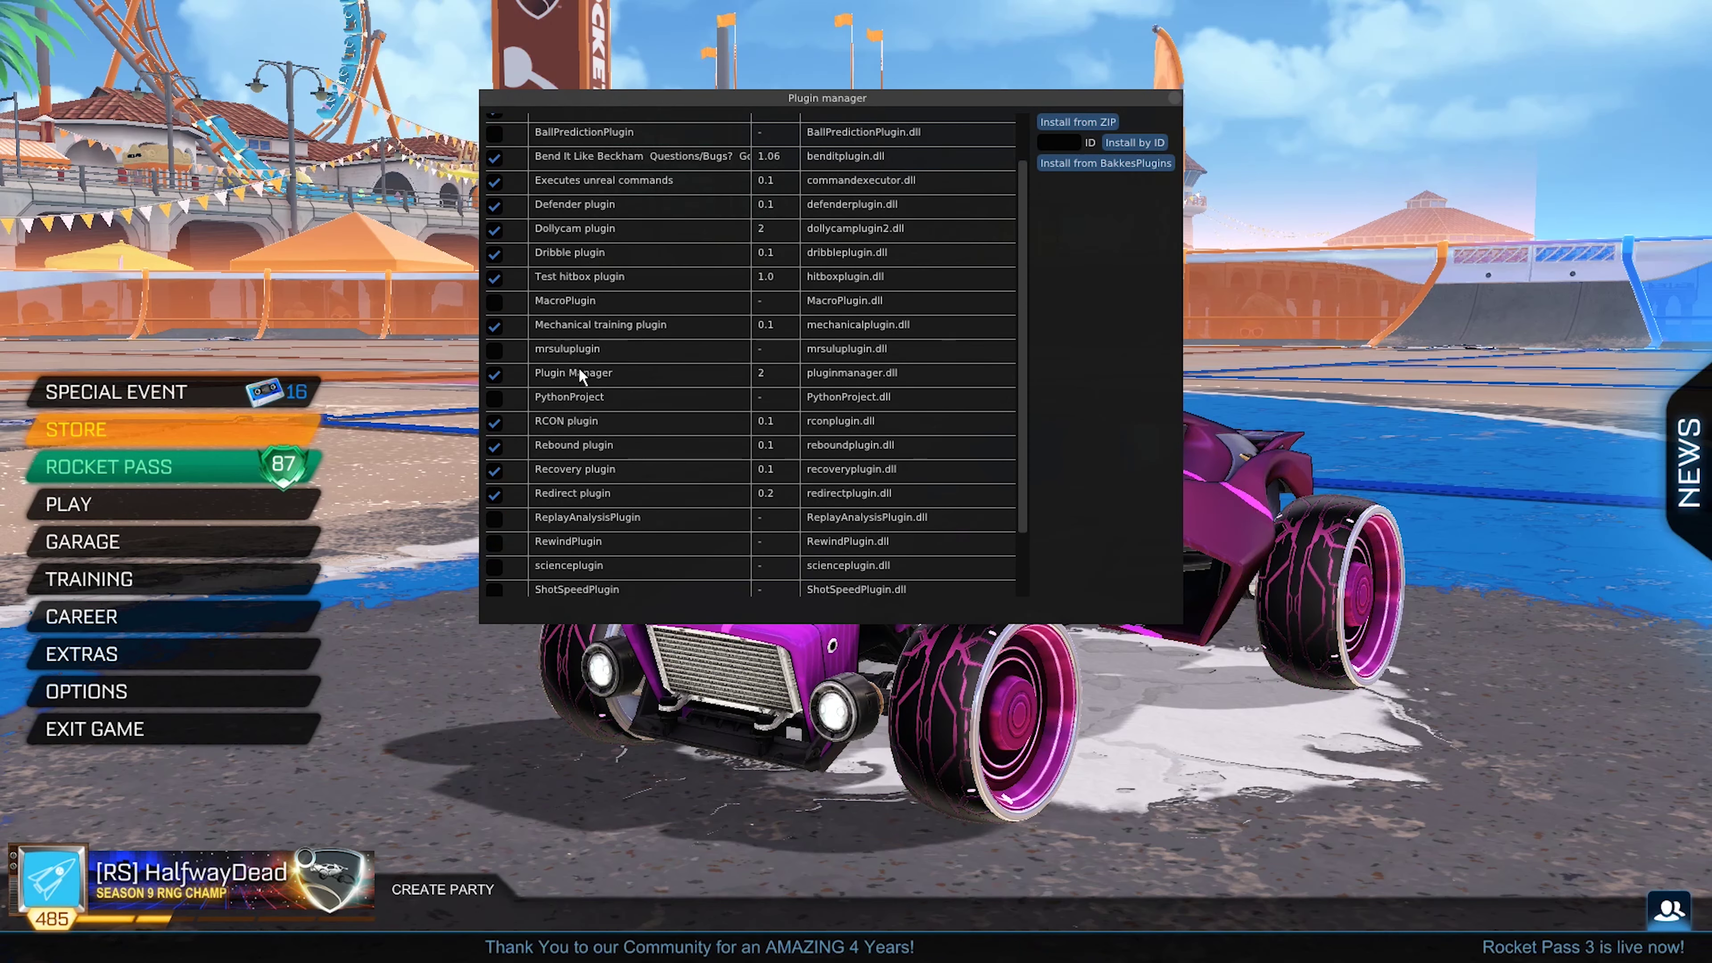
pyautogui.scroll(2, 577, 371)
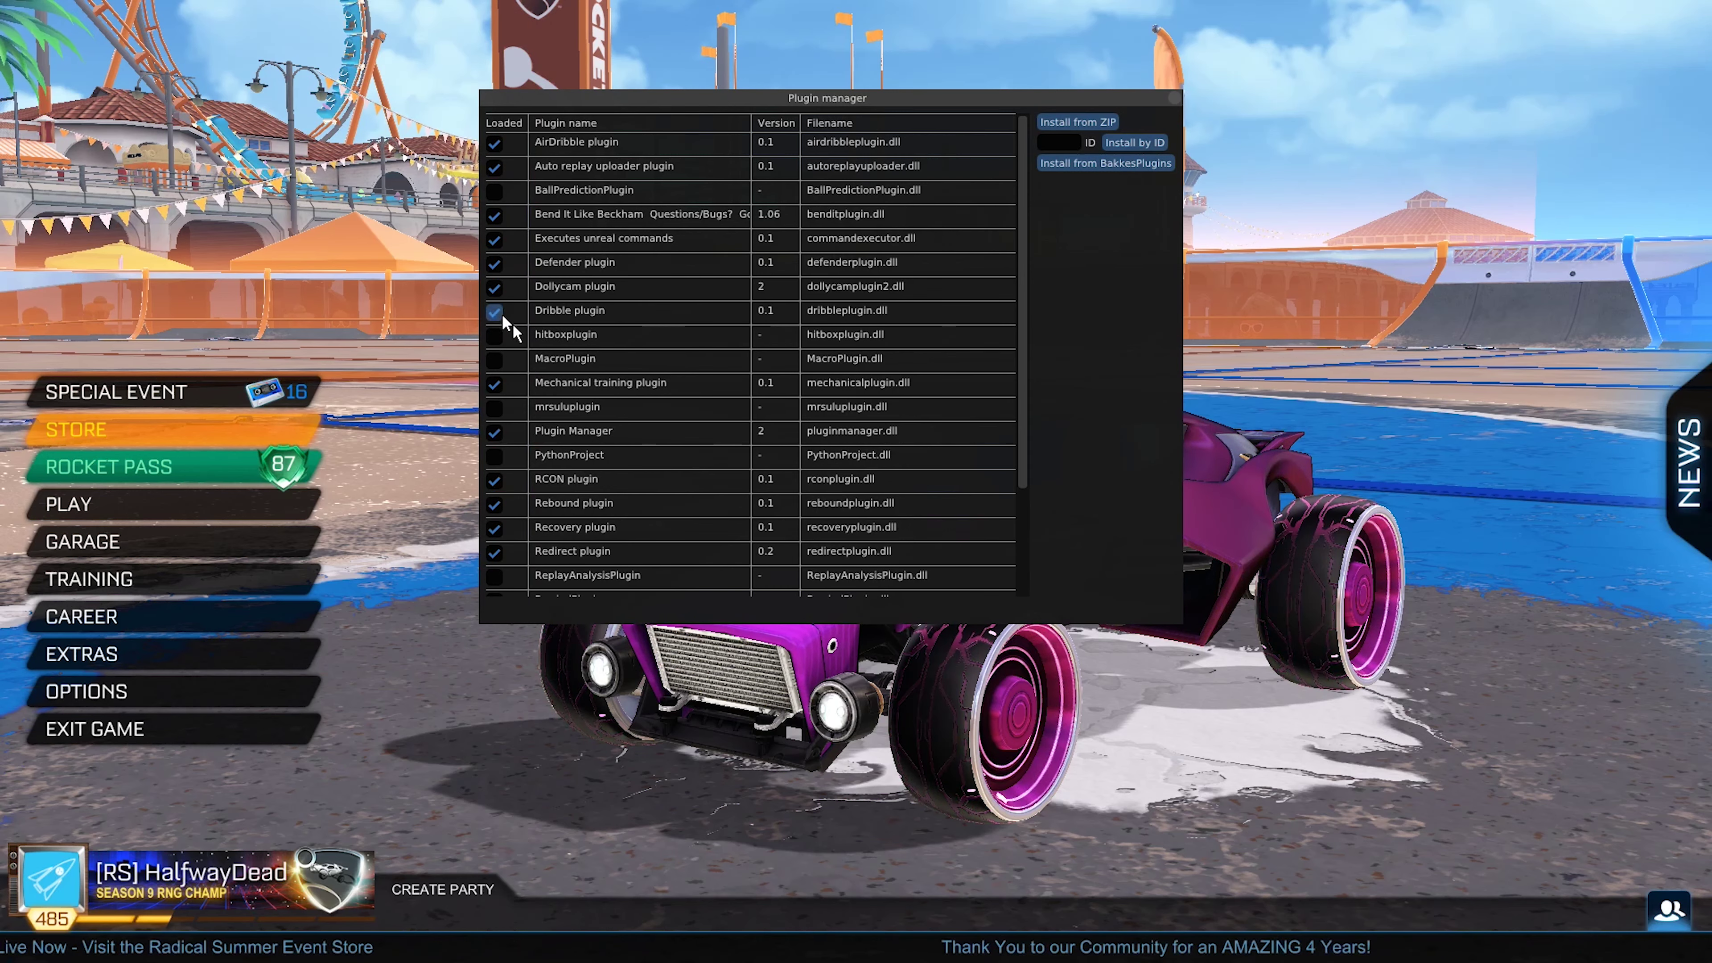
pyautogui.click(496, 337)
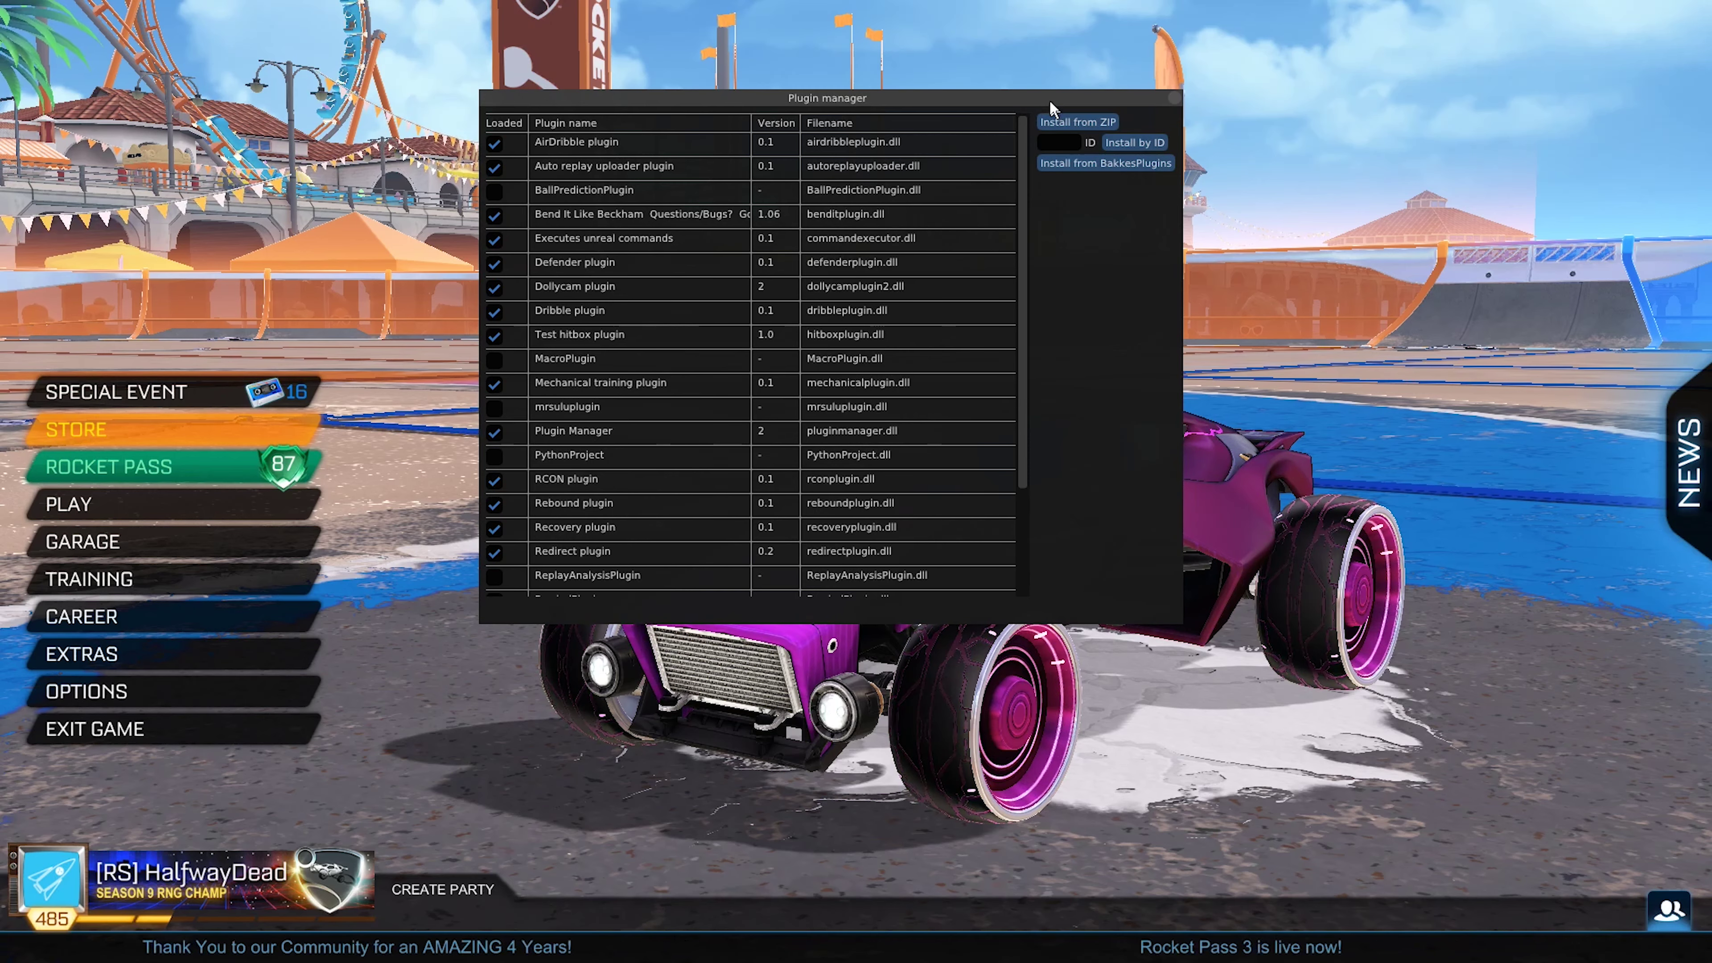
pyautogui.click(1064, 121)
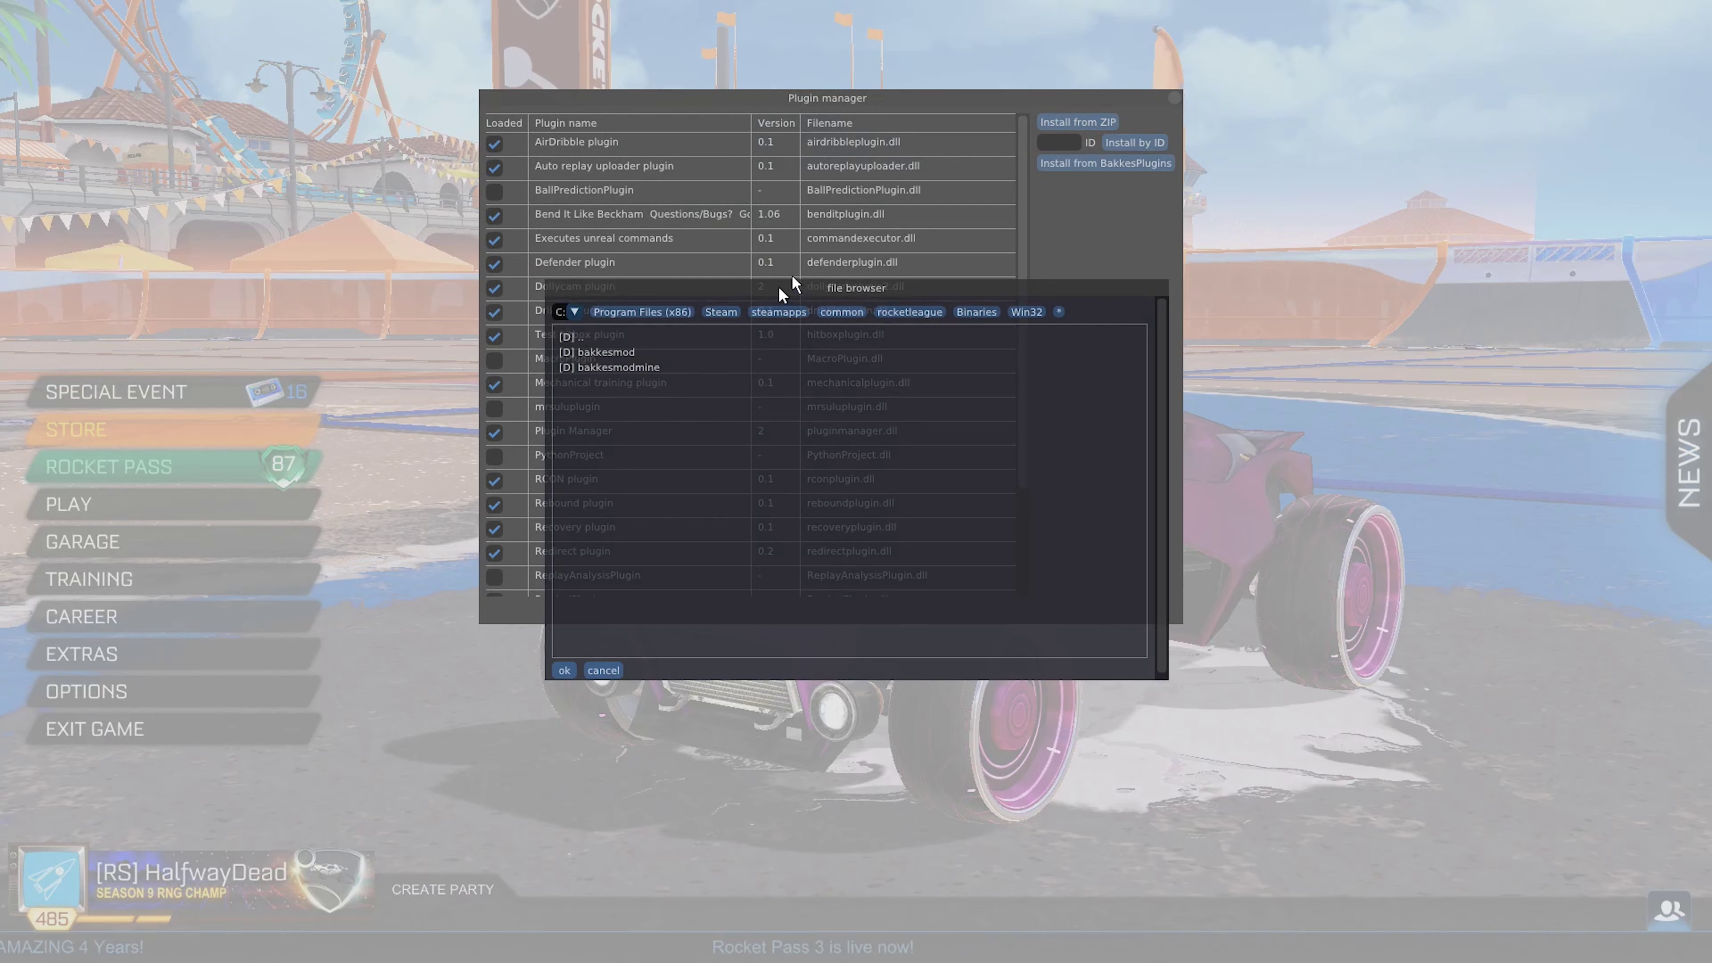
pyautogui.moveTo(777, 290); pyautogui.dragTo(761, 185)
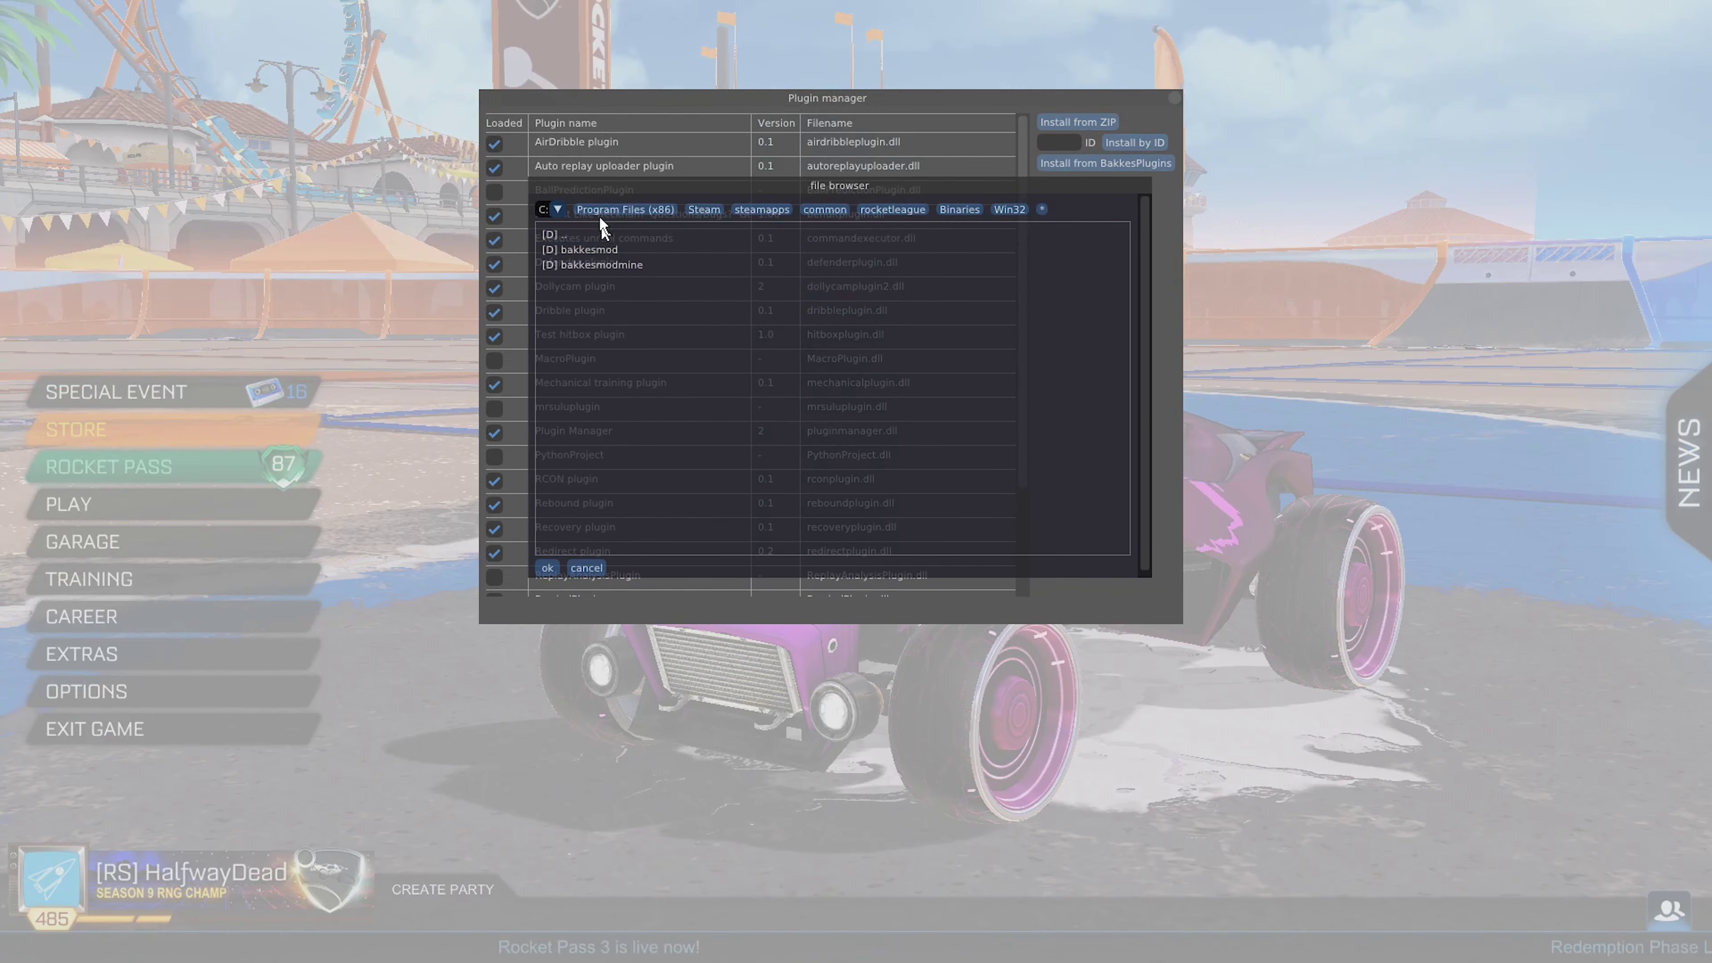
pyautogui.click(585, 568)
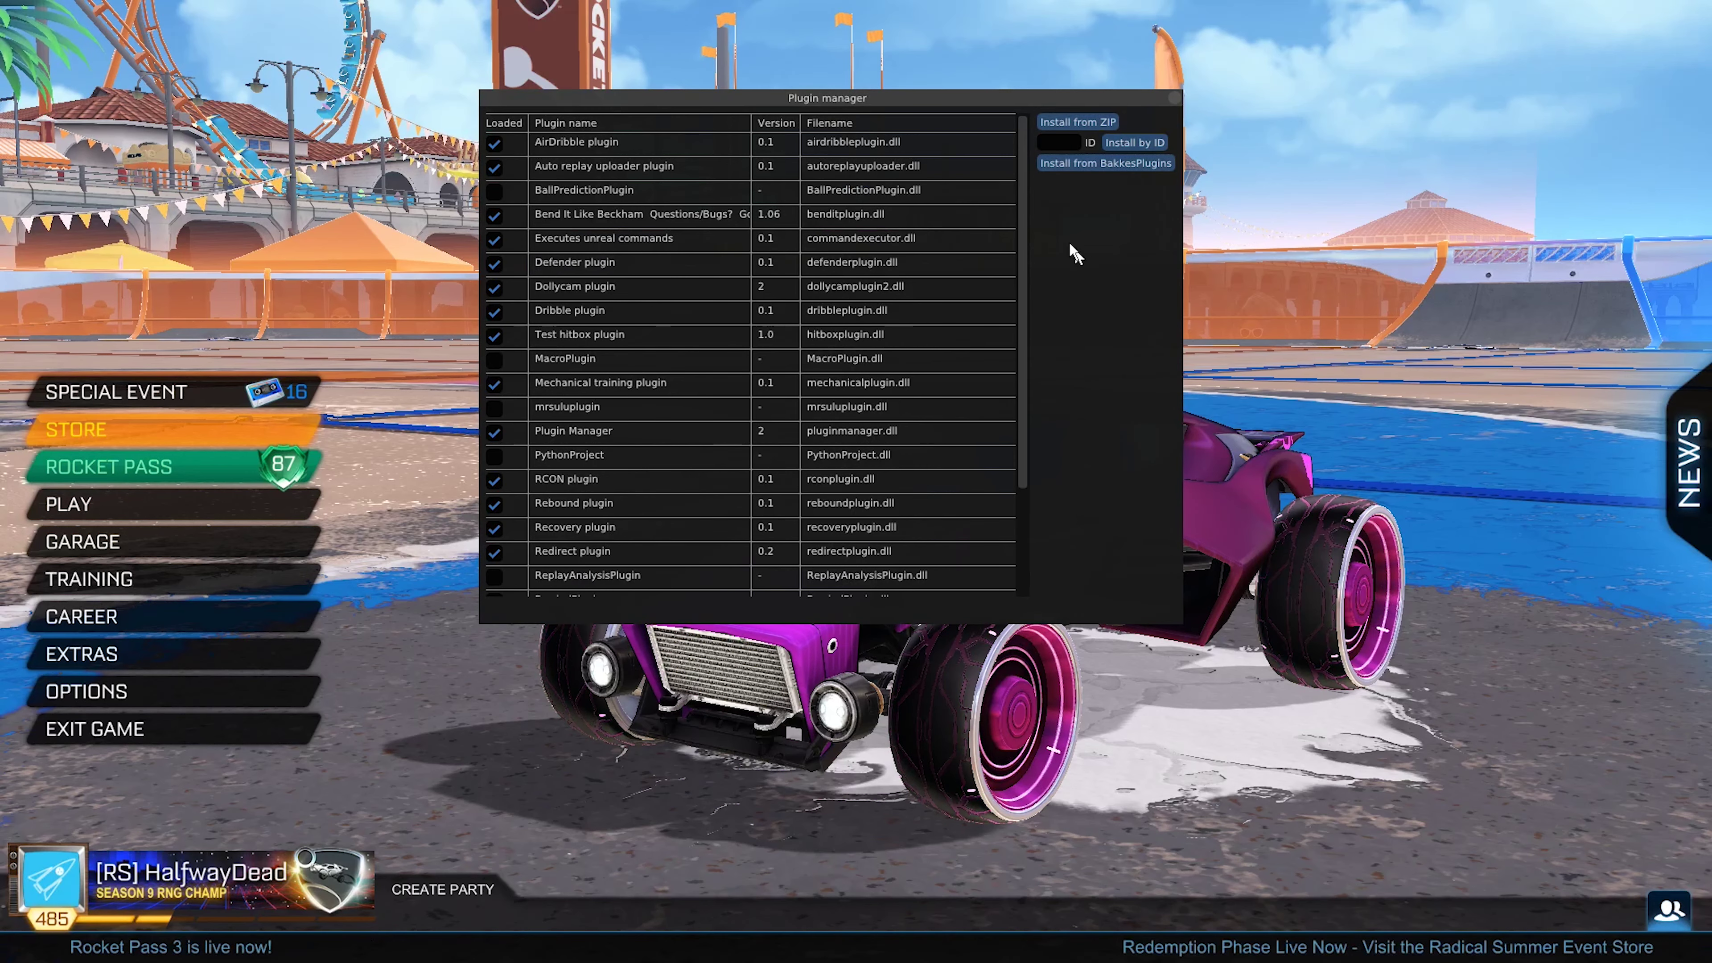
# Look up the Hitbox Plugin's ID in its web page address and return to the plugin manager's ID entry for installing by ID
pyautogui.click(1078, 143)
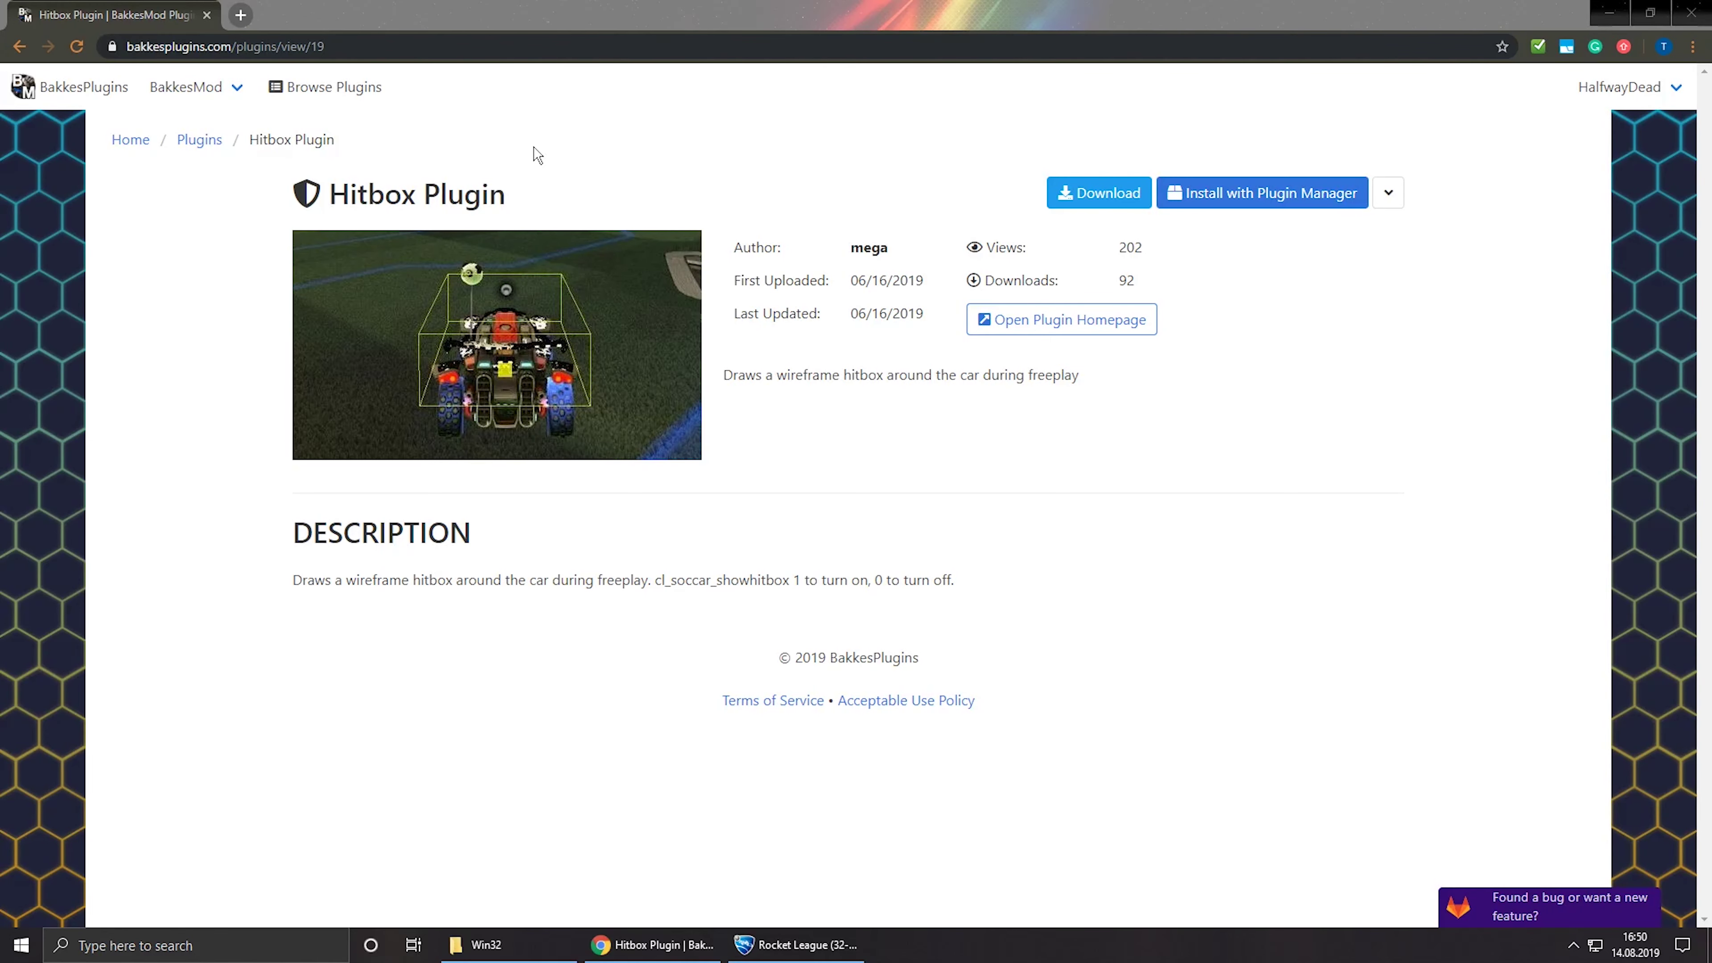
pyautogui.click(368, 46)
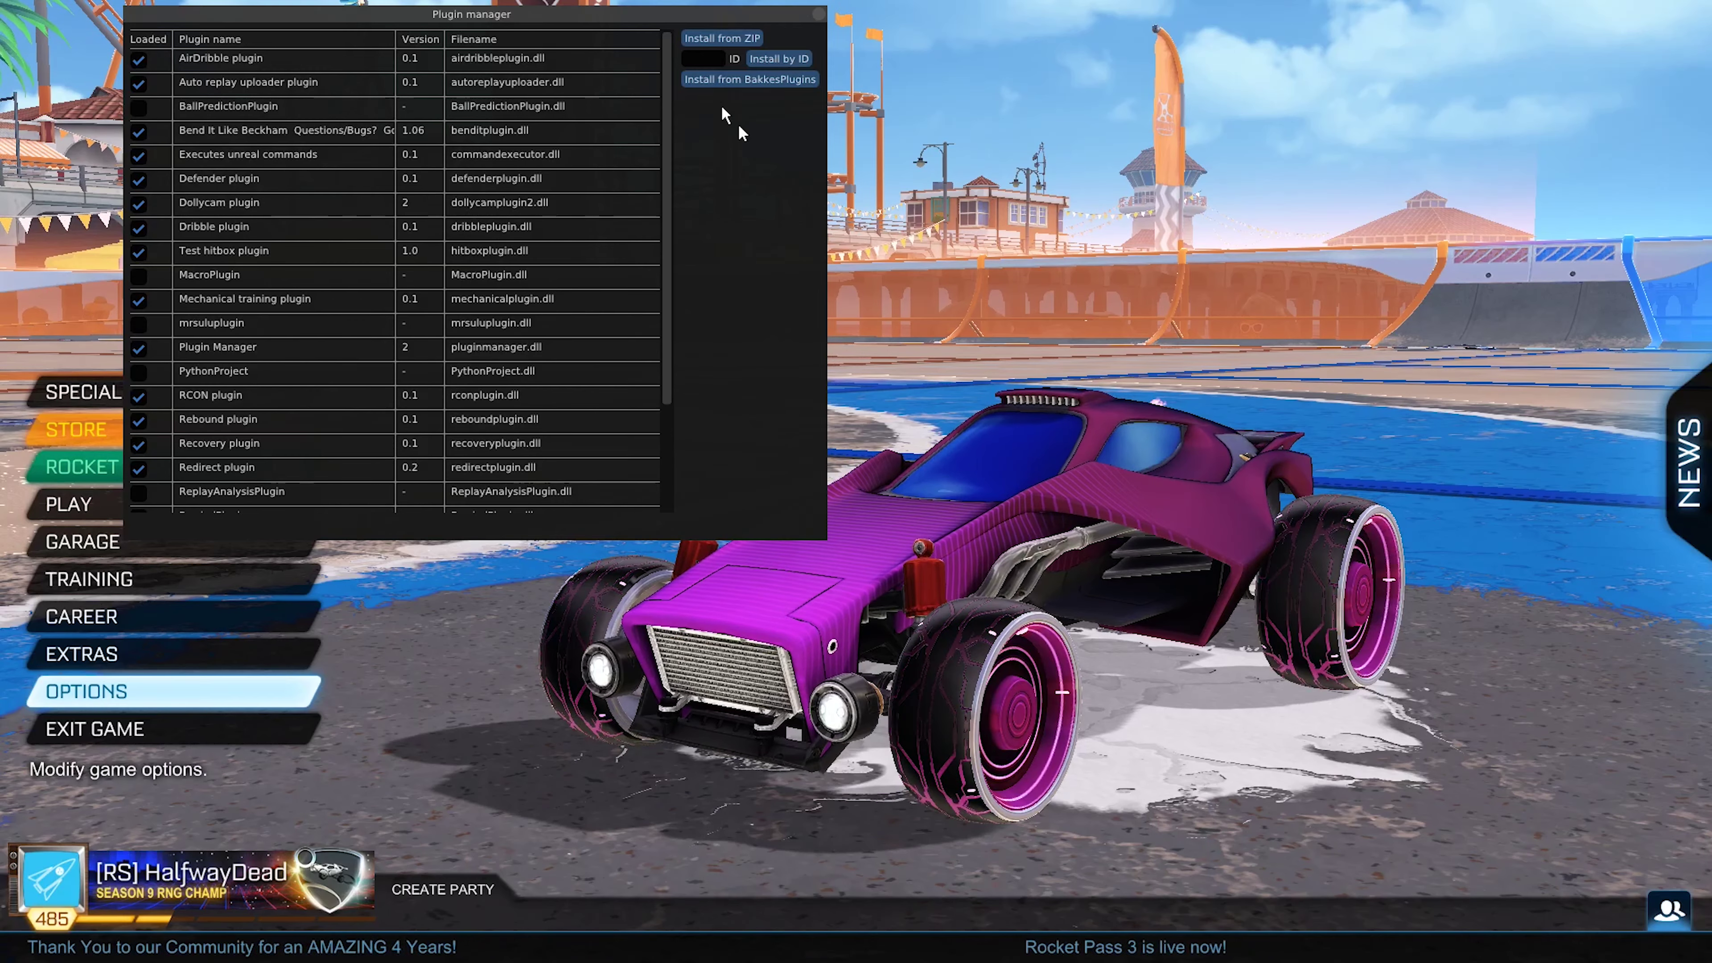
pyautogui.click(701, 54)
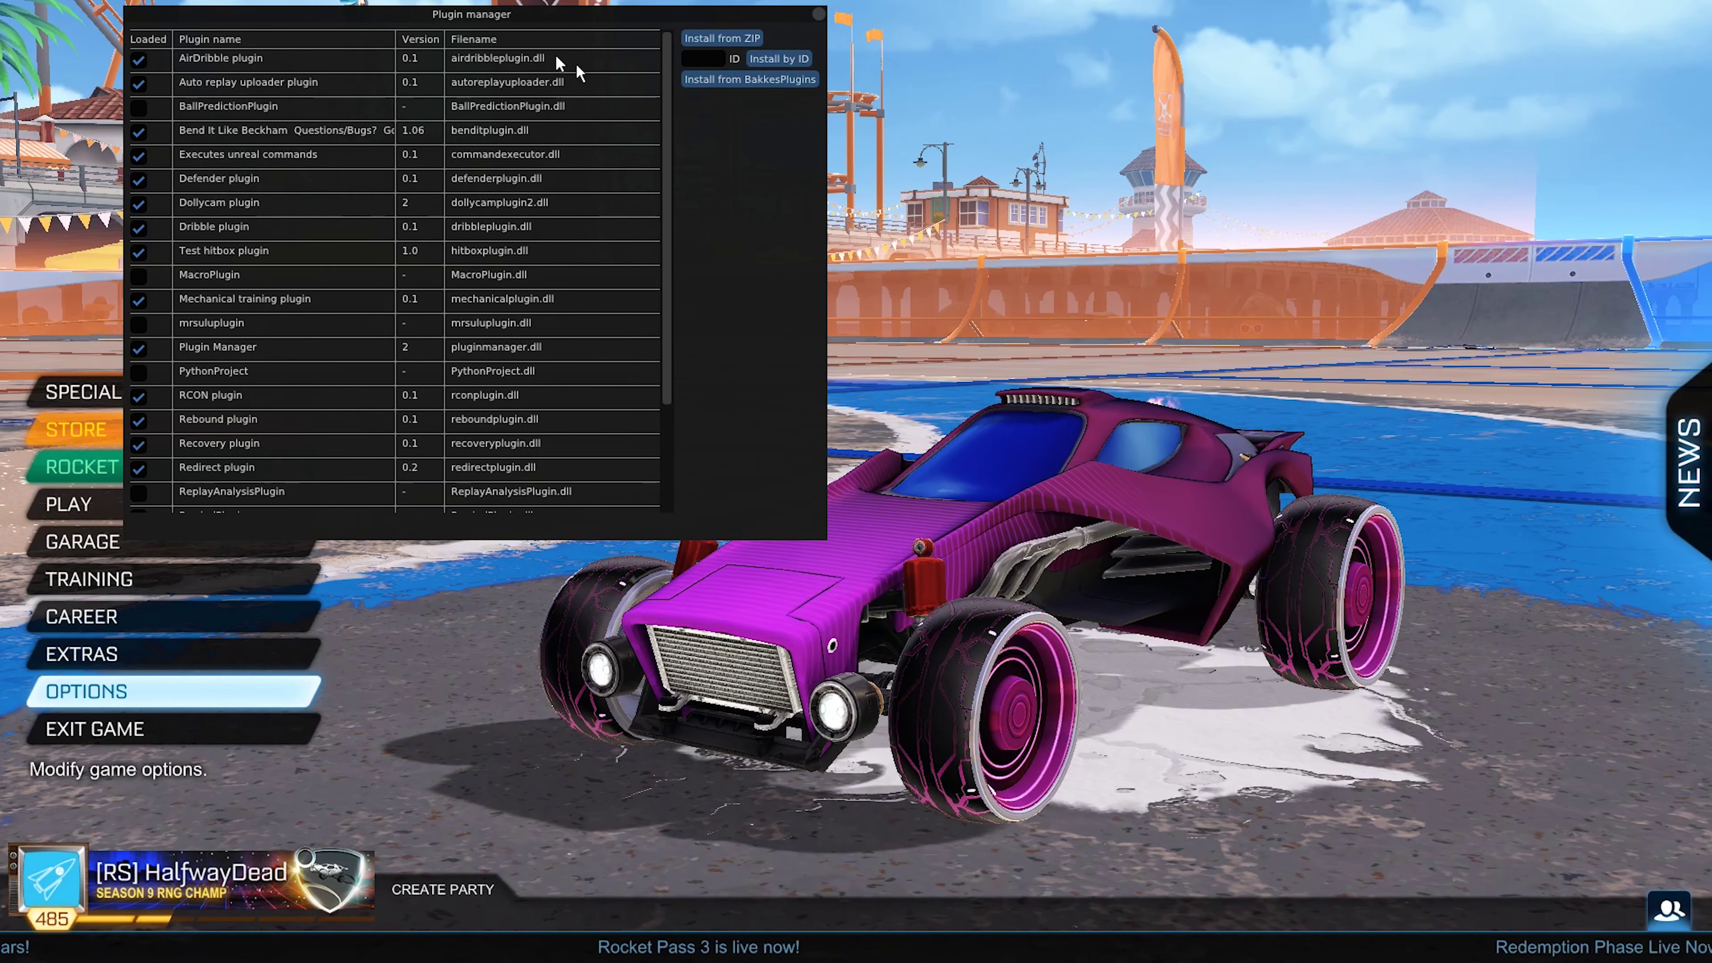
# Close the plugin manager and bring up the BakkesMod console
pyautogui.moveTo(518, 16); pyautogui.dragTo(681, 78)
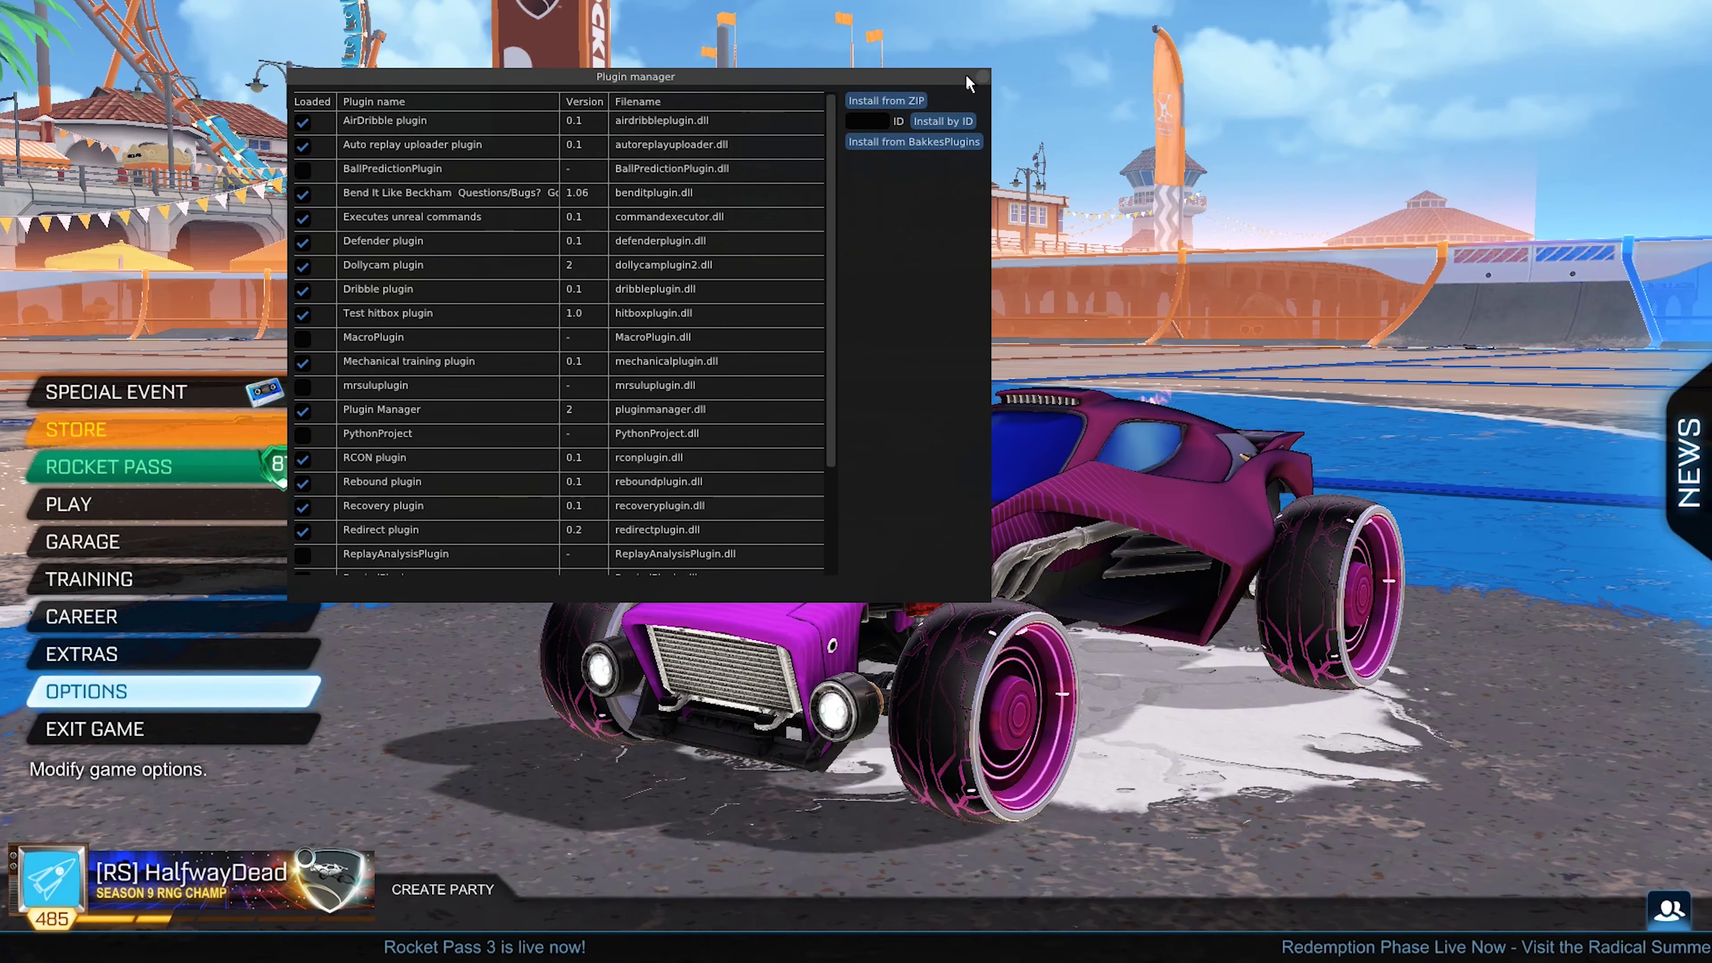
pyautogui.click(983, 78)
pyautogui.press('F6')
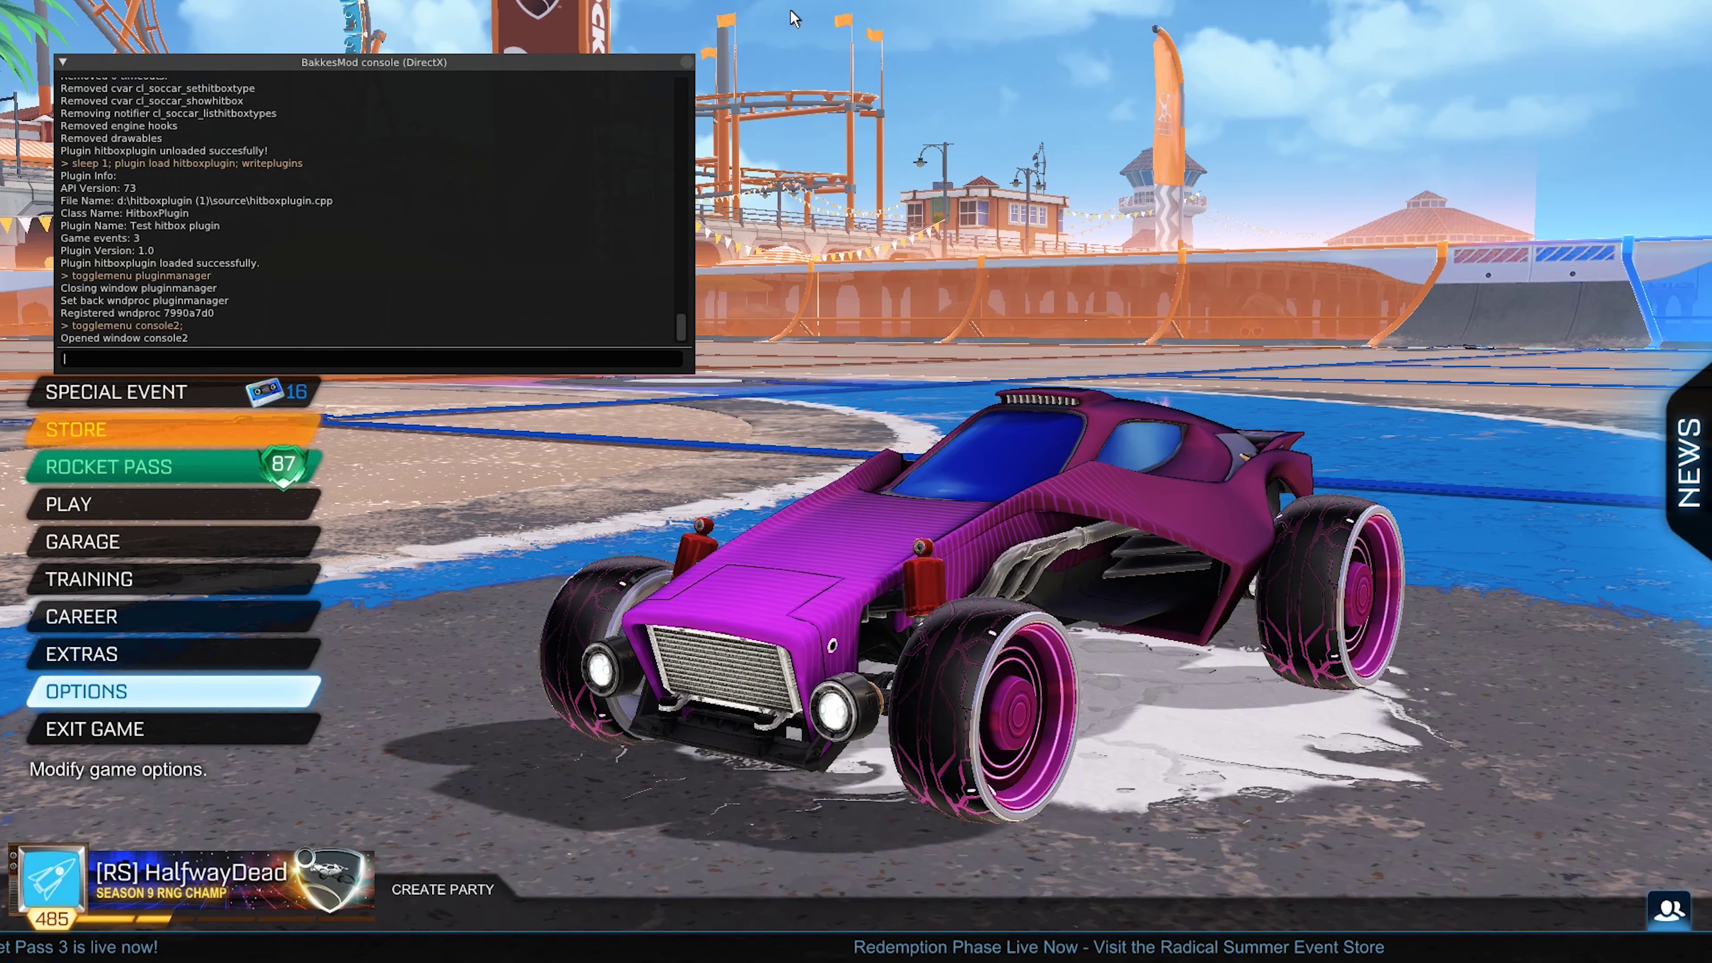
# Write the plugin install command bpm_install 19 in the console, clear it without running it and close the console
pyautogui.write('bpm')
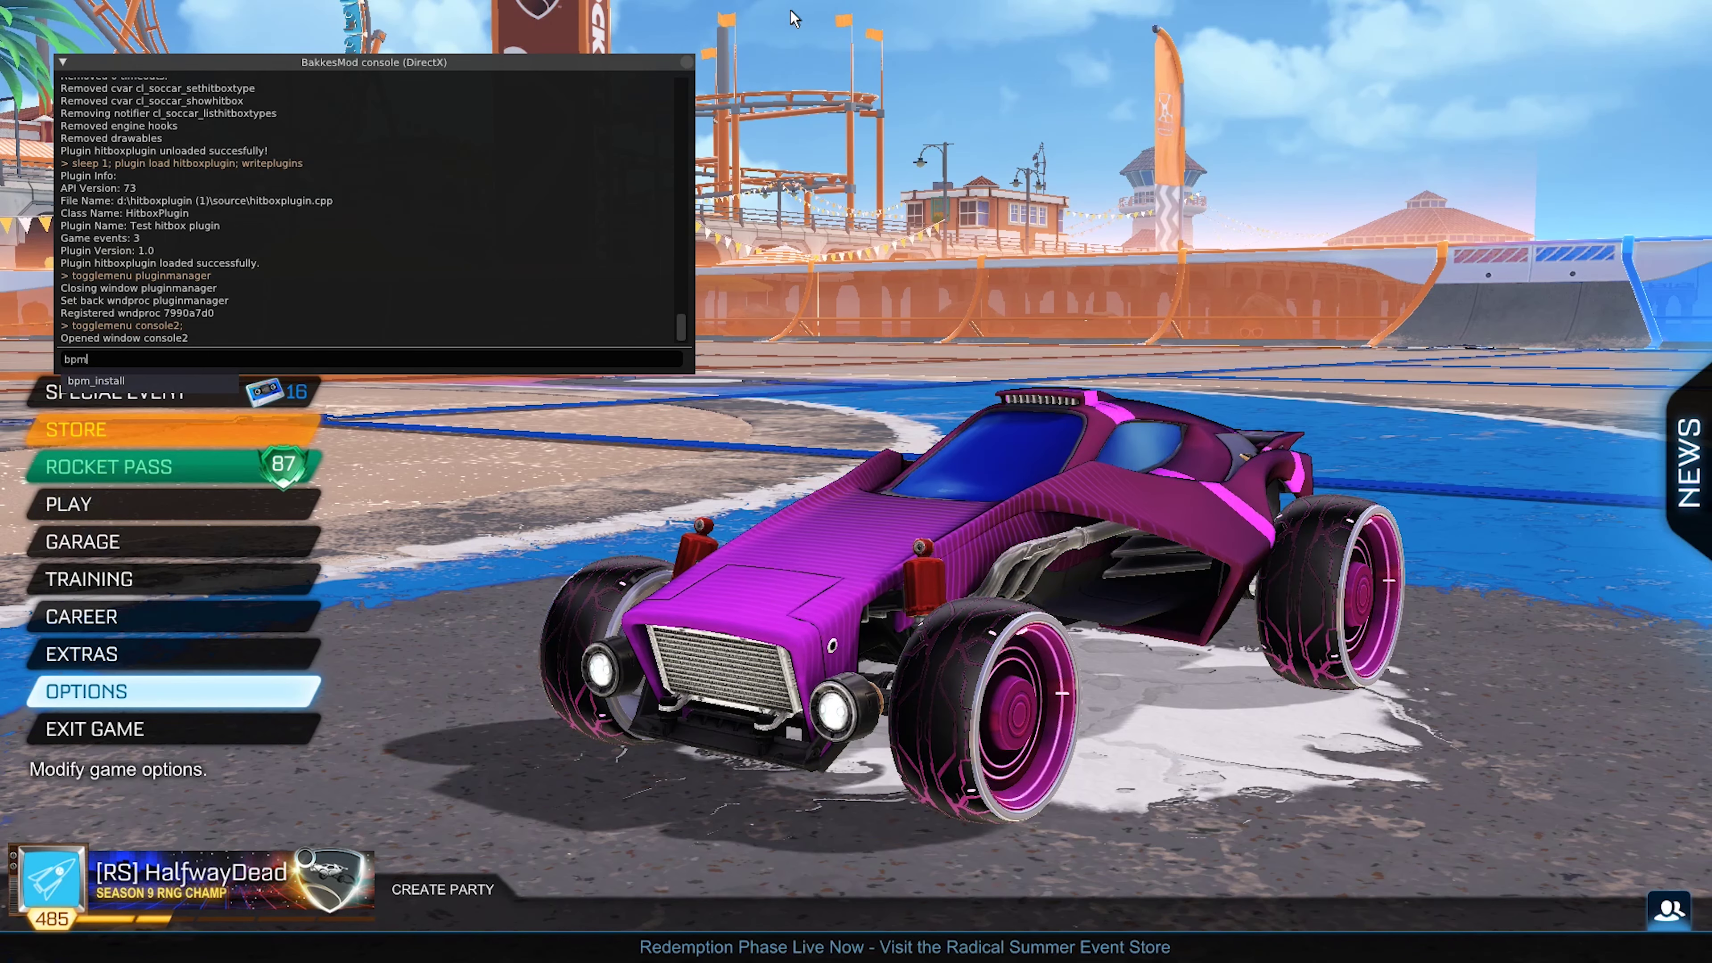
pyautogui.write('_install 19')
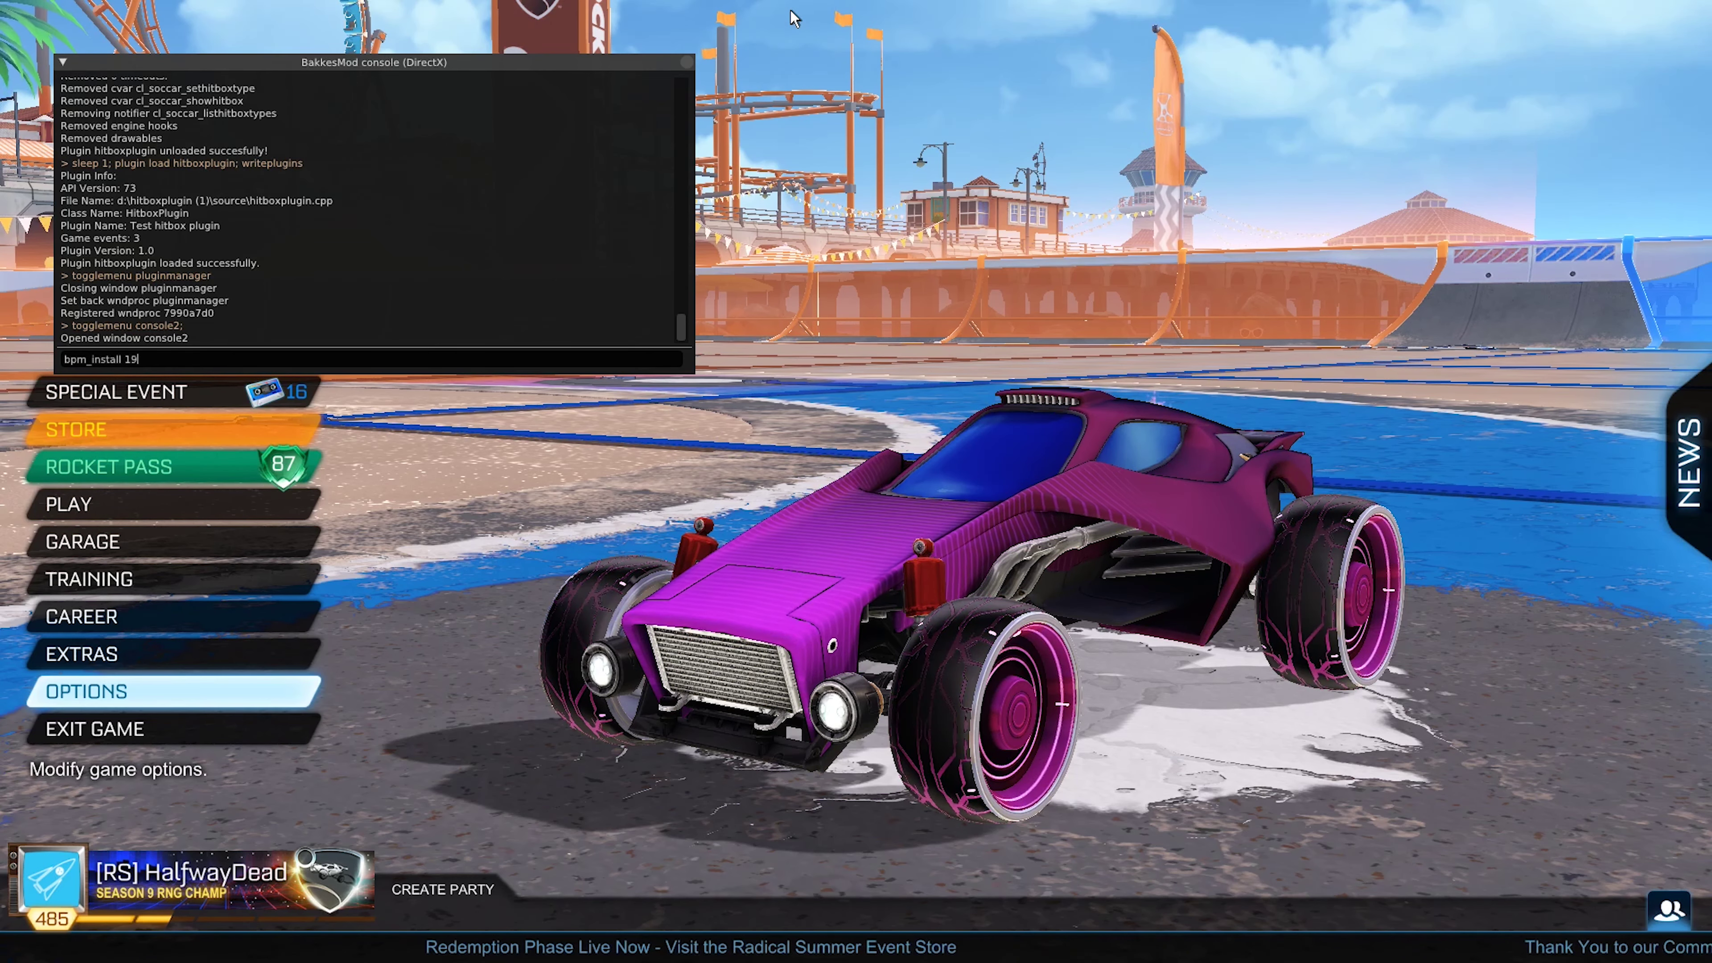
pyautogui.press('BackSpace')
pyautogui.press('BackSpace')
pyautogui.press('BackSpace')
pyautogui.press('BackSpace')
pyautogui.press('BackSpace')
pyautogui.press('BackSpace')
pyautogui.press('BackSpace')
pyautogui.press('BackSpace')
pyautogui.press('BackSpace')
pyautogui.press('BackSpace')
pyautogui.press('BackSpace')
pyautogui.press('BackSpace')
pyautogui.press('BackSpace')
pyautogui.press('BackSpace')
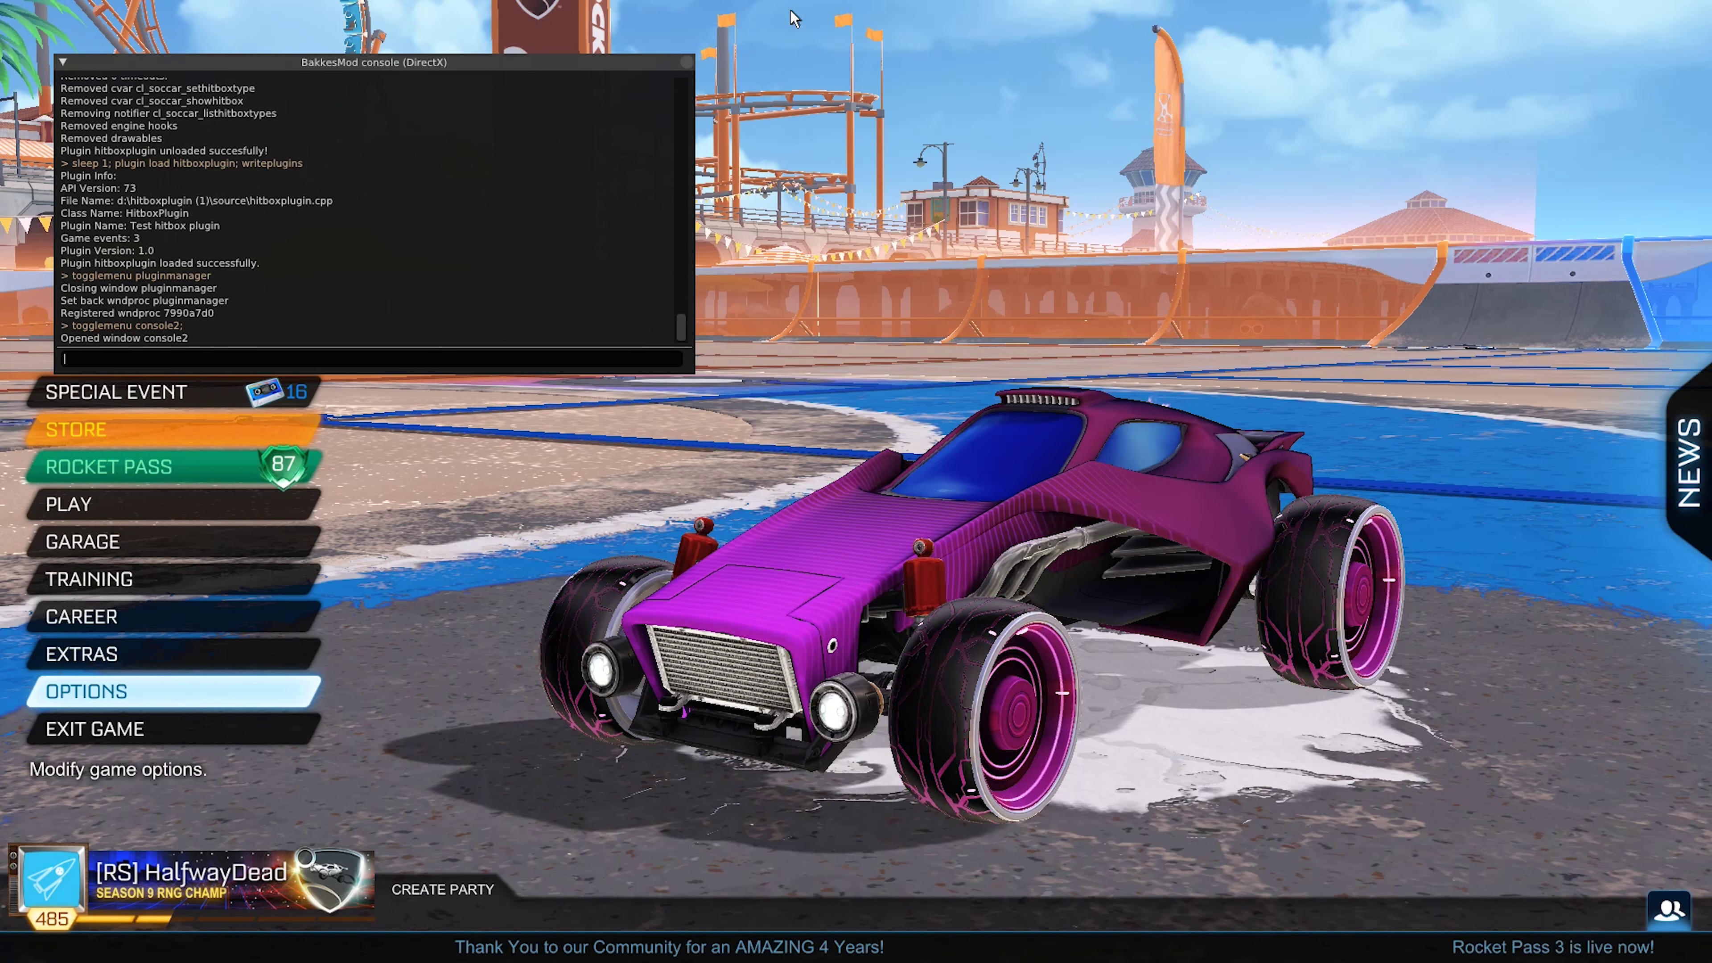
pyautogui.click(686, 62)
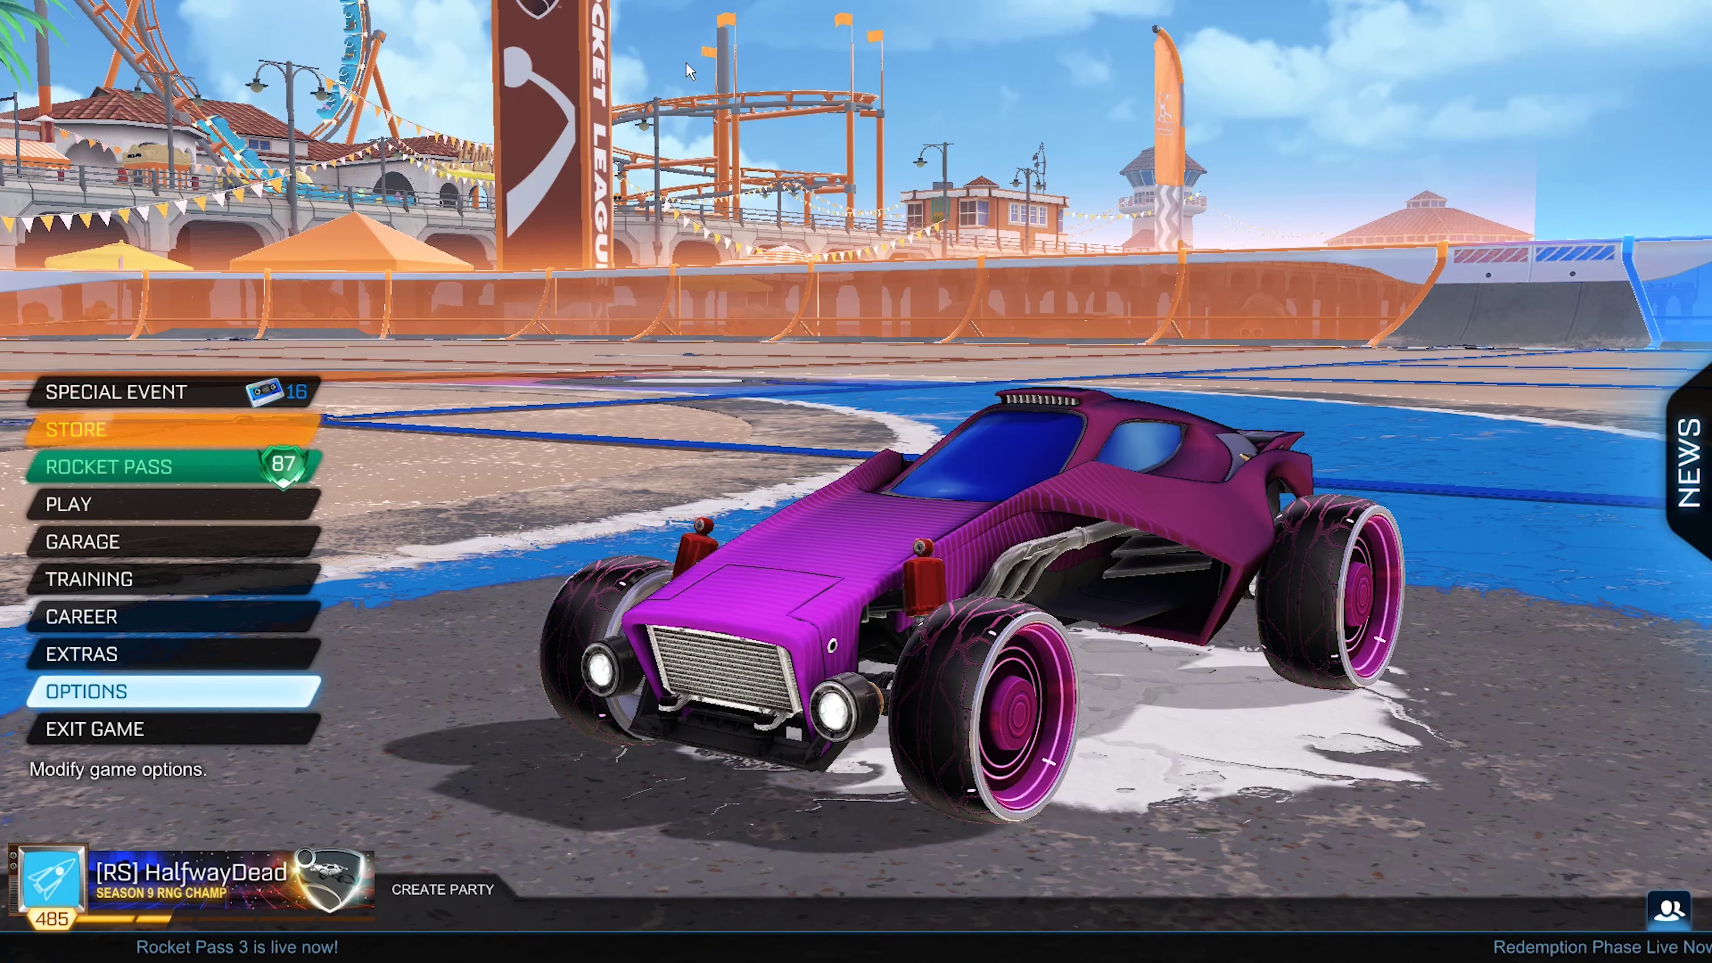
# In the miscellaneous BakkesMod settings, try the default.json theme, switch it to overcast.json and enable notifications
pyautogui.press('F2')
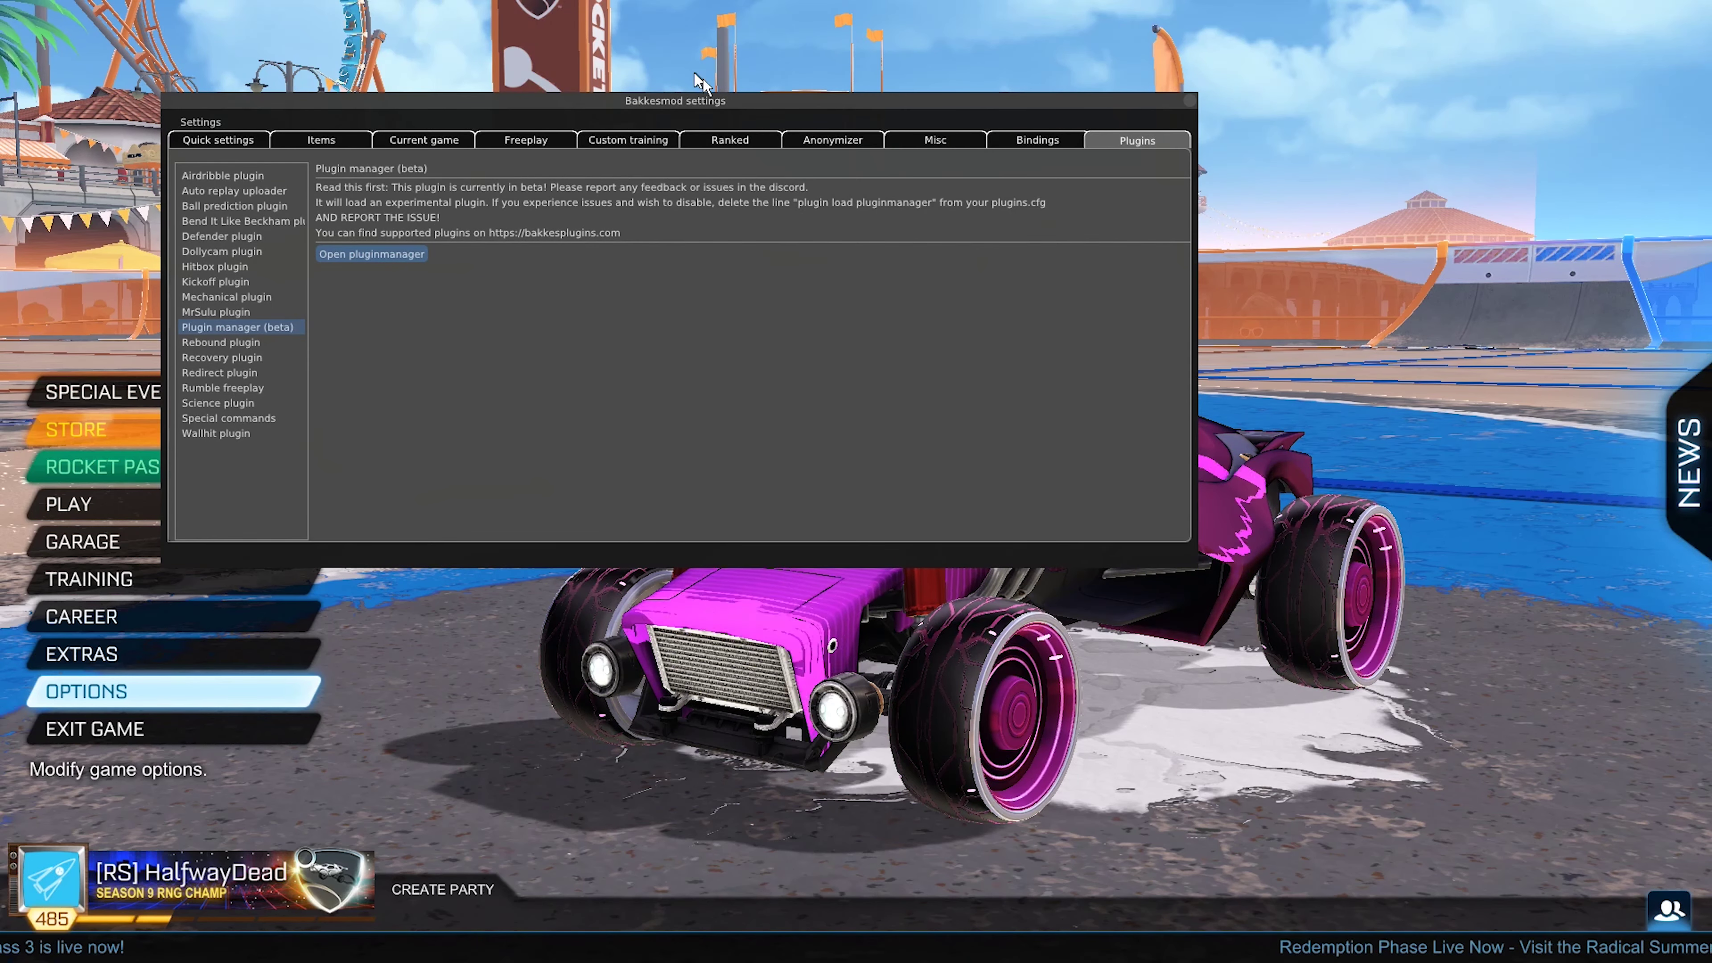
pyautogui.moveTo(751, 104); pyautogui.dragTo(811, 91)
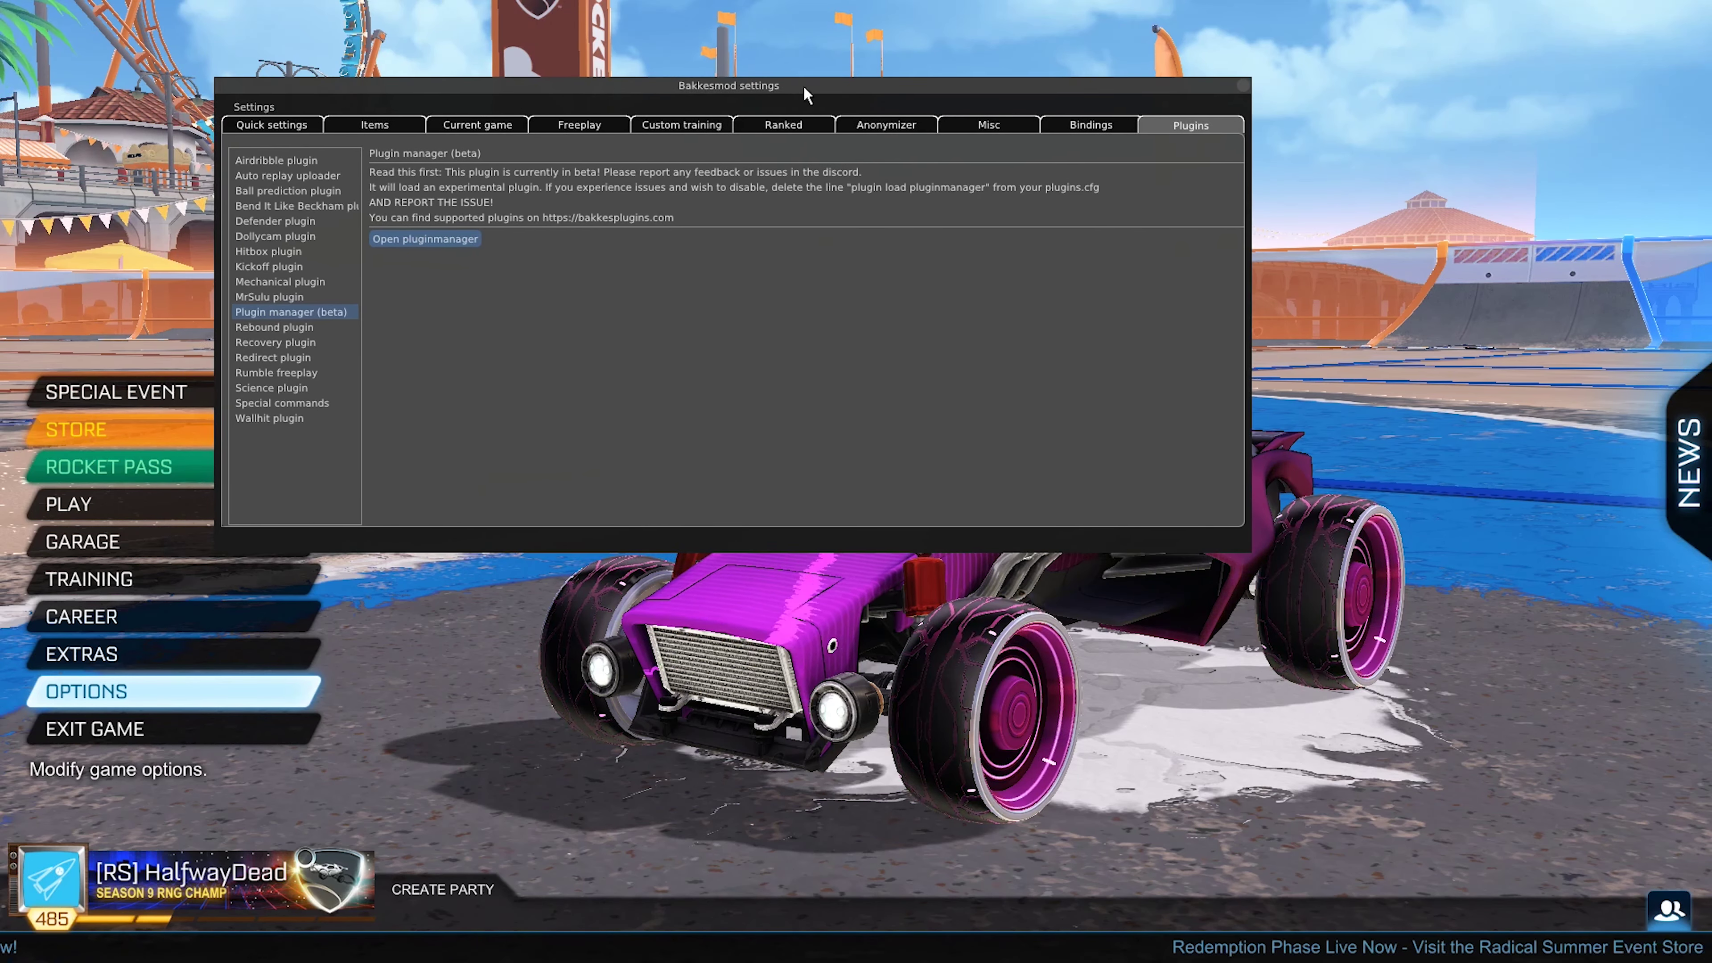
pyautogui.click(1011, 127)
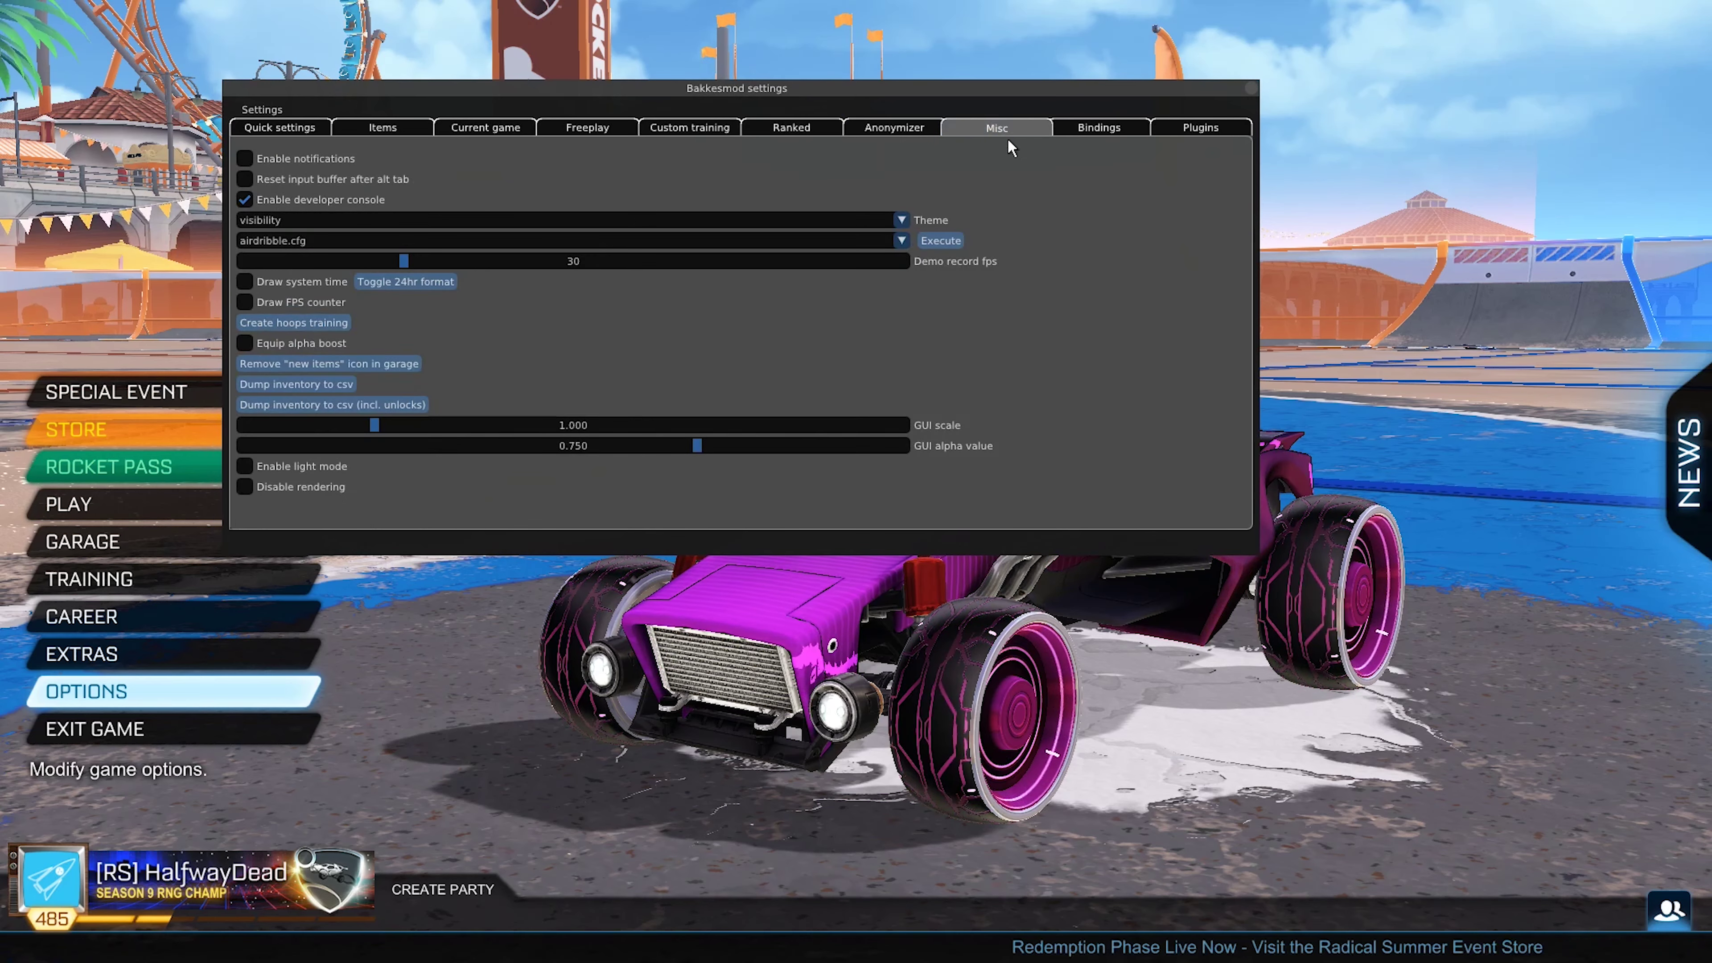
pyautogui.click(901, 220)
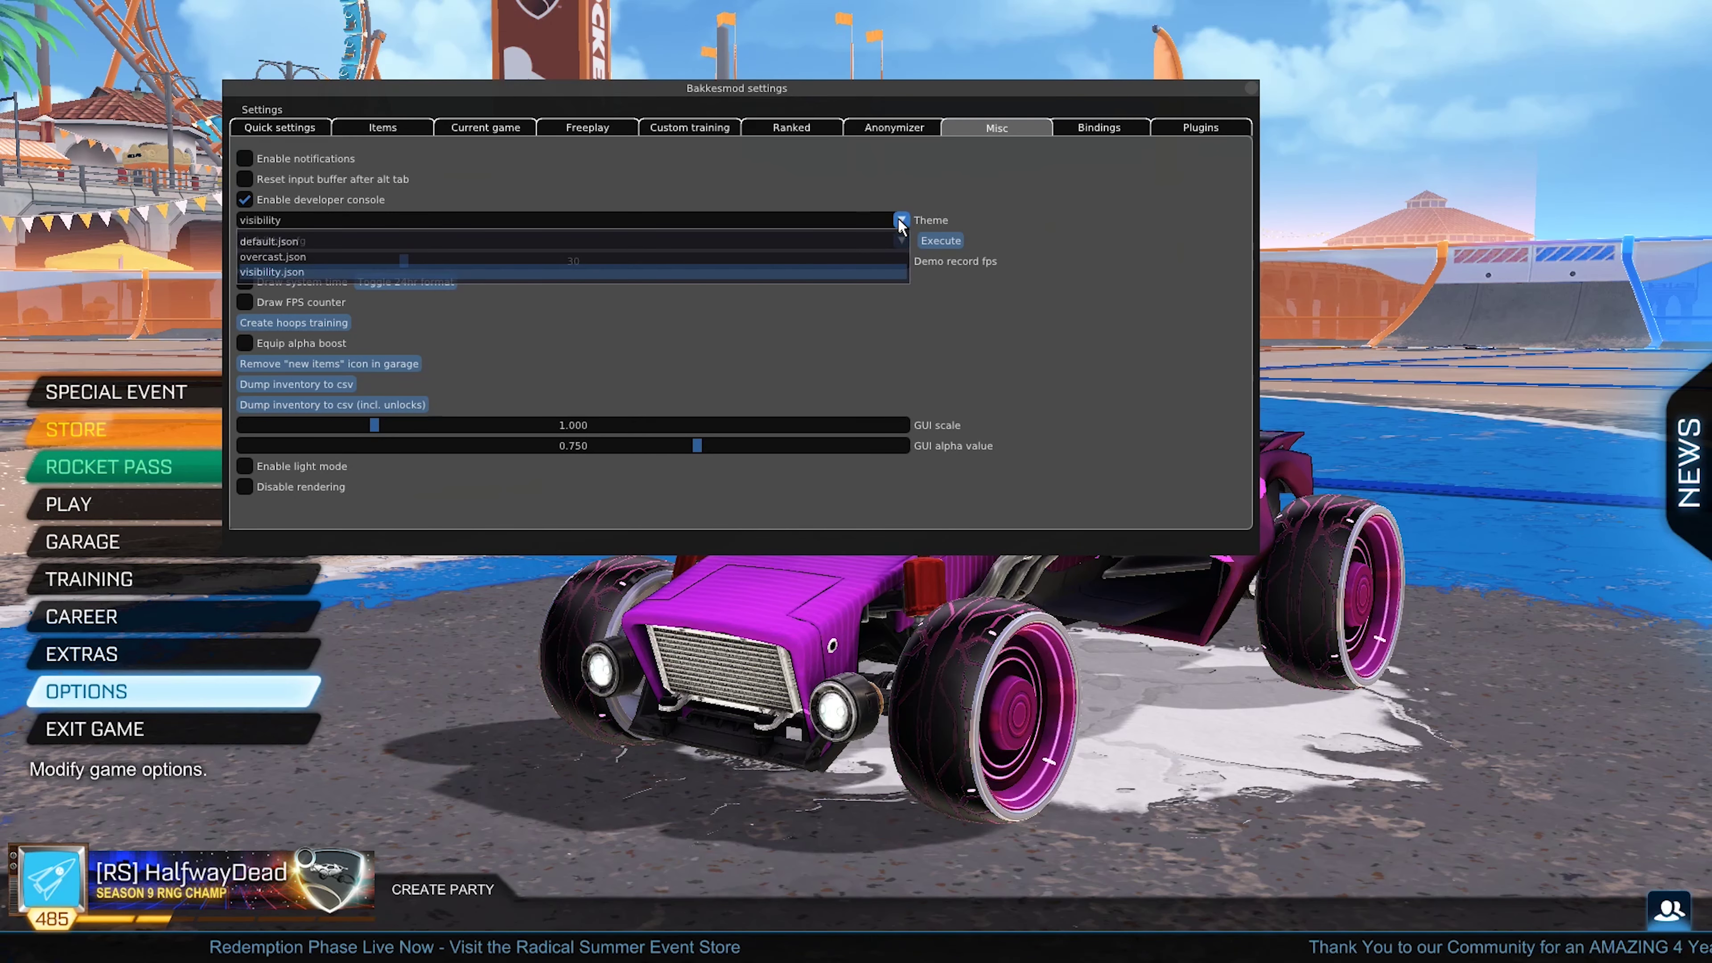
pyautogui.click(497, 241)
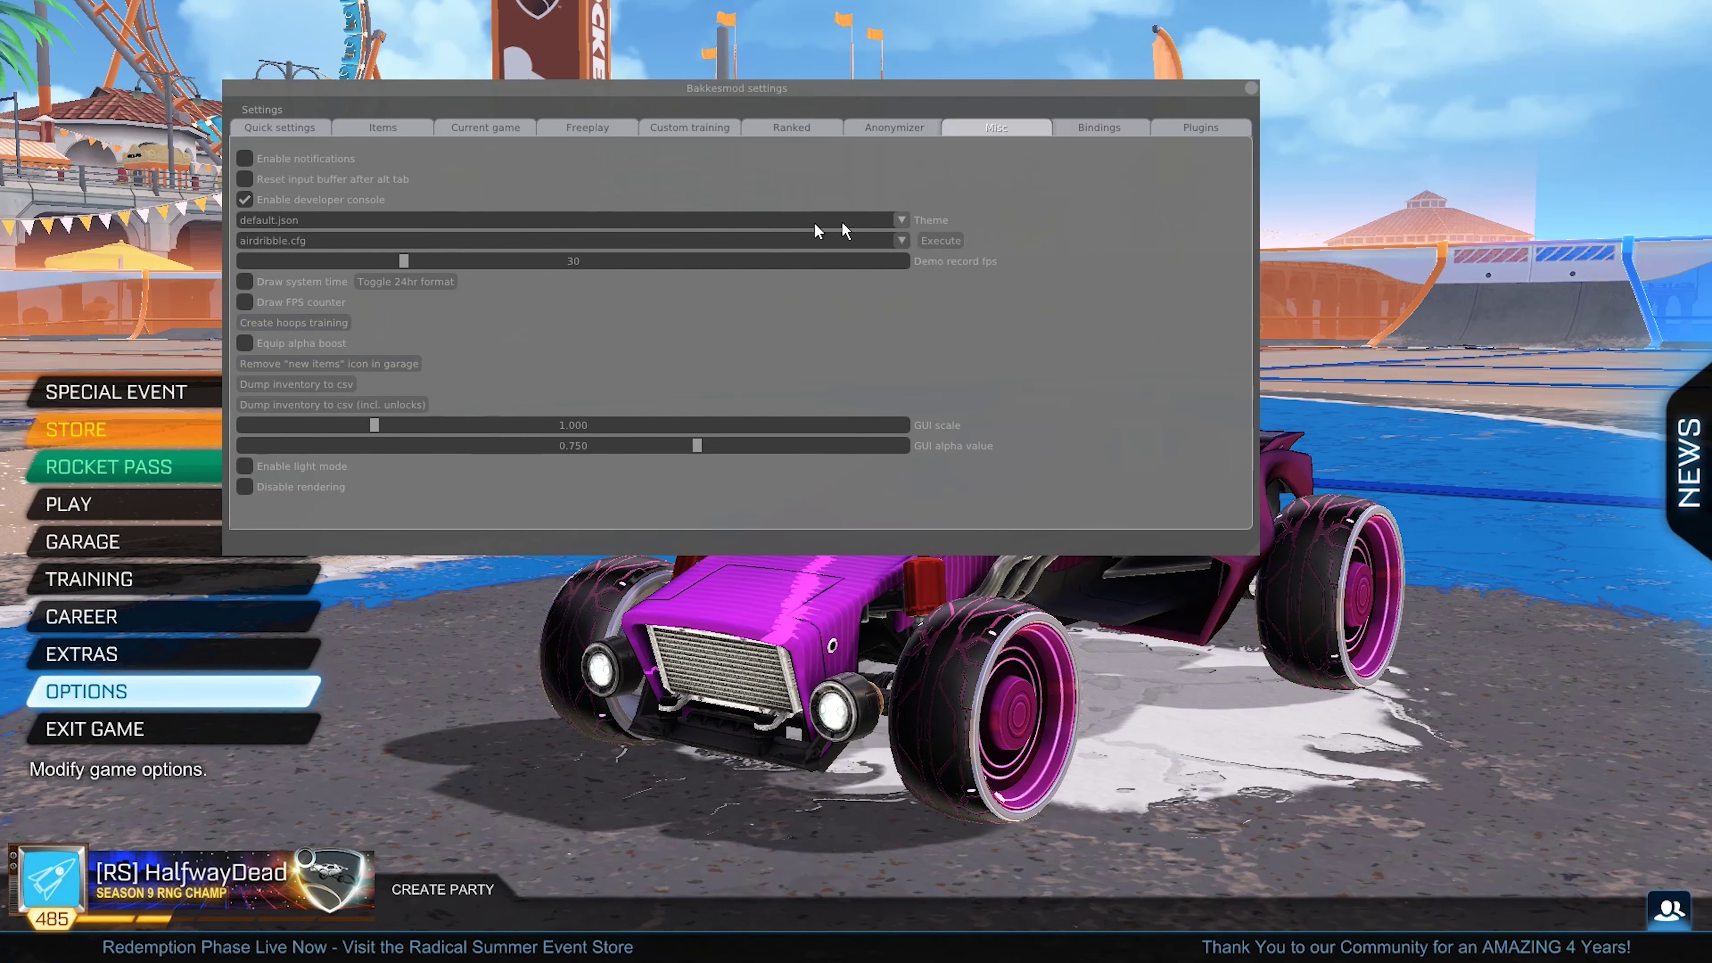
pyautogui.click(909, 218)
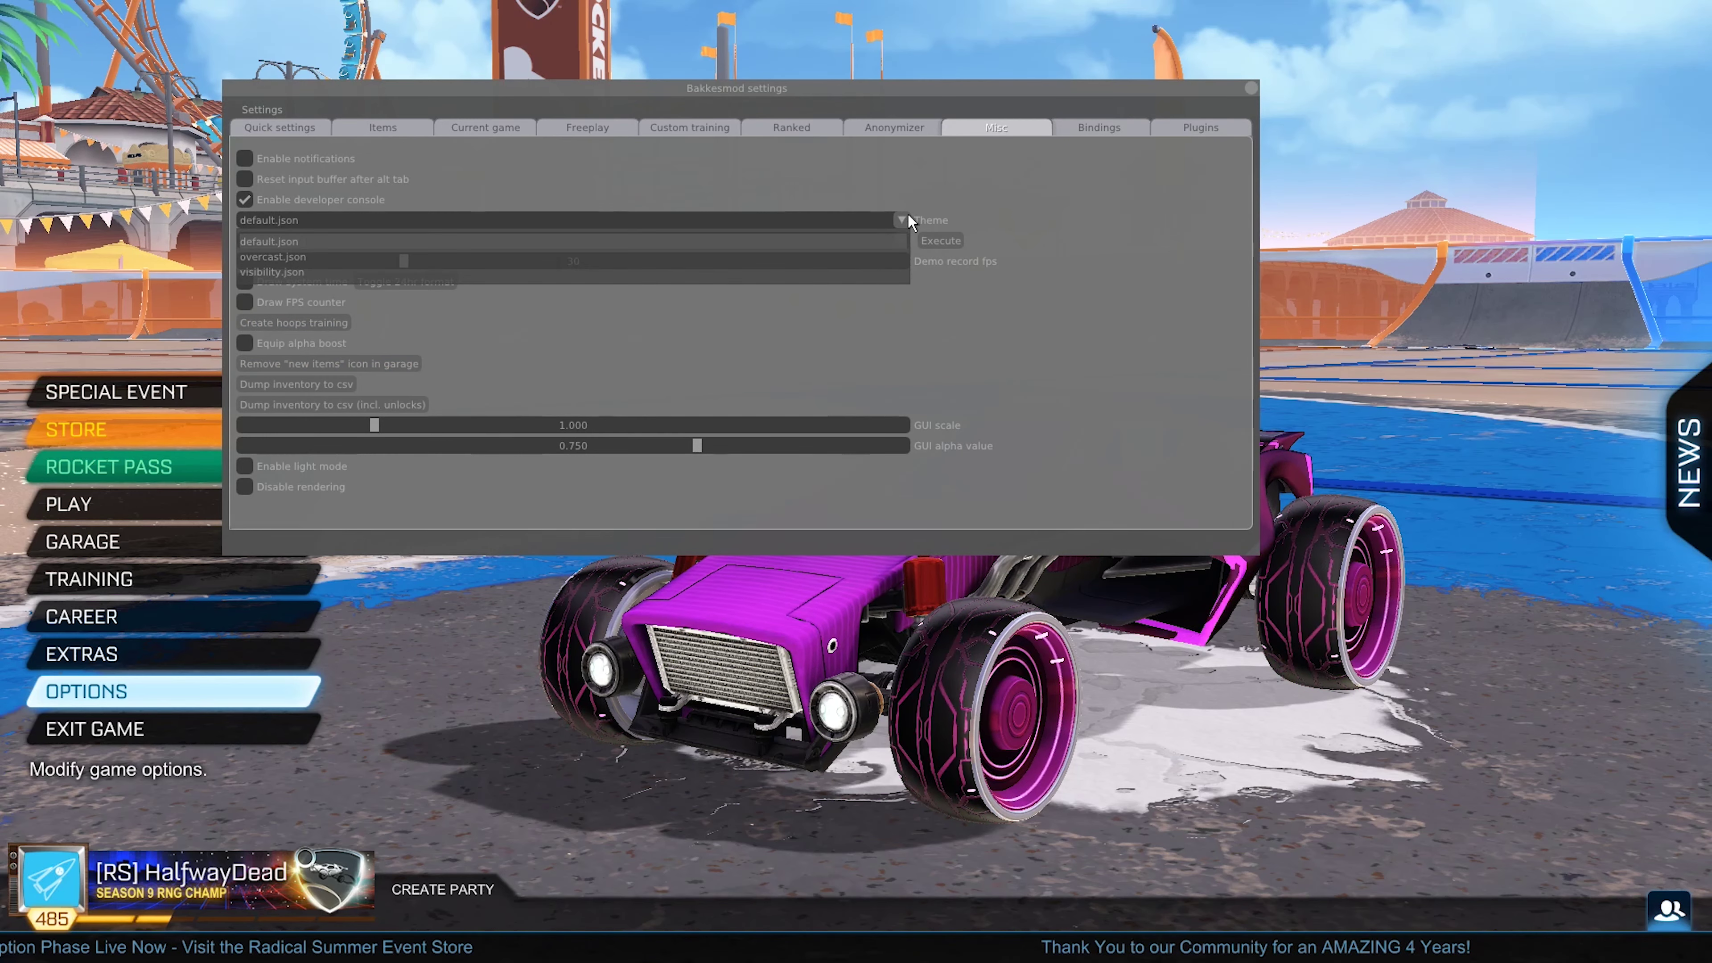
pyautogui.click(688, 258)
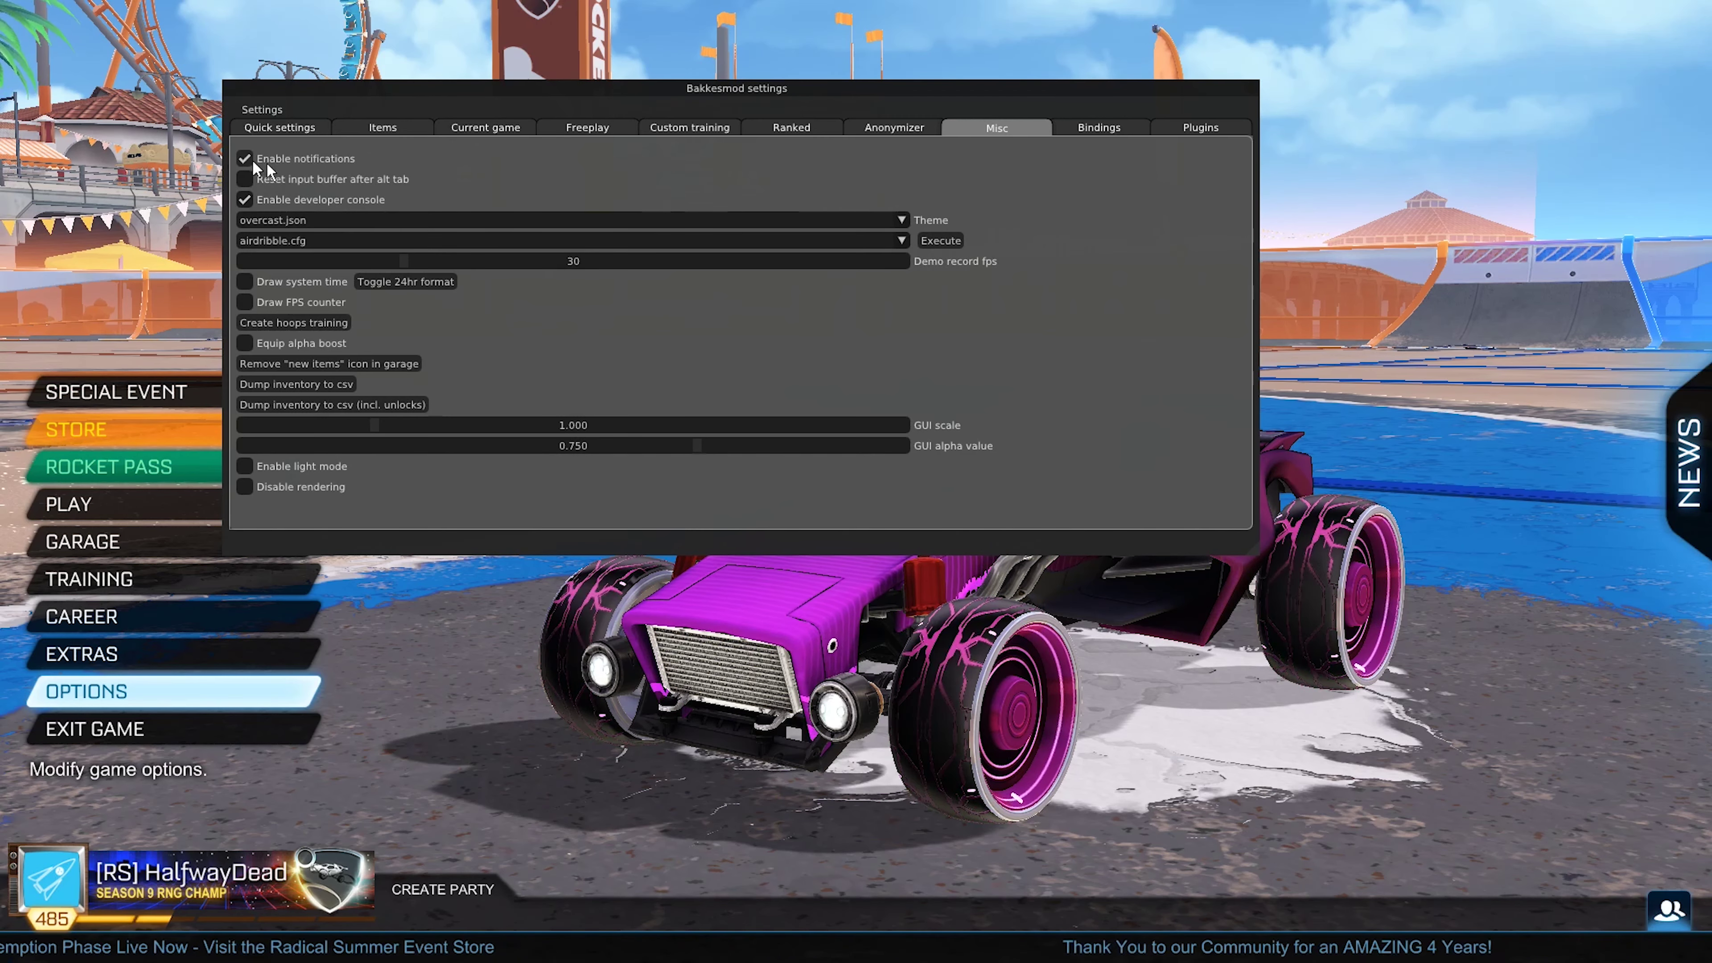
# Move the settings window slightly and enable the MMR notification at end of match in the ranked settings
pyautogui.moveTo(471, 88); pyautogui.dragTo(608, 115)
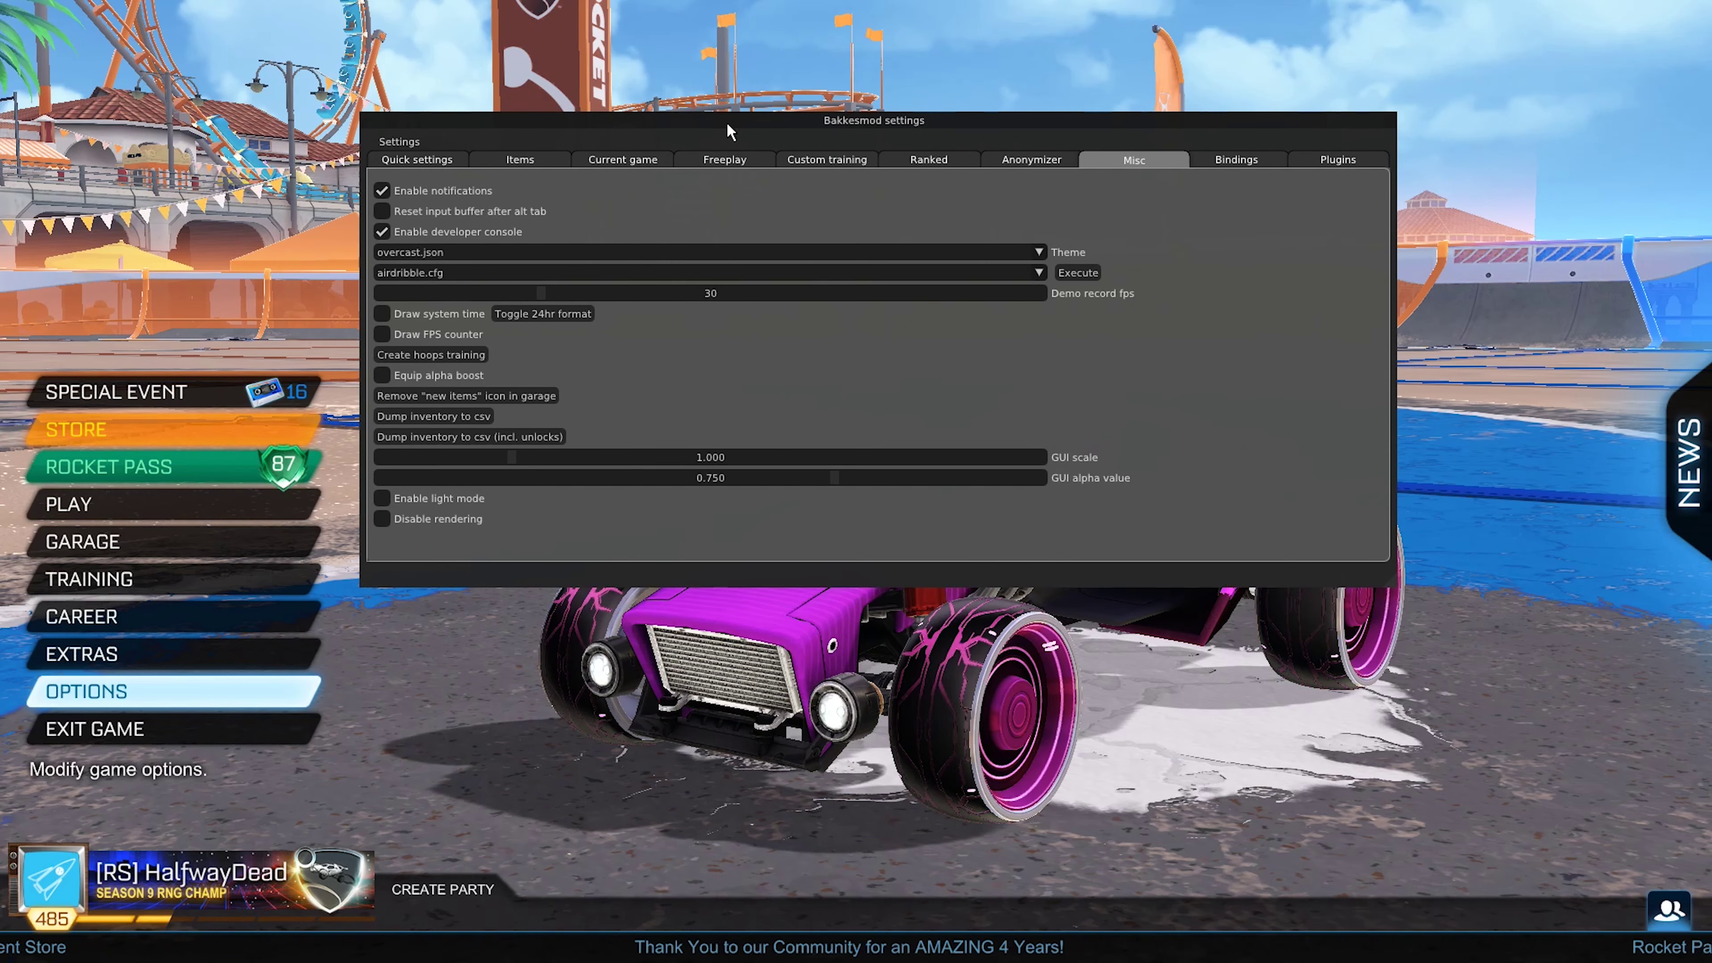
pyautogui.moveTo(726, 122); pyautogui.dragTo(791, 137)
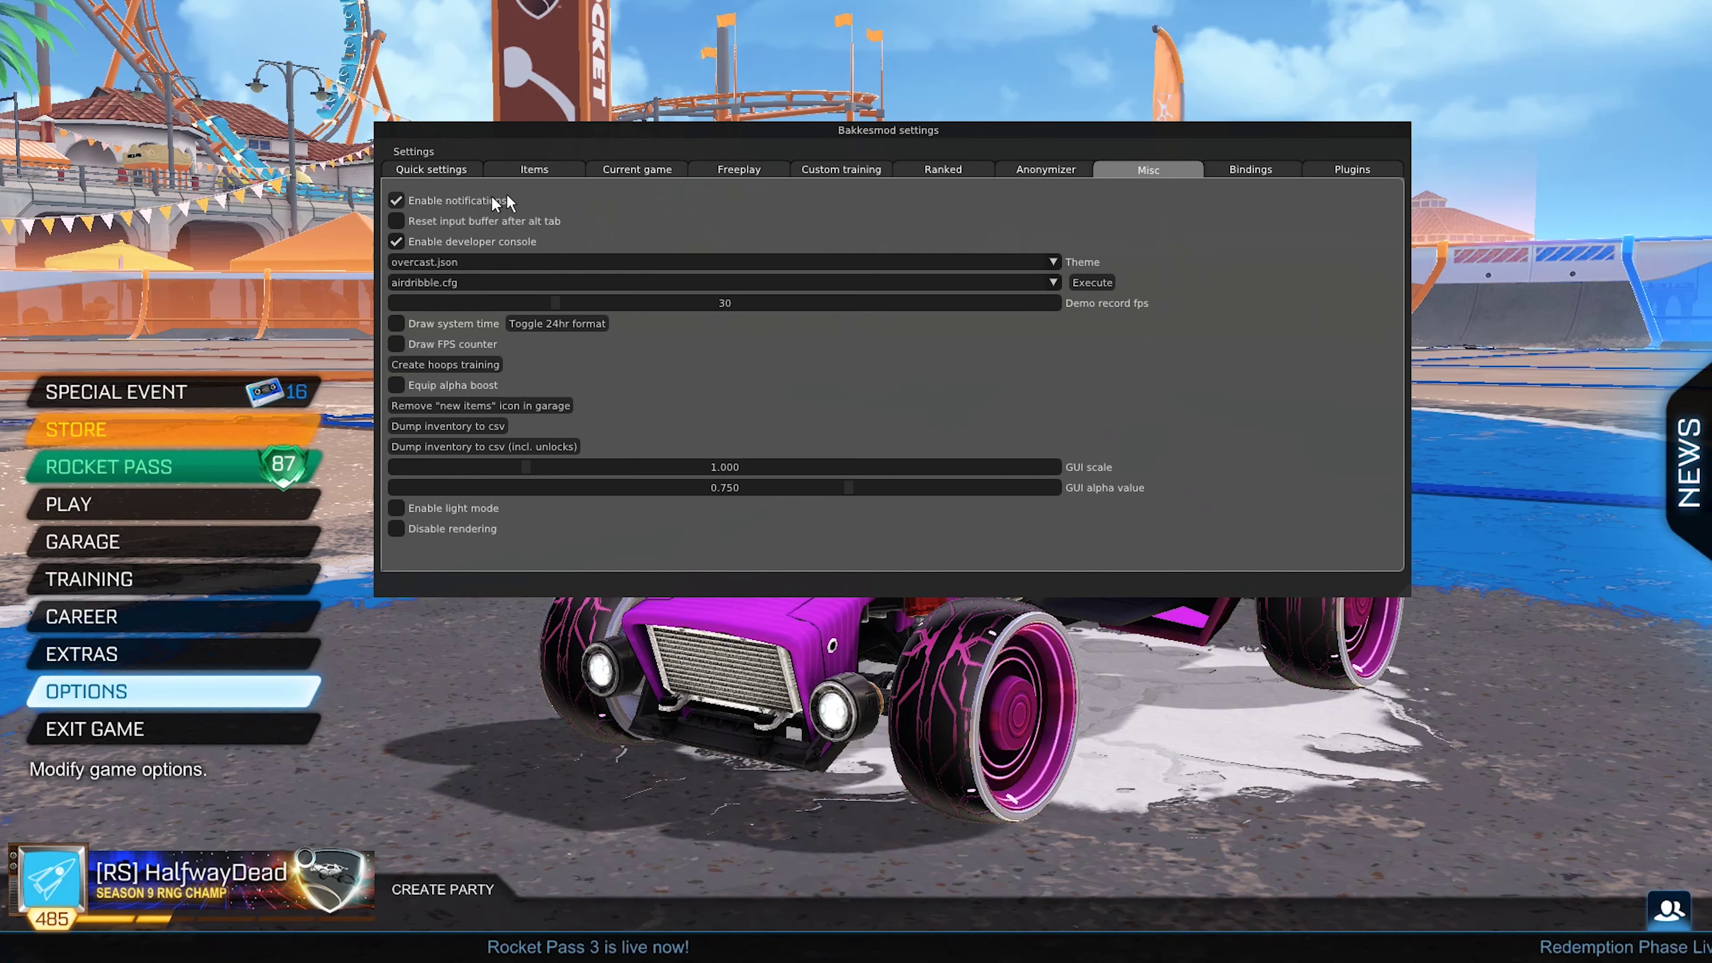
pyautogui.click(939, 172)
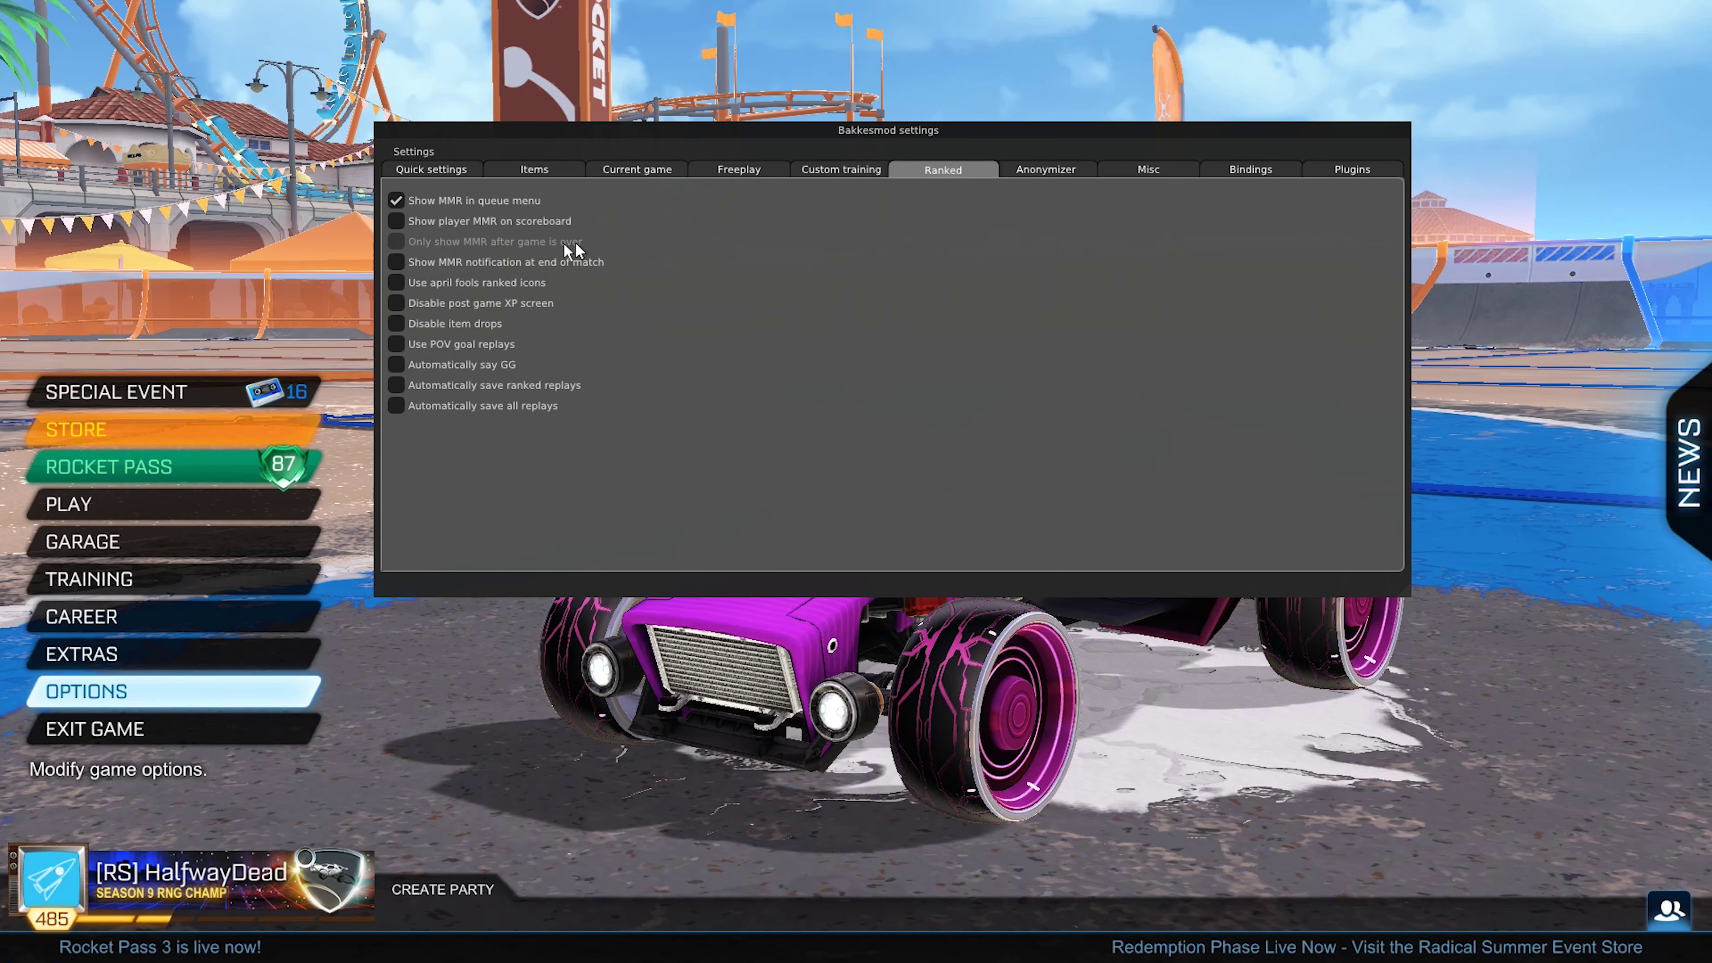
pyautogui.click(395, 262)
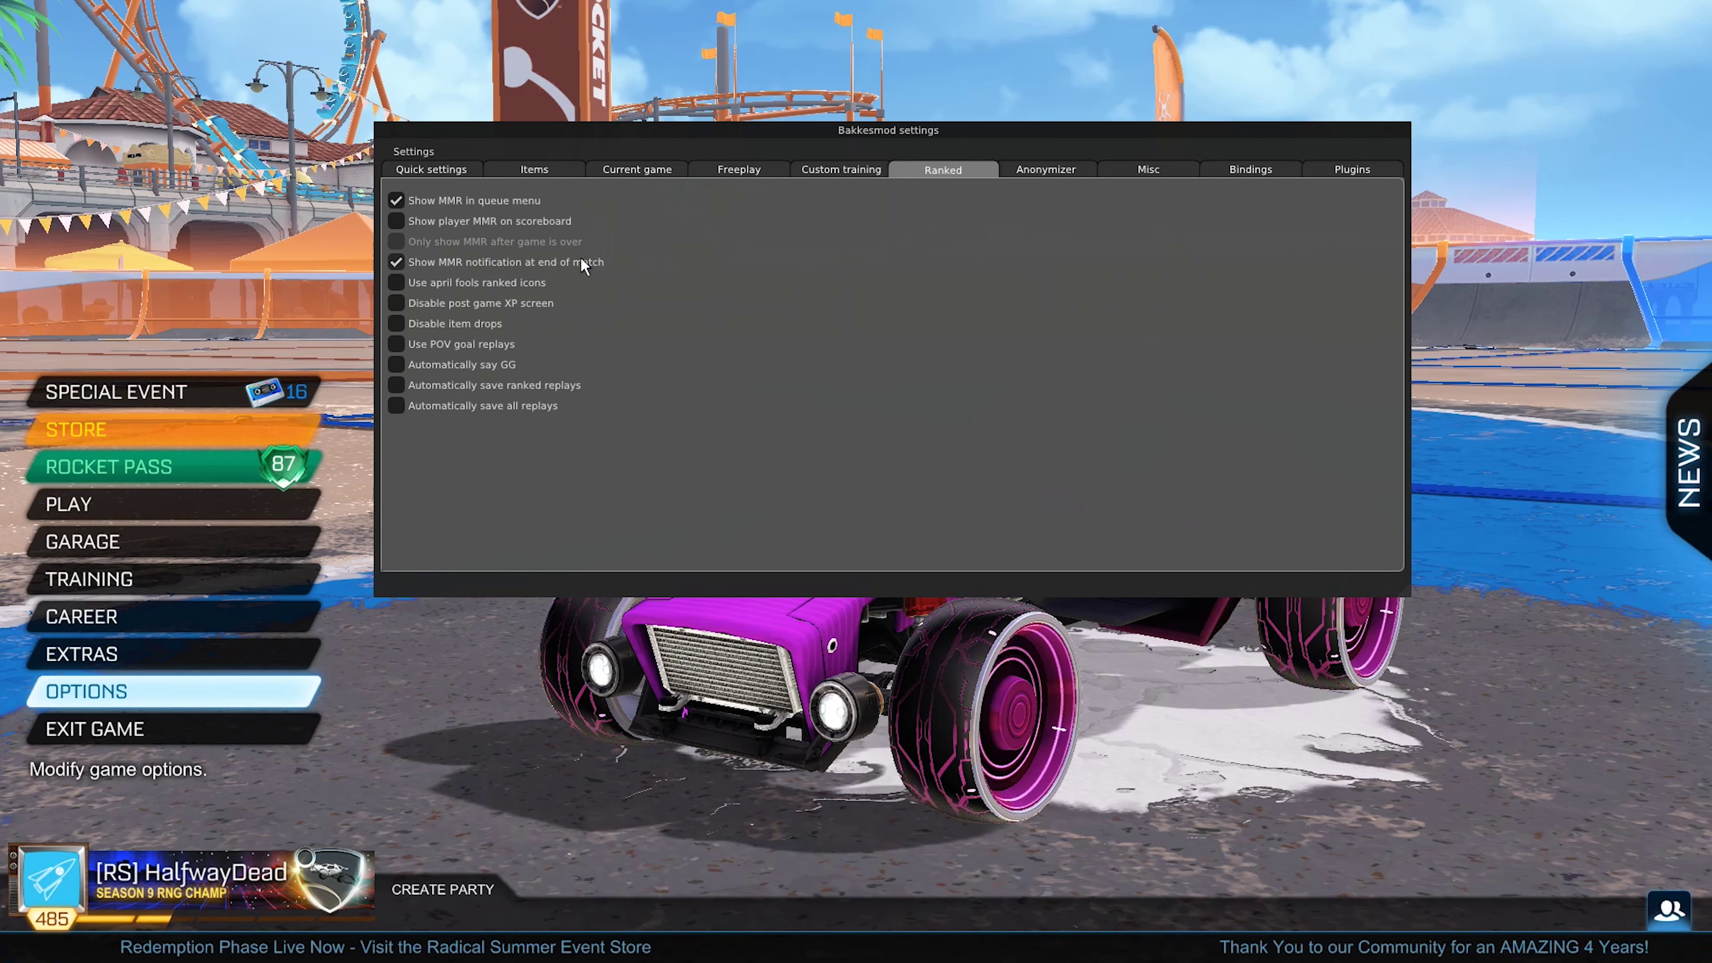
# Run toastme three times in the BakkesMod console to display sample notifications, and close the console
pyautogui.press('Escape')
pyautogui.press('F6')
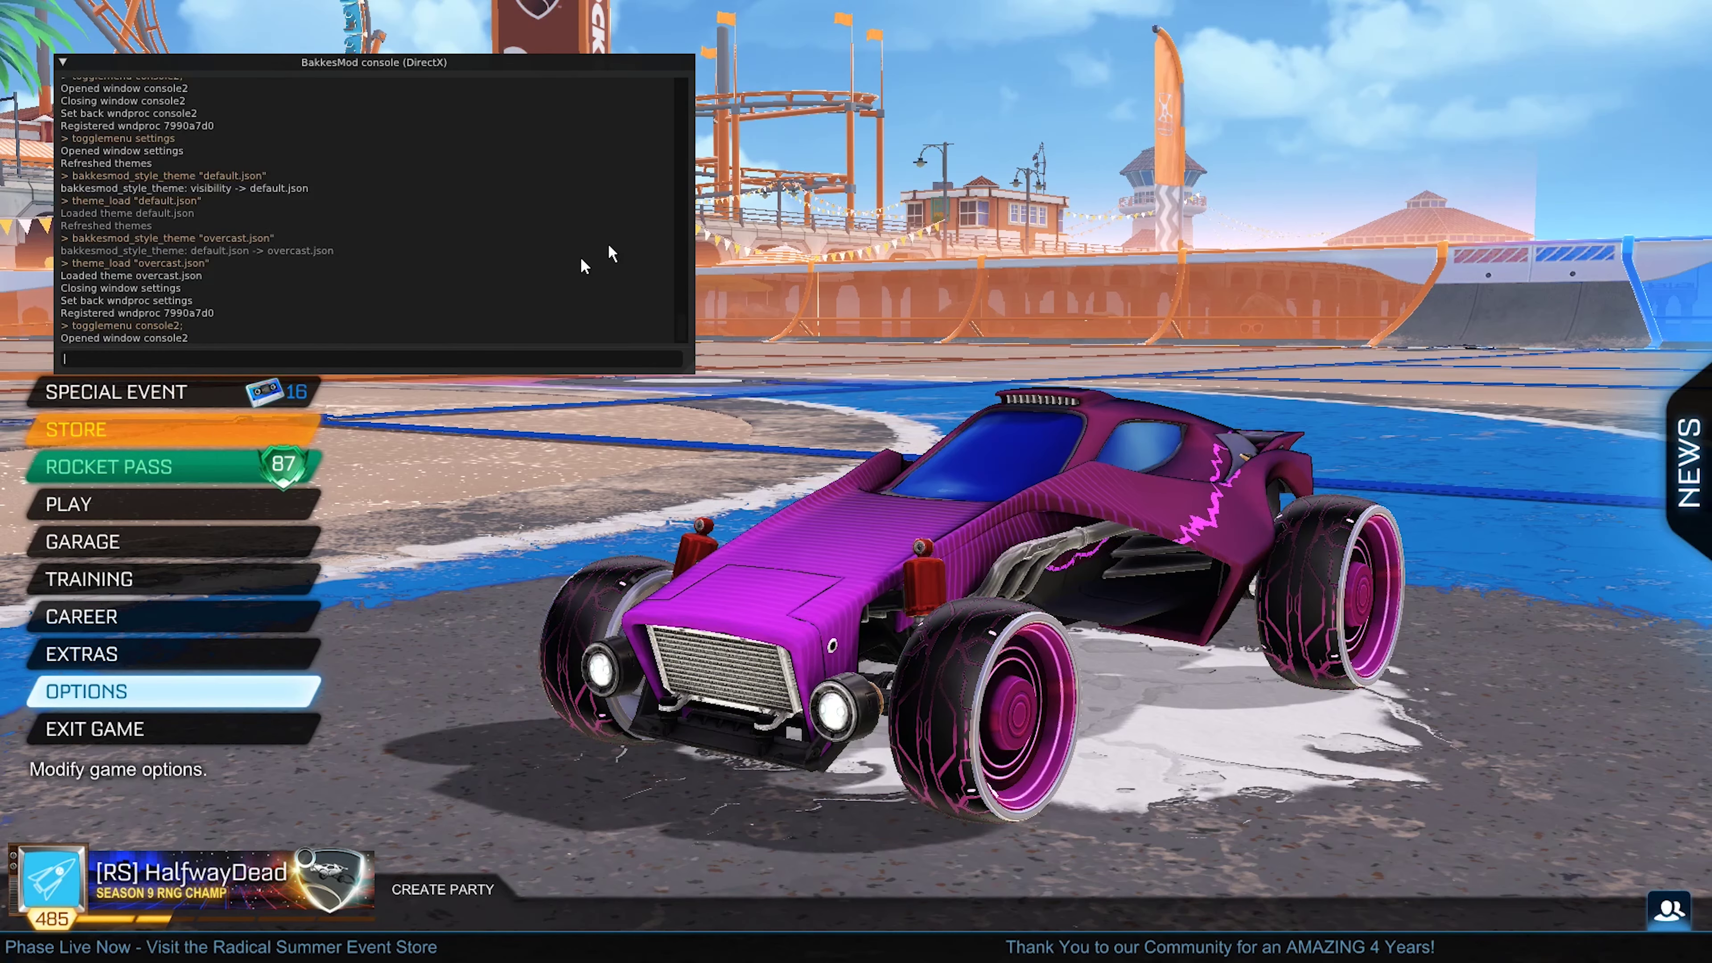
pyautogui.write('toast')
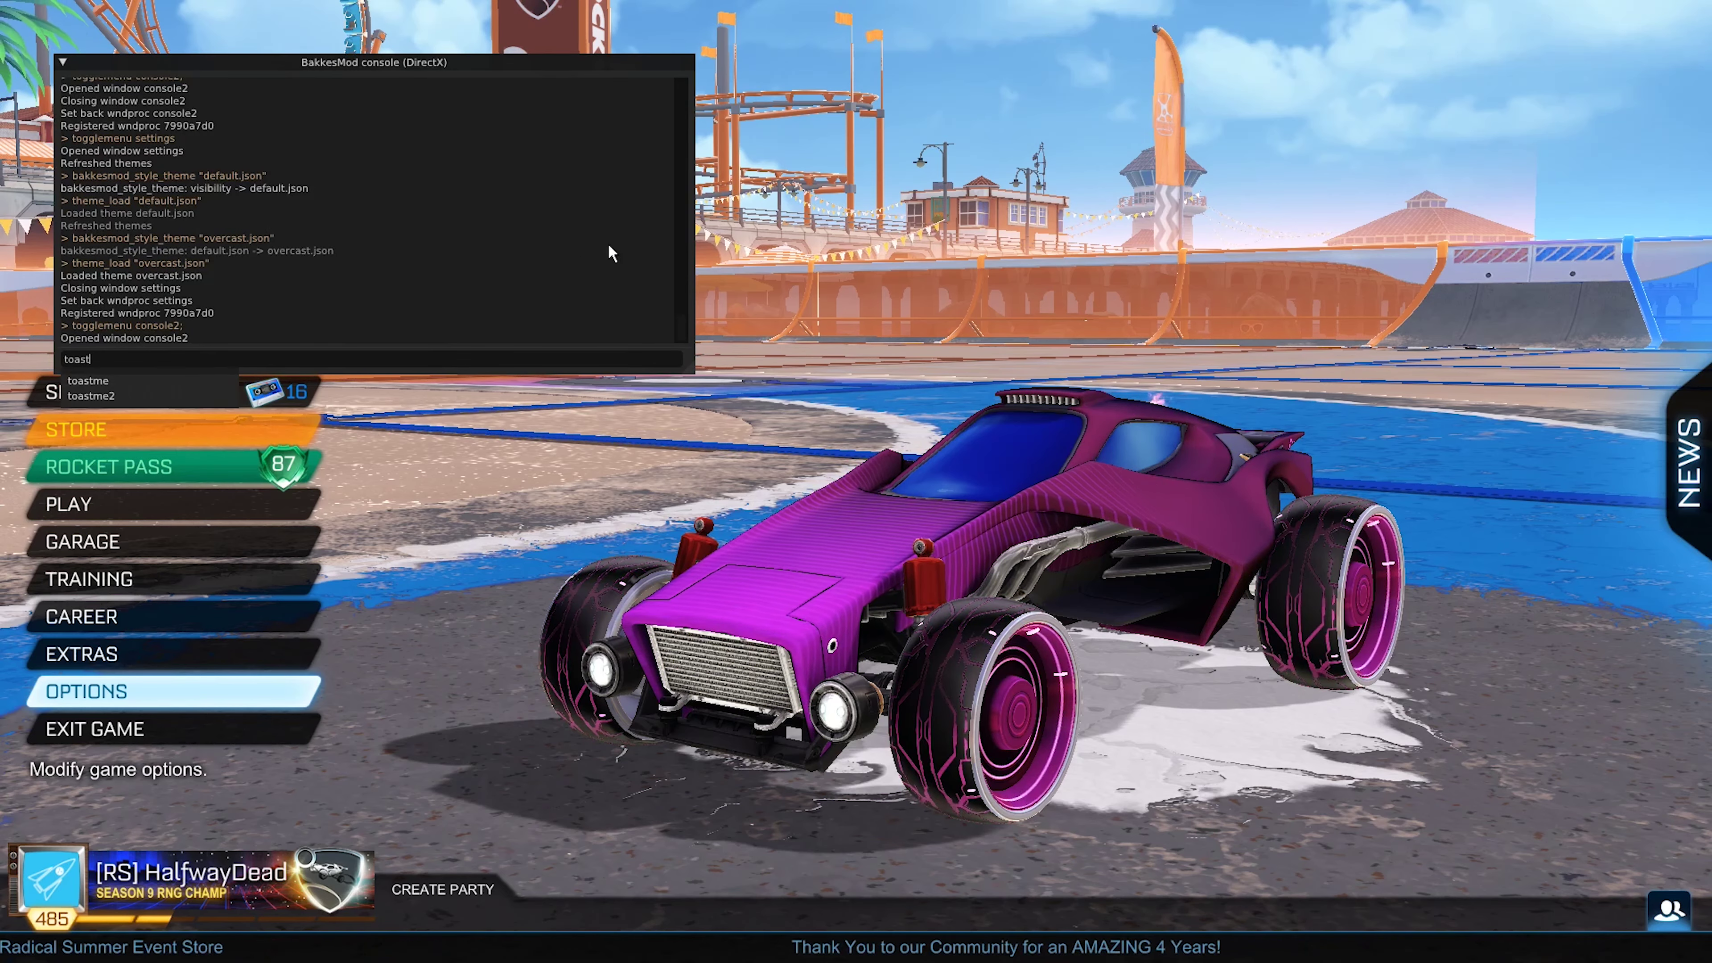
pyautogui.write('me')
pyautogui.press('Return')
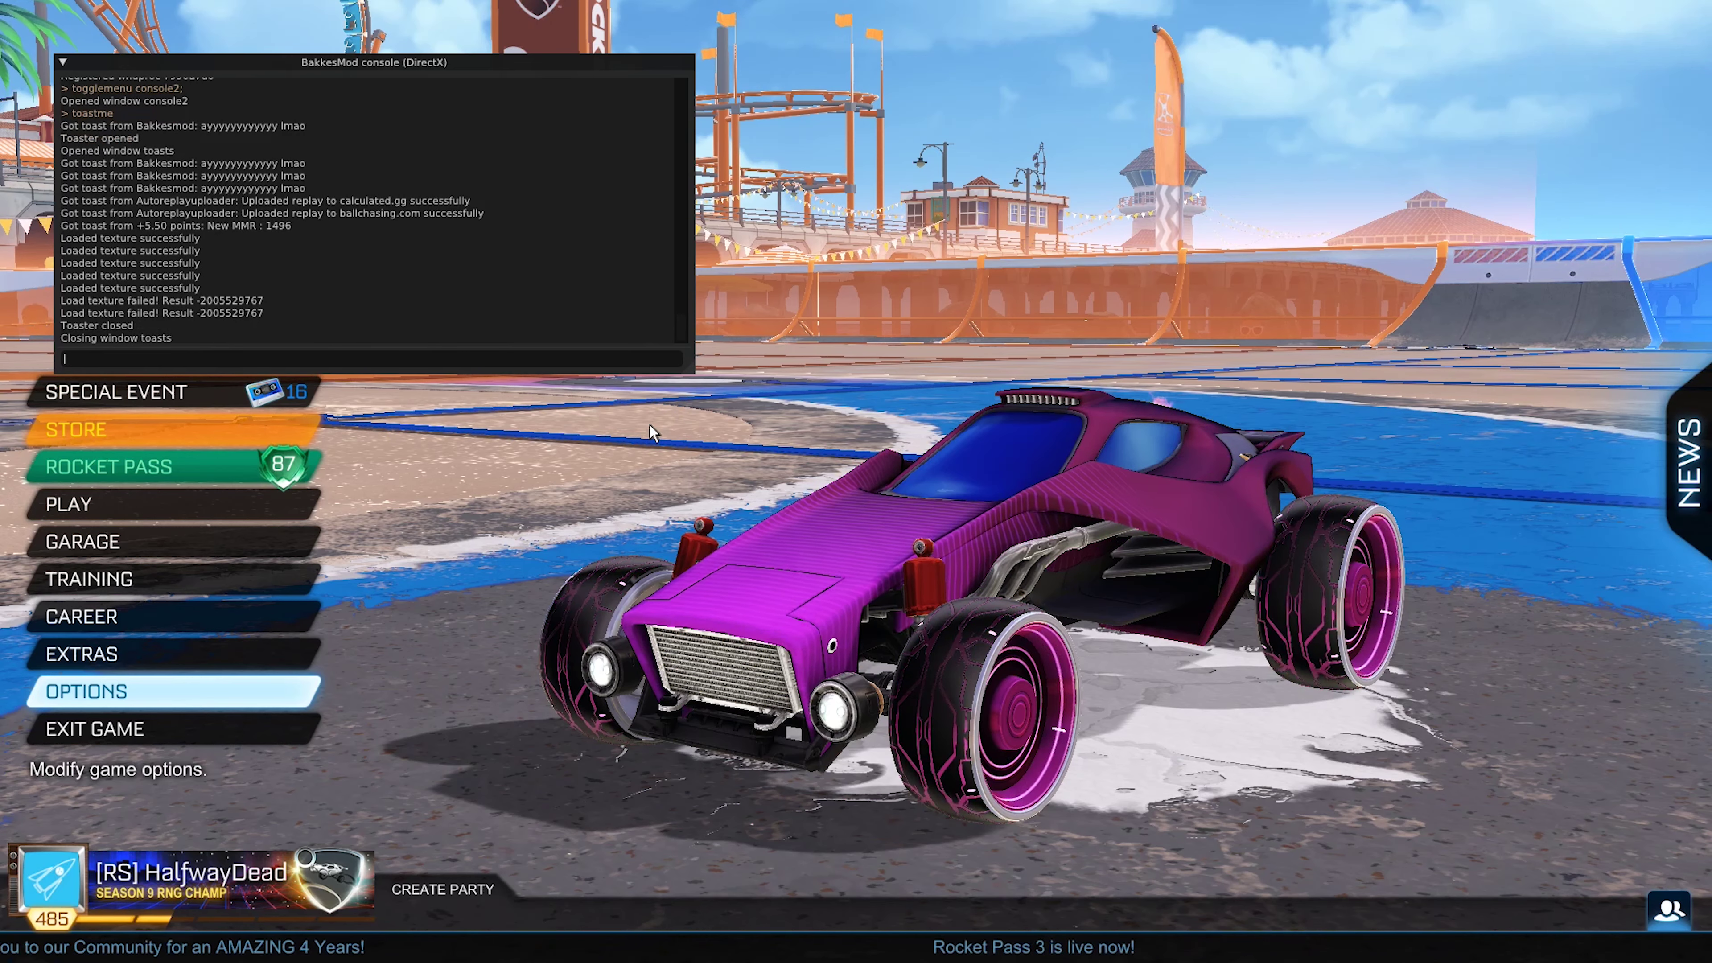
pyautogui.write('toastme')
pyautogui.press('Return')
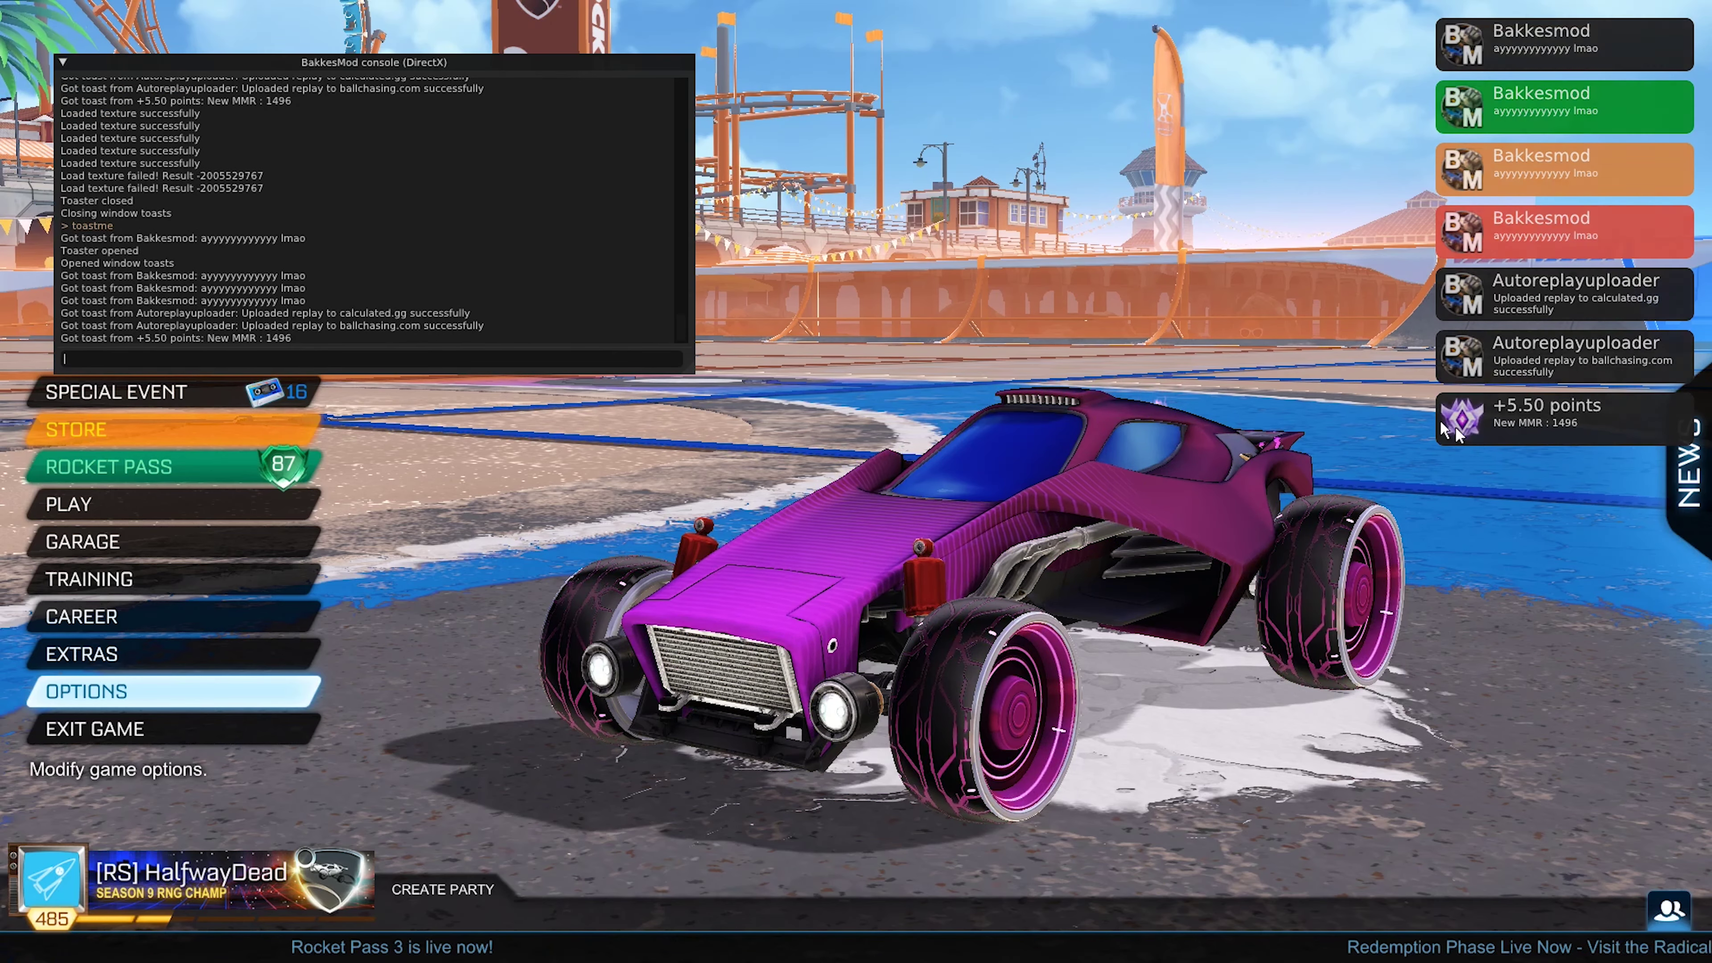
pyautogui.press('Up')
pyautogui.press('Return')
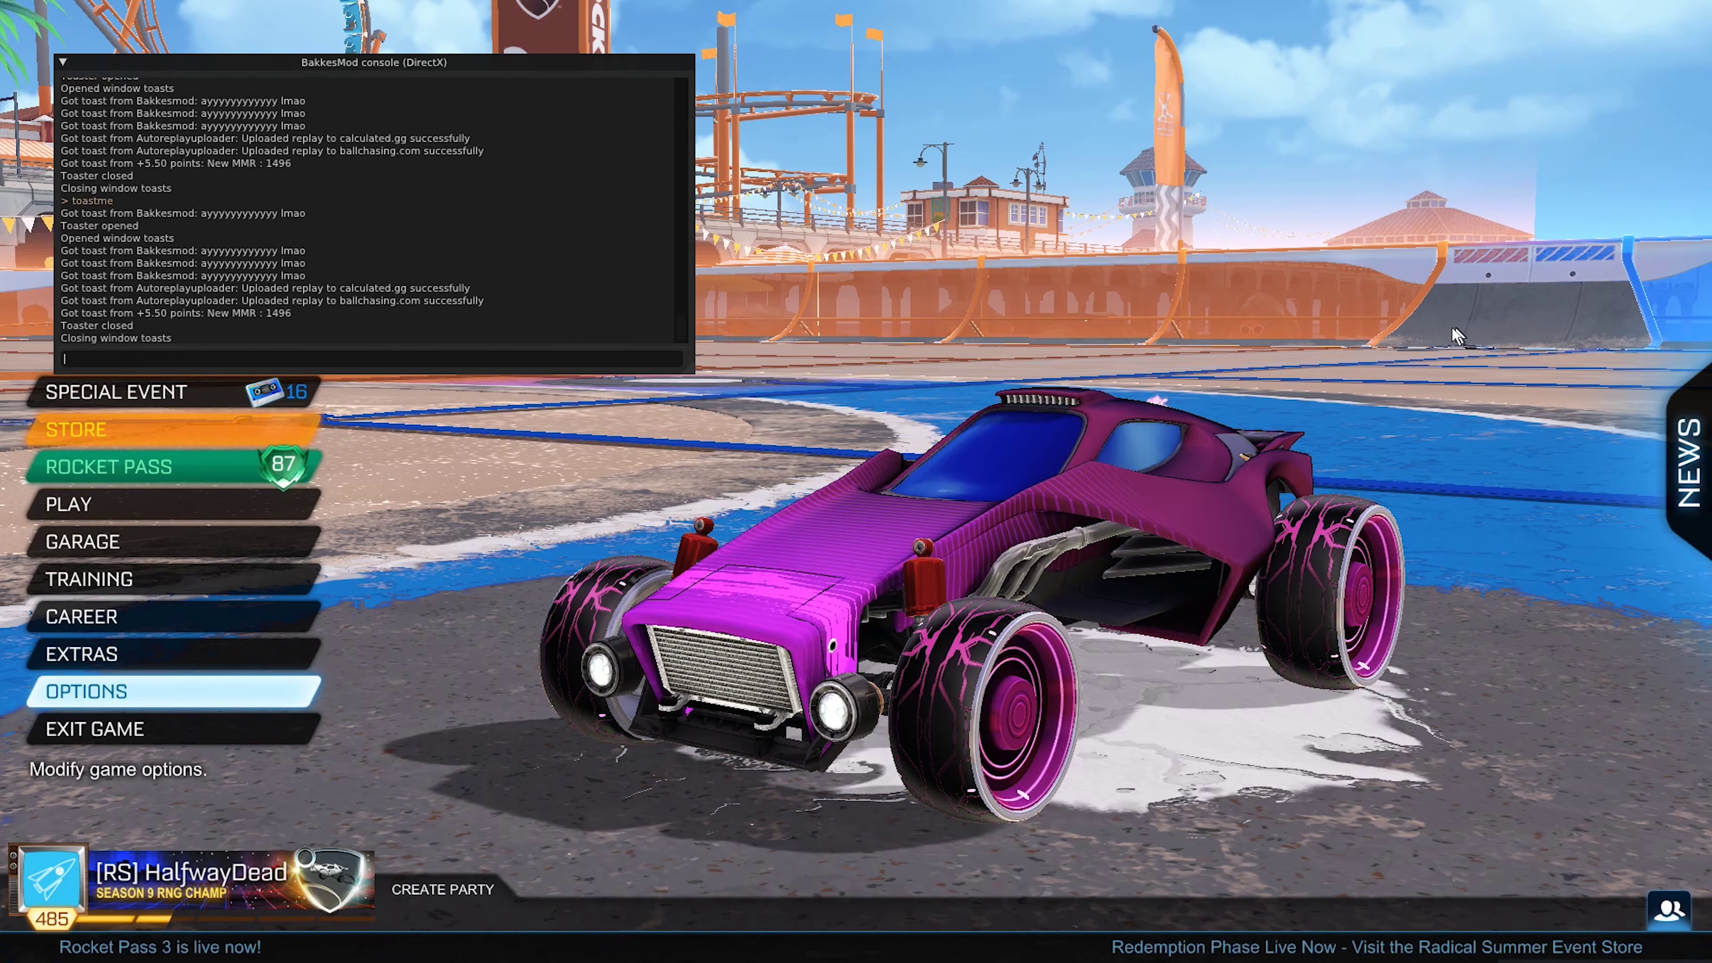
pyautogui.click(687, 61)
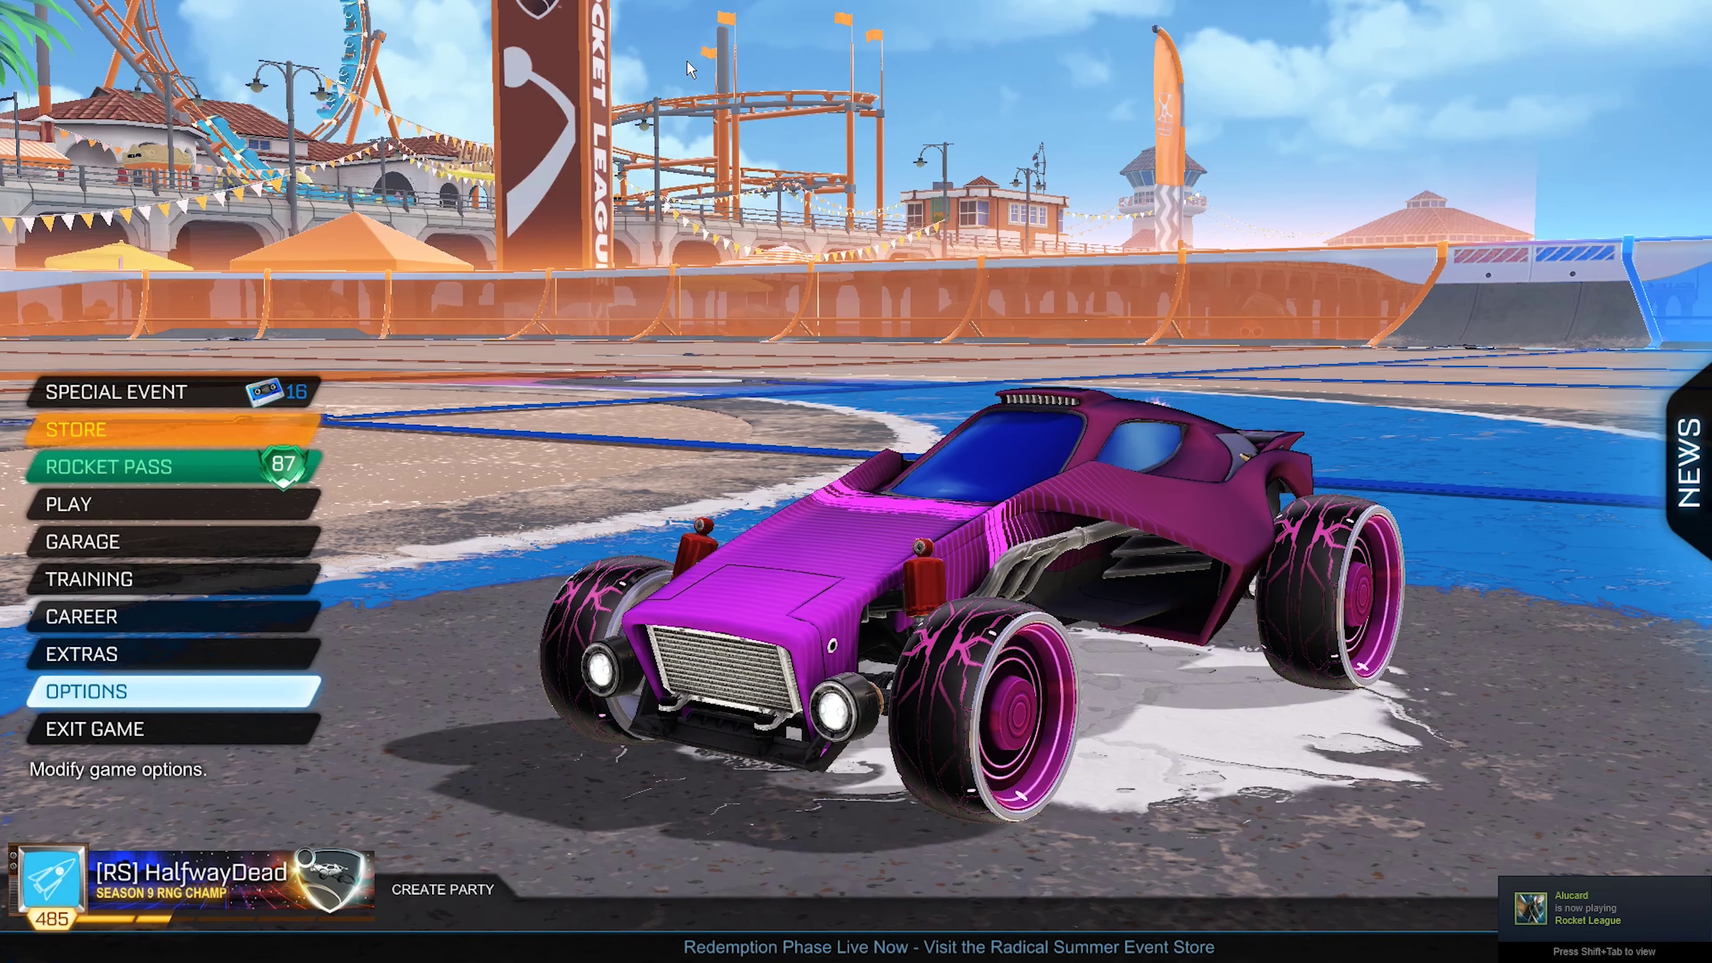
# In the ranked settings, show player MMR on the scoreboard and limit it to after the game is over
pyautogui.press('F2')
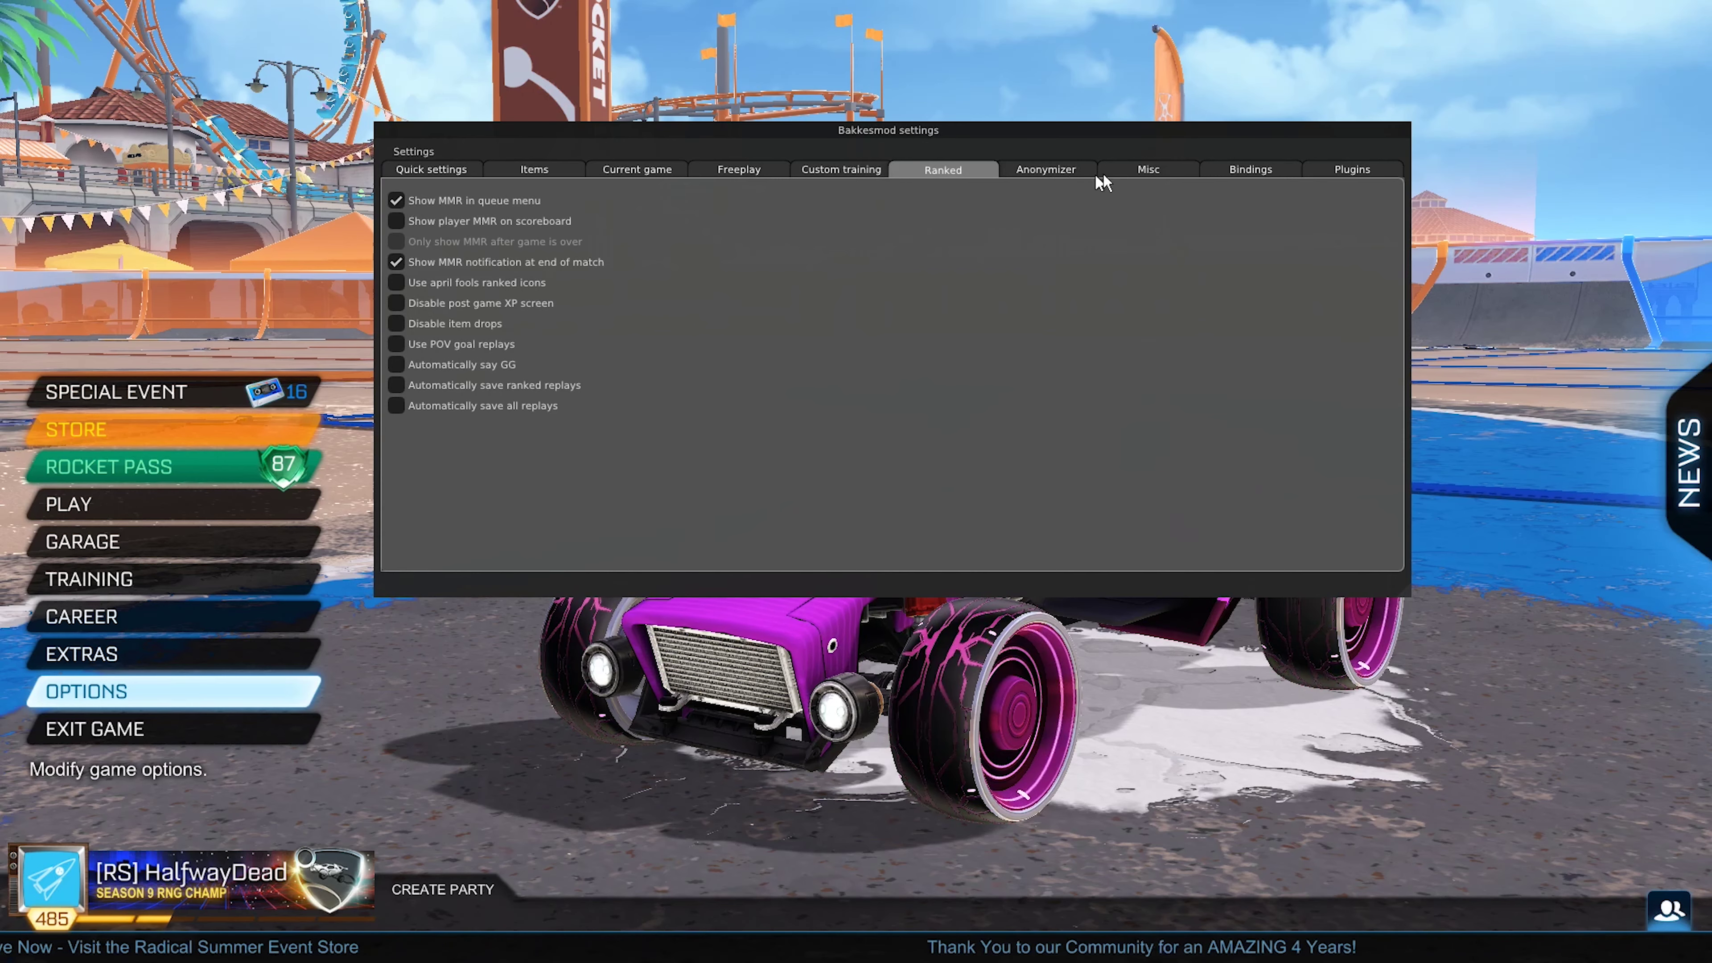
pyautogui.click(1161, 170)
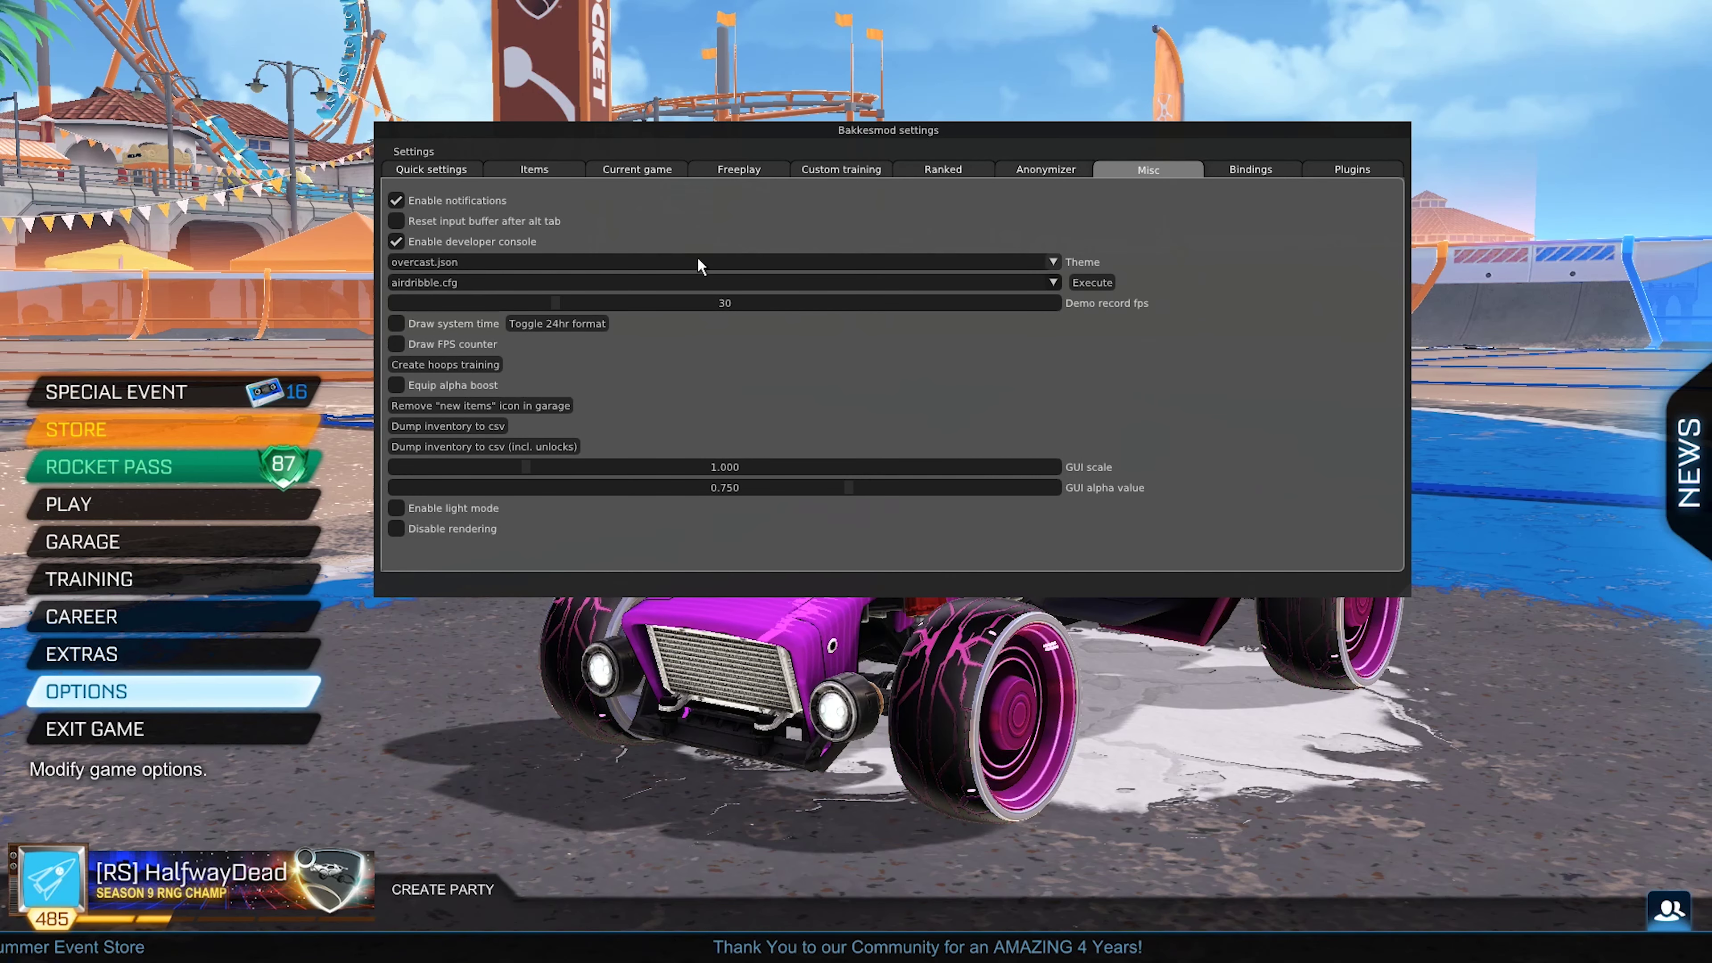
pyautogui.click(943, 169)
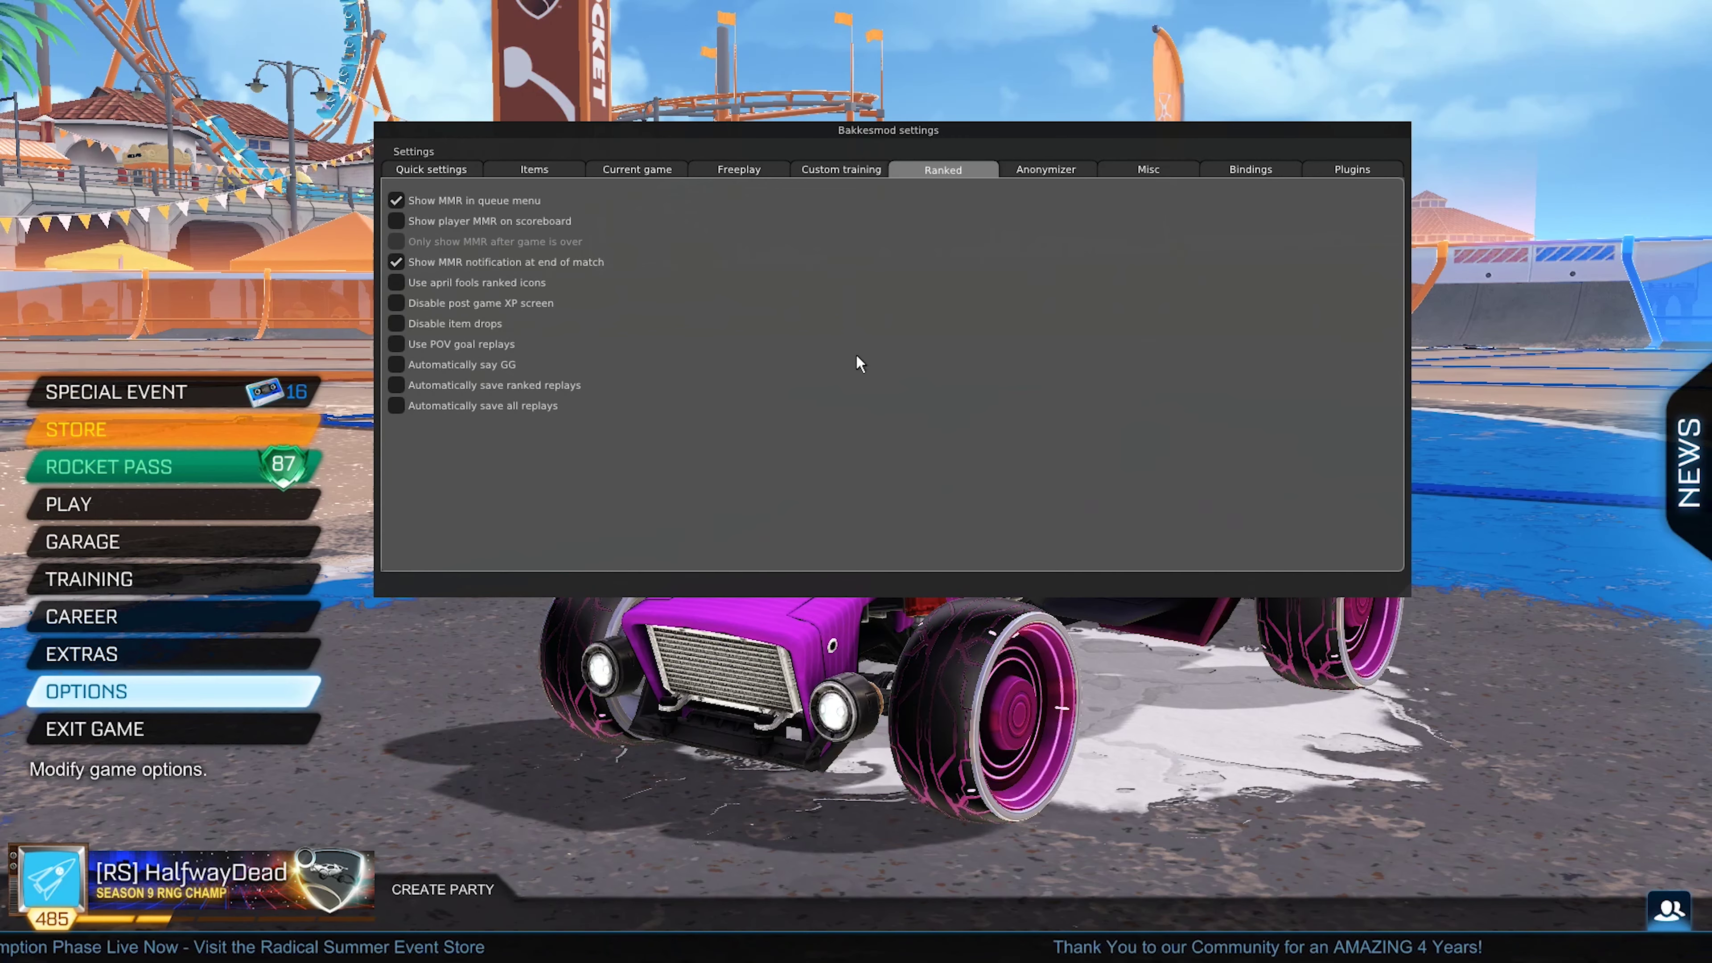
pyautogui.click(396, 222)
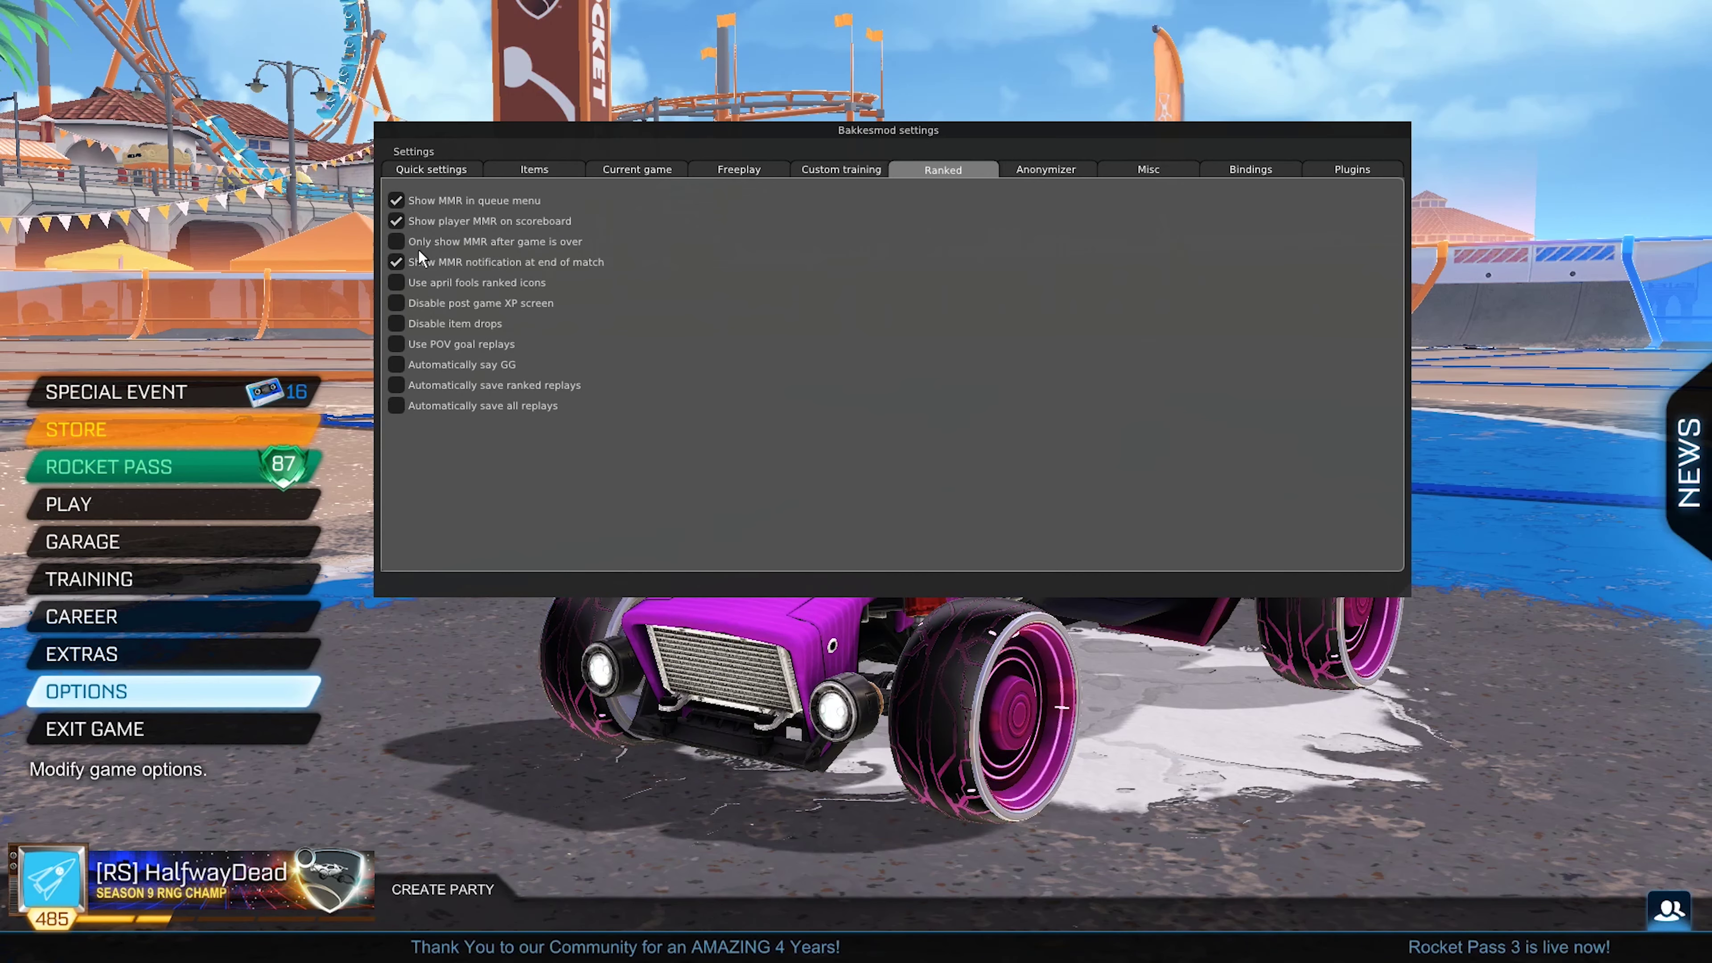
pyautogui.click(397, 241)
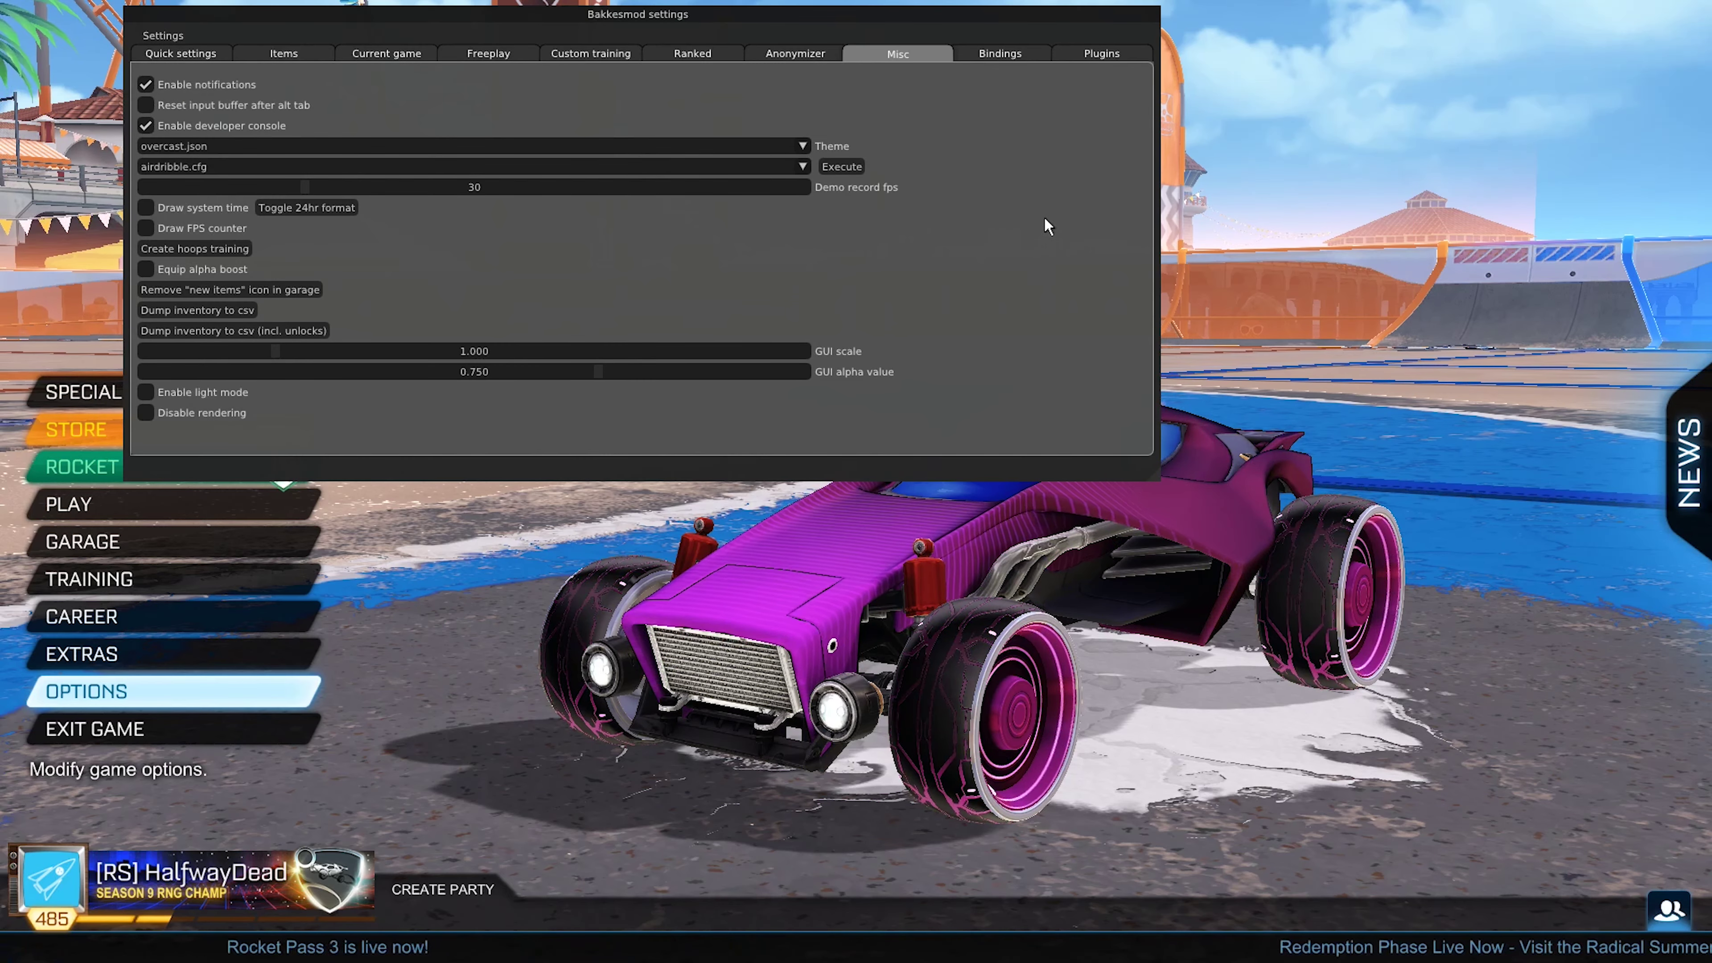
# In the custom training settings, replace the freeplay map option with a random map and close the settings
pyautogui.click(298, 55)
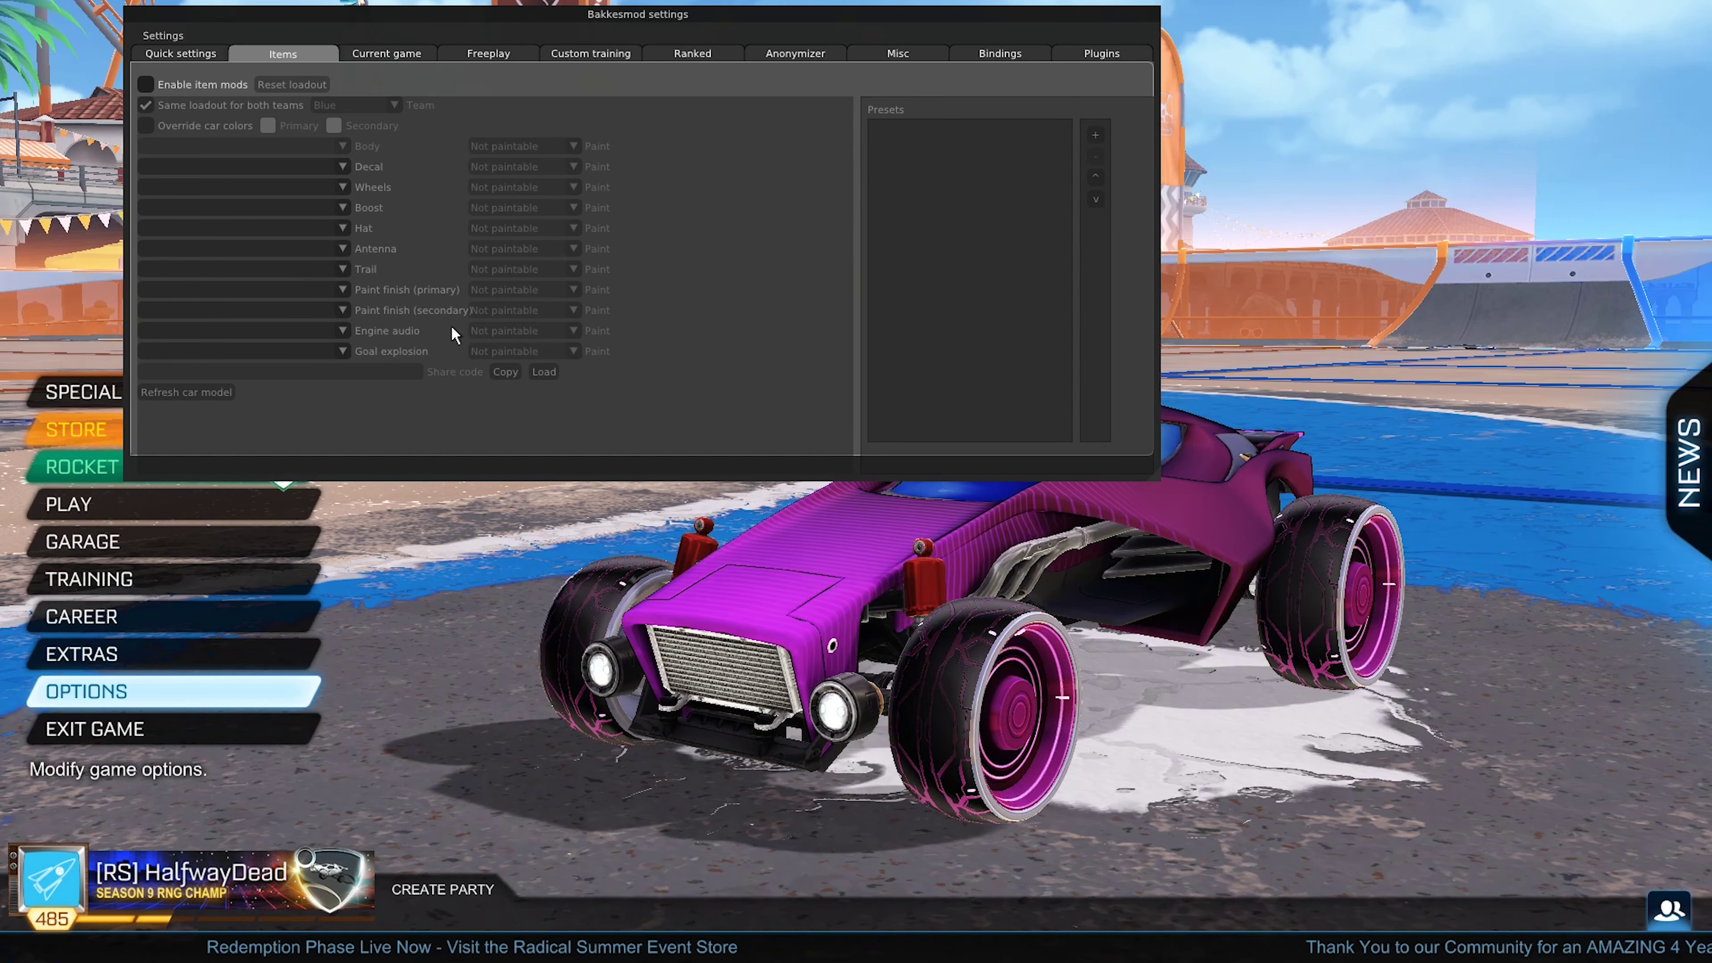
pyautogui.click(565, 56)
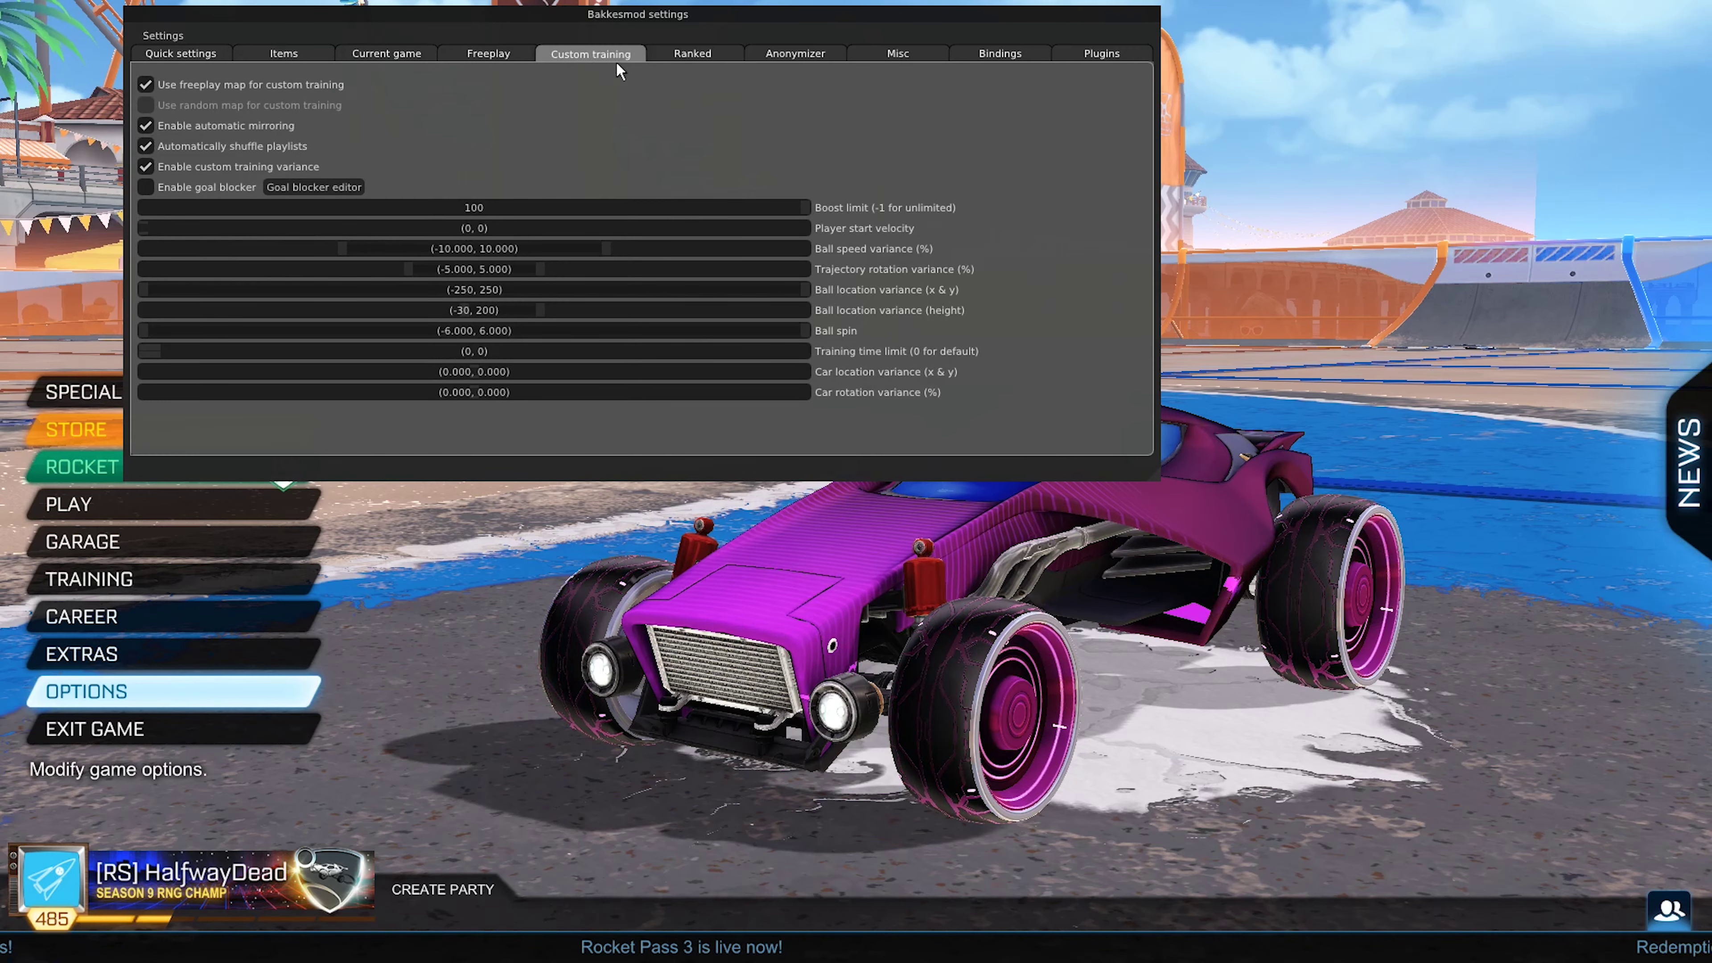
pyautogui.click(146, 85)
pyautogui.click(146, 106)
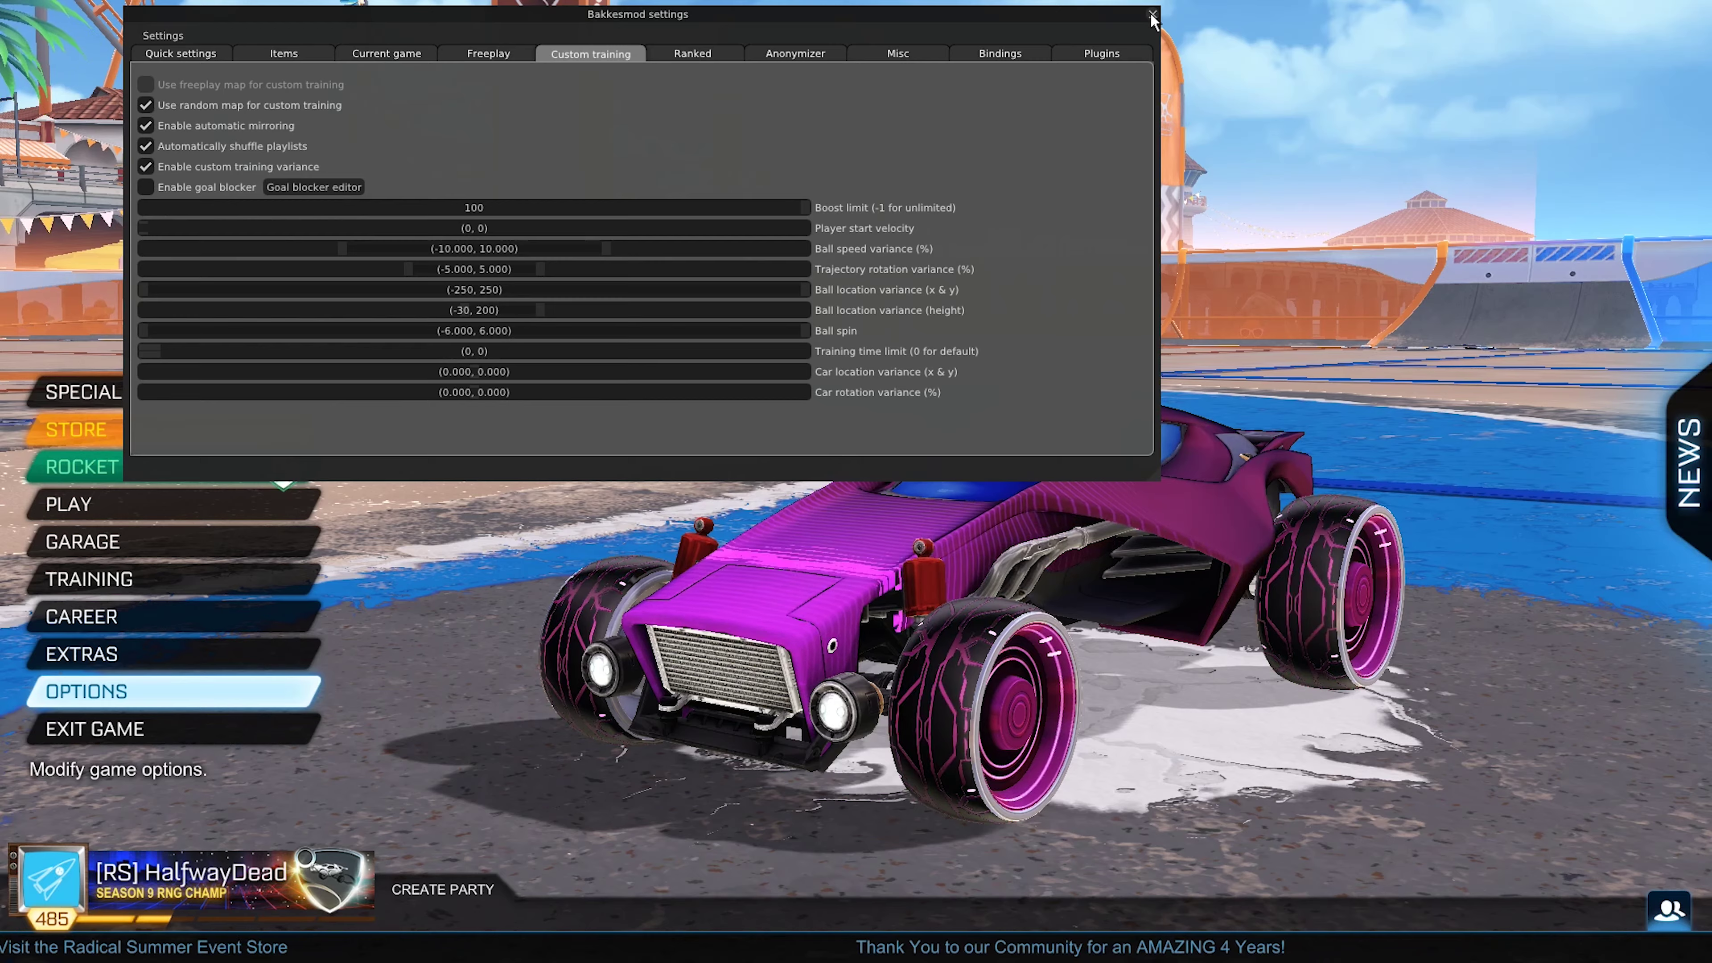
pyautogui.click(1153, 15)
# Browse the arenas offered for free play training and close the arena selection without accepting one
pyautogui.click(89, 578)
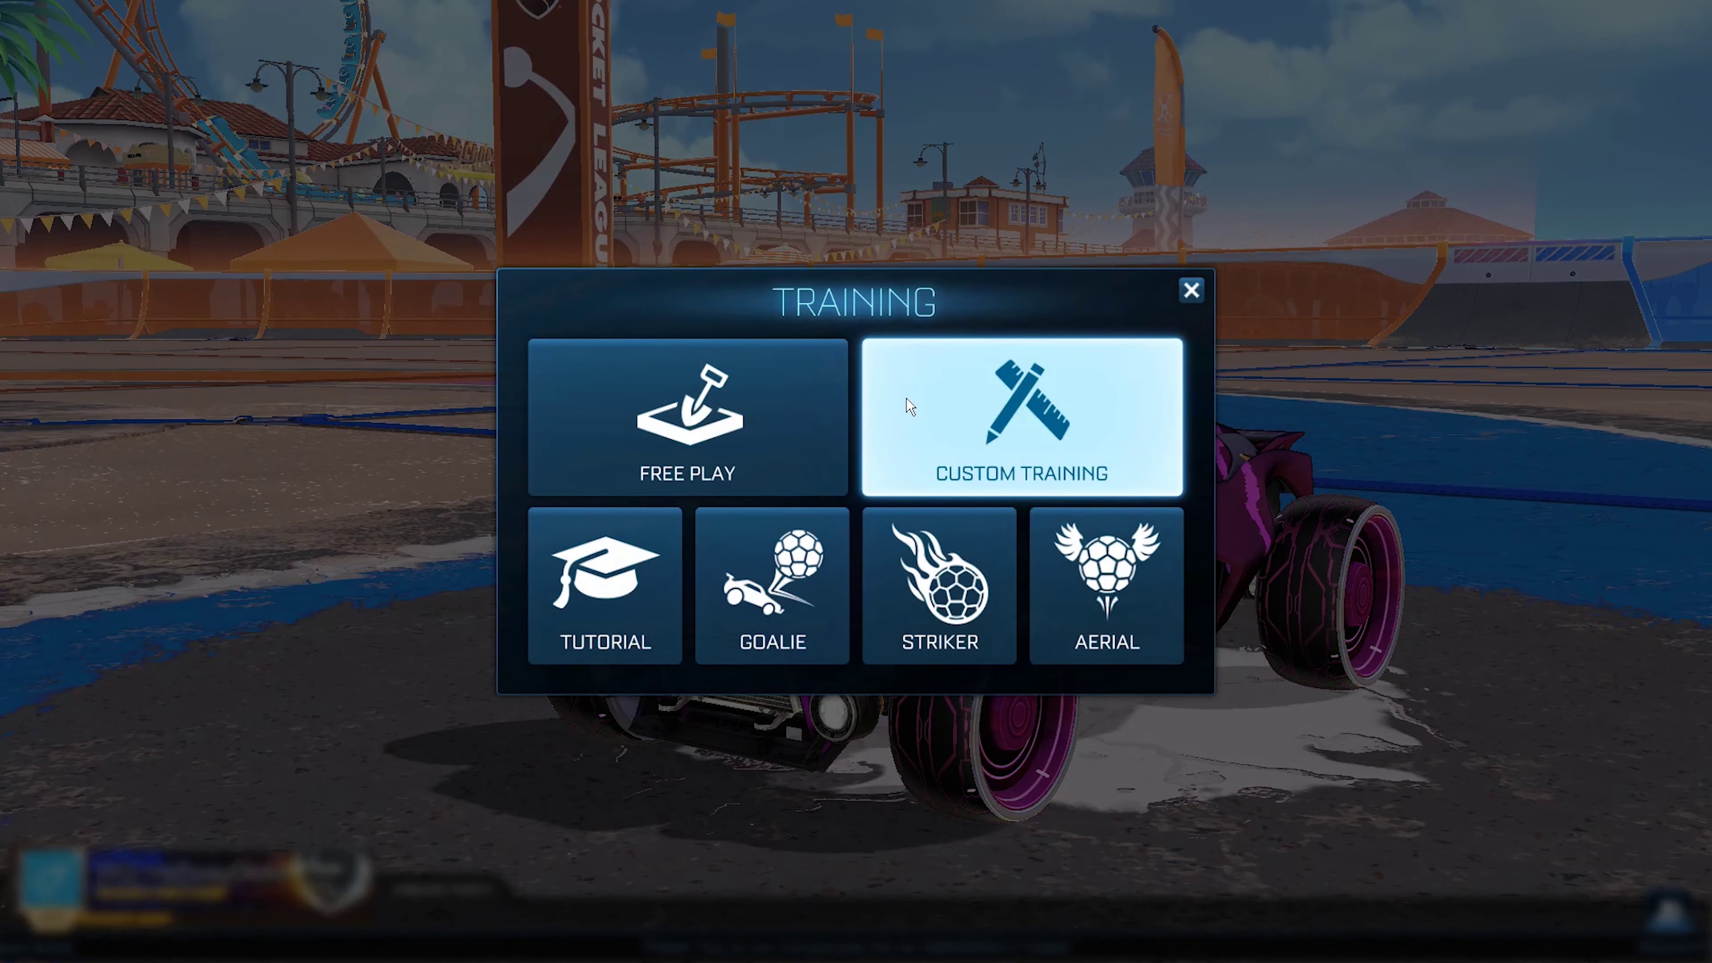
pyautogui.click(988, 430)
pyautogui.press('Escape')
pyautogui.click(776, 371)
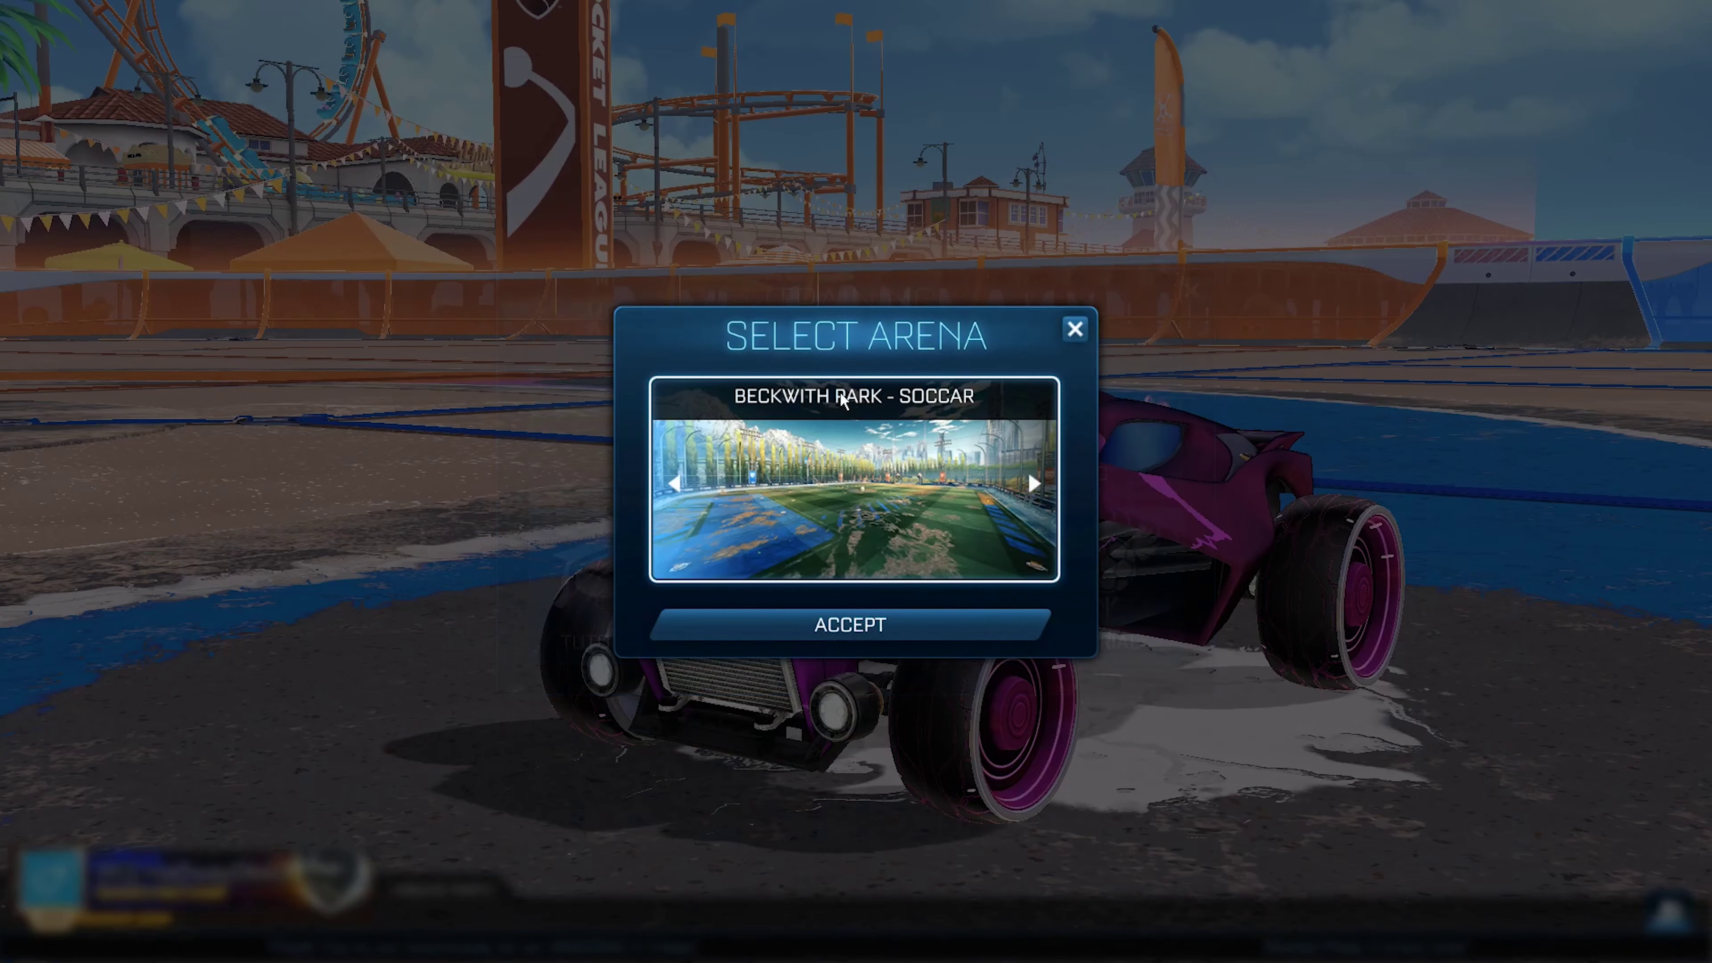
pyautogui.click(1006, 502)
pyautogui.click(1006, 502)
pyautogui.click(1005, 502)
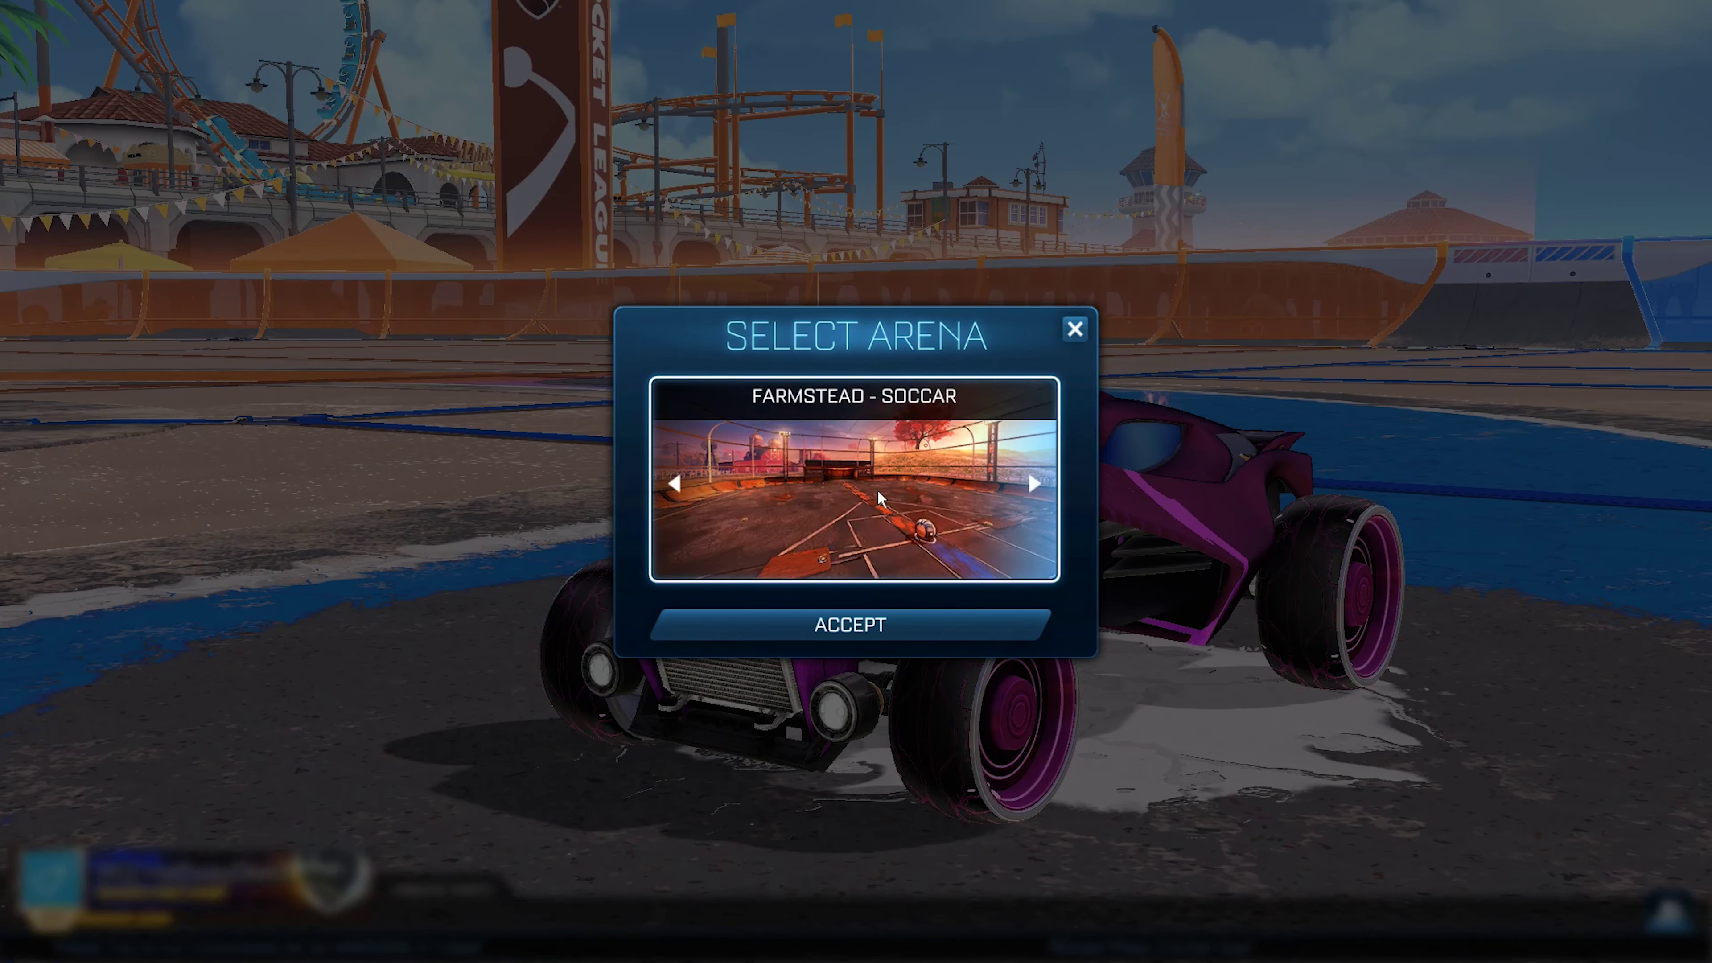
pyautogui.click(682, 496)
pyautogui.click(1075, 329)
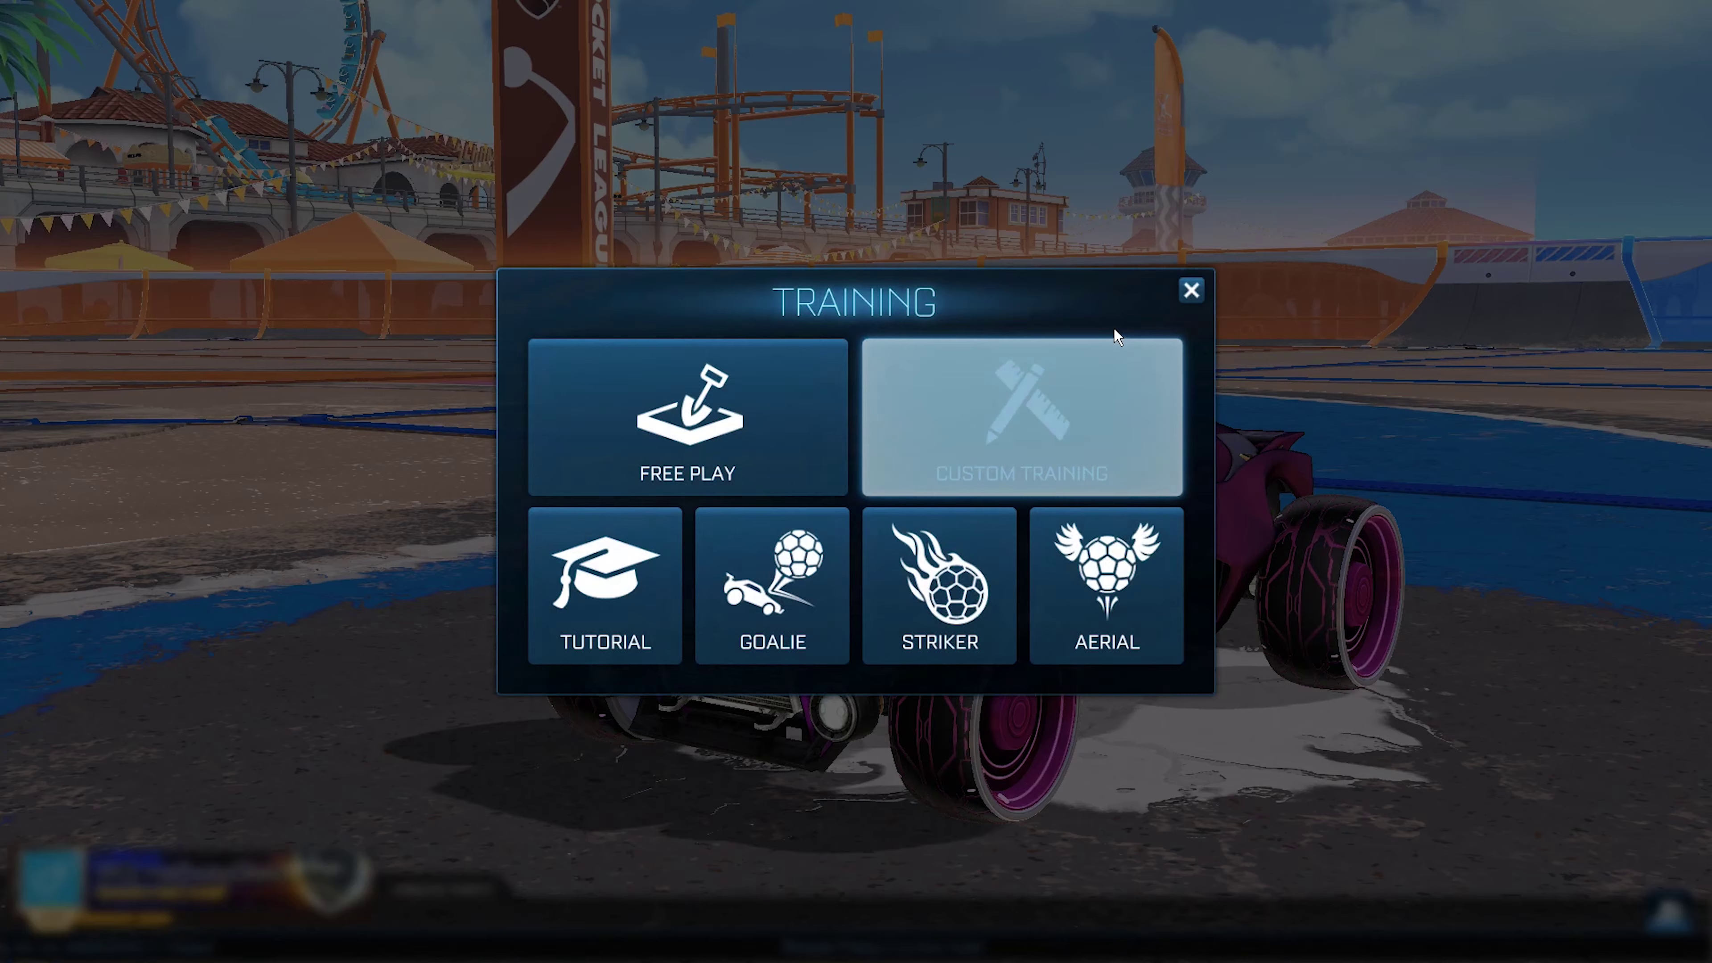
# Leave the training selection, switch to the BakkesMod injector and open the bakkesmod installation folder from it
pyautogui.press('Escape')
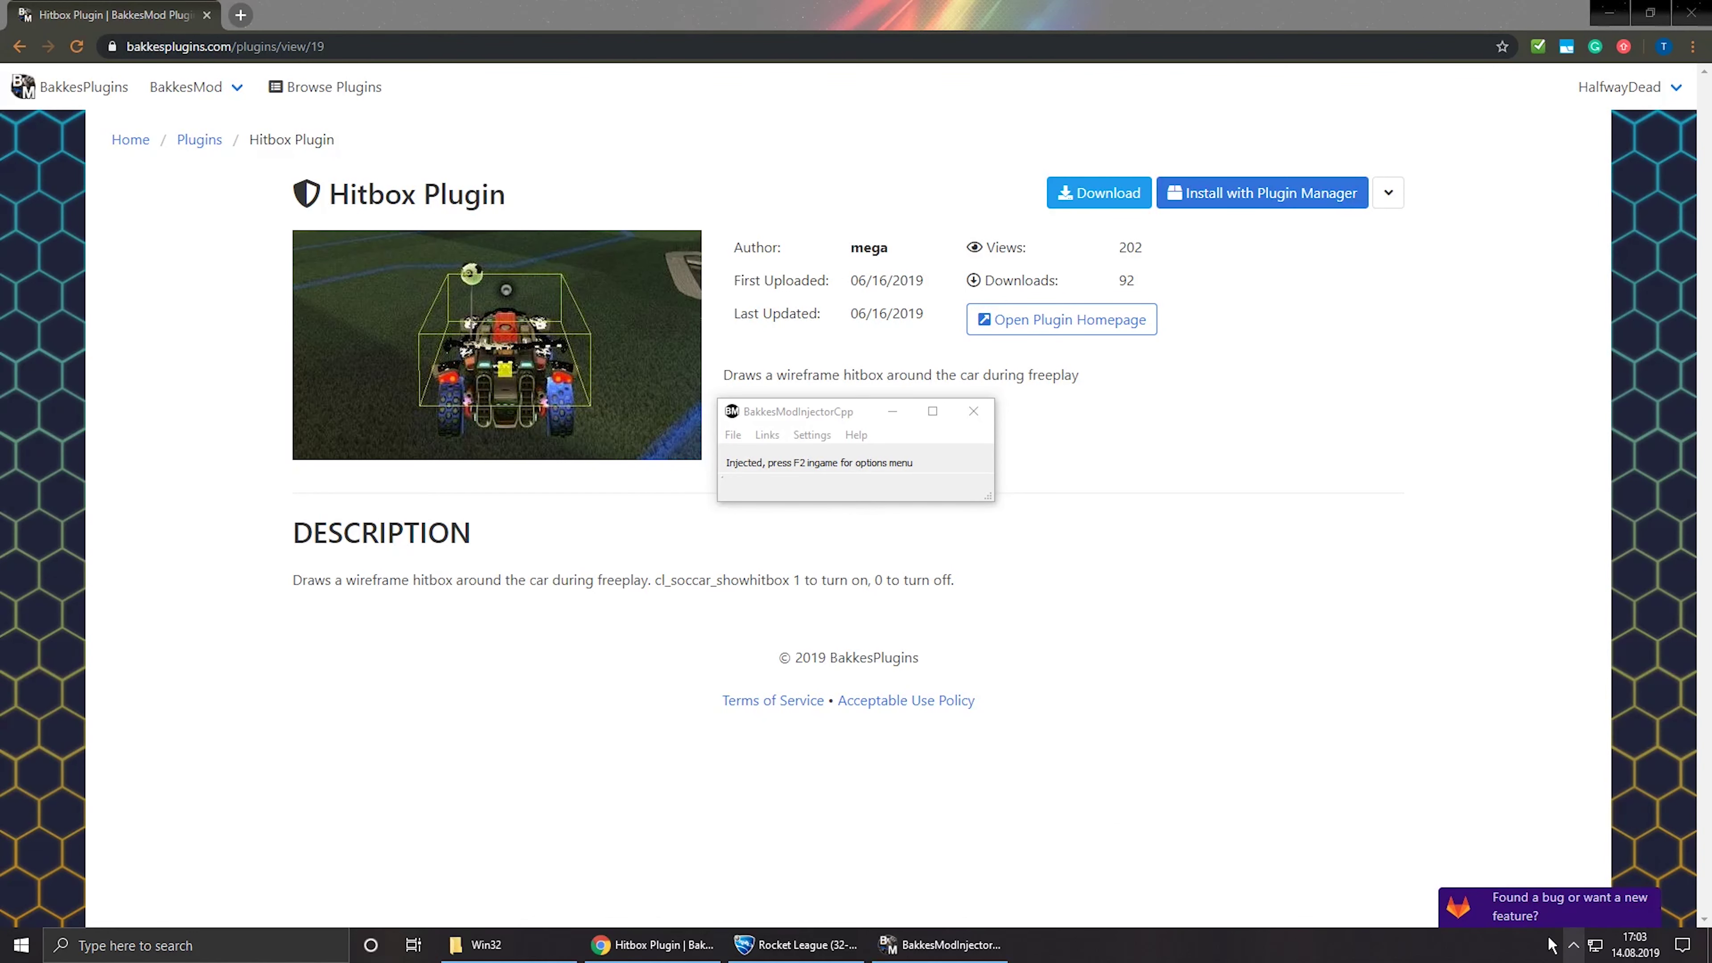
pyautogui.moveTo(834, 419); pyautogui.dragTo(635, 323)
pyautogui.click(535, 338)
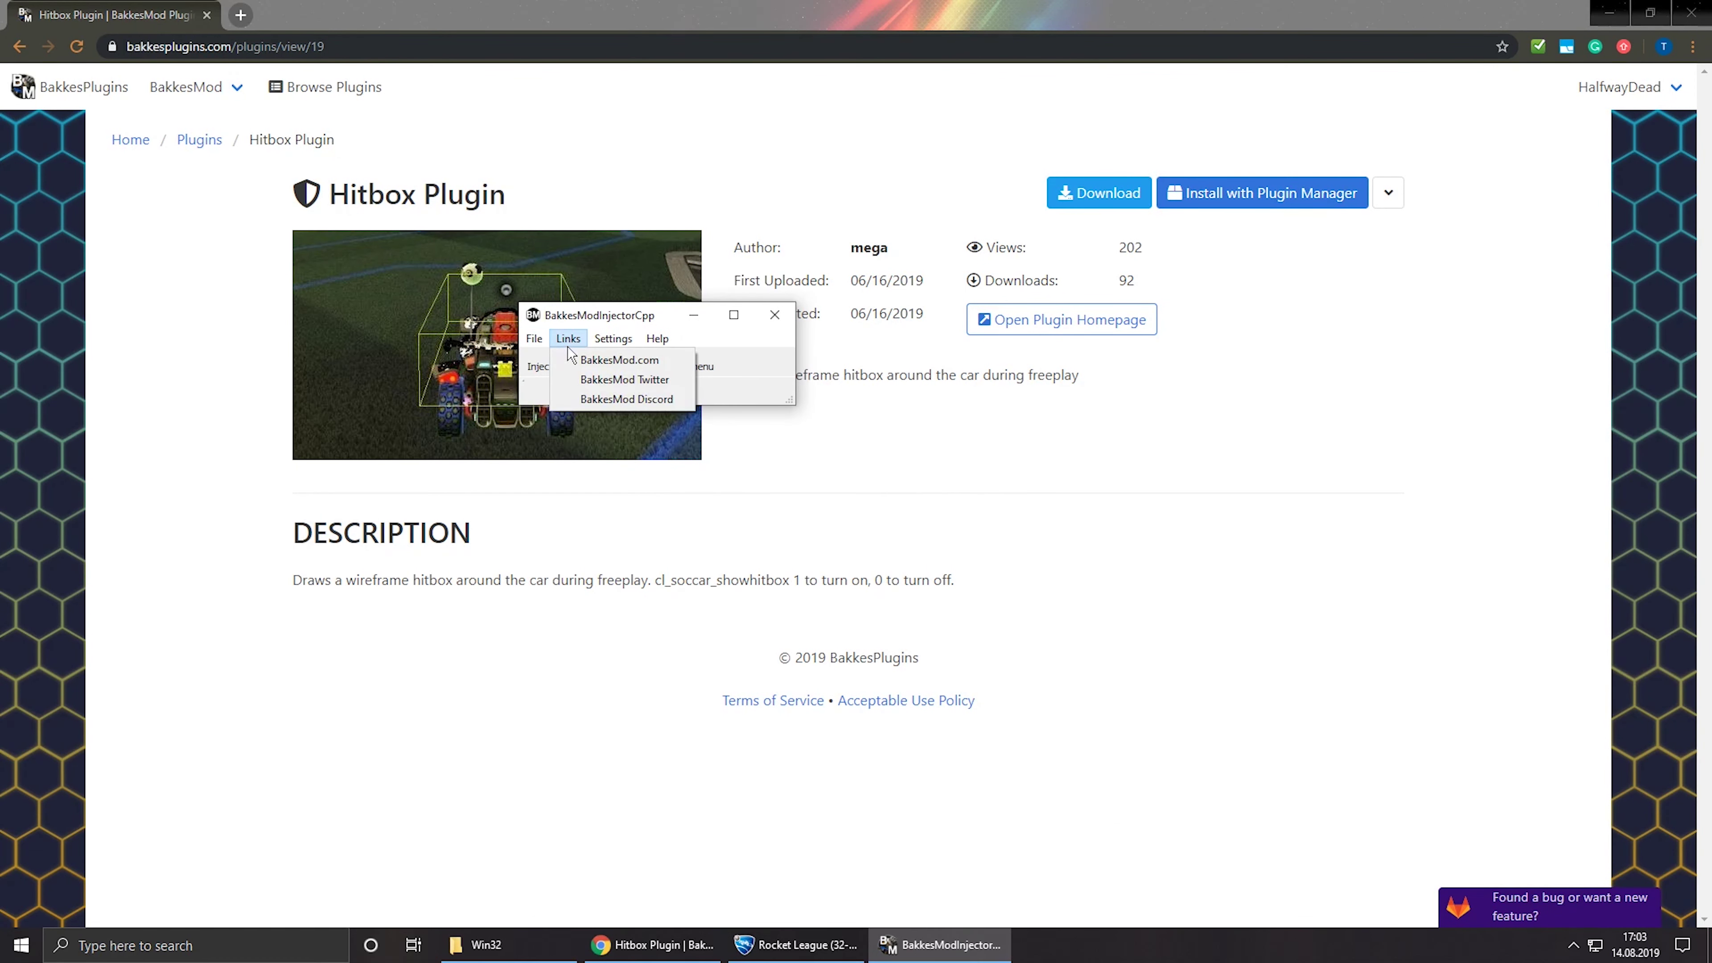
pyautogui.click(560, 365)
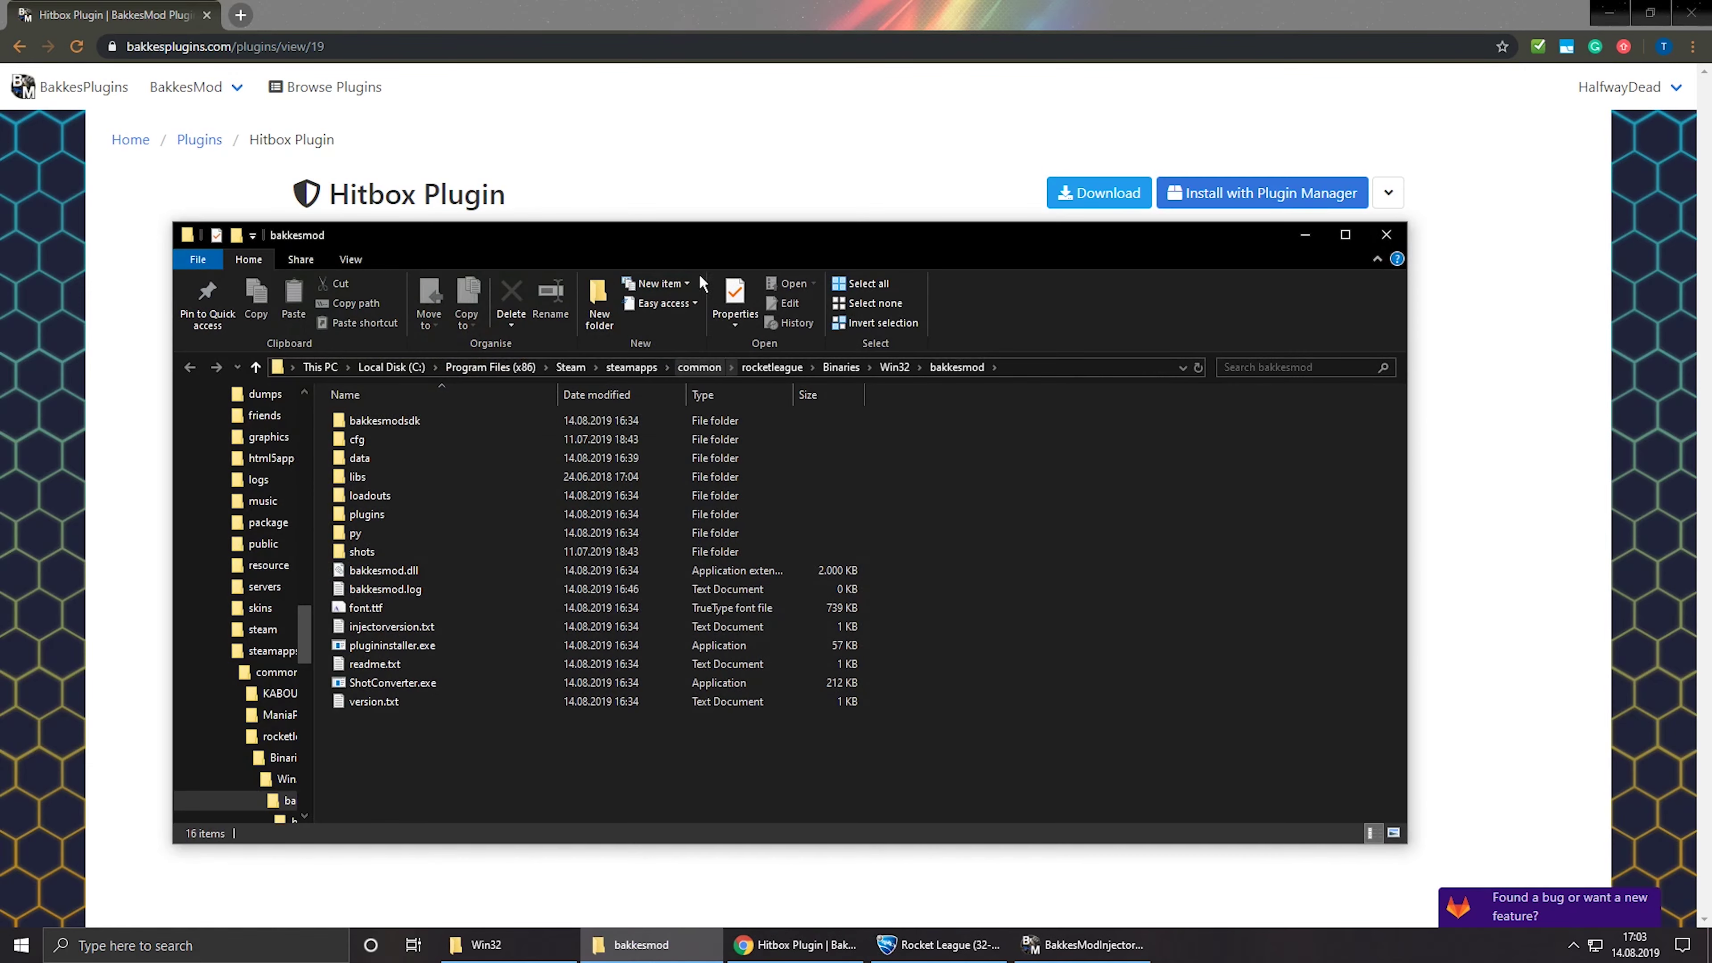
pyautogui.moveTo(609, 251); pyautogui.dragTo(697, 128)
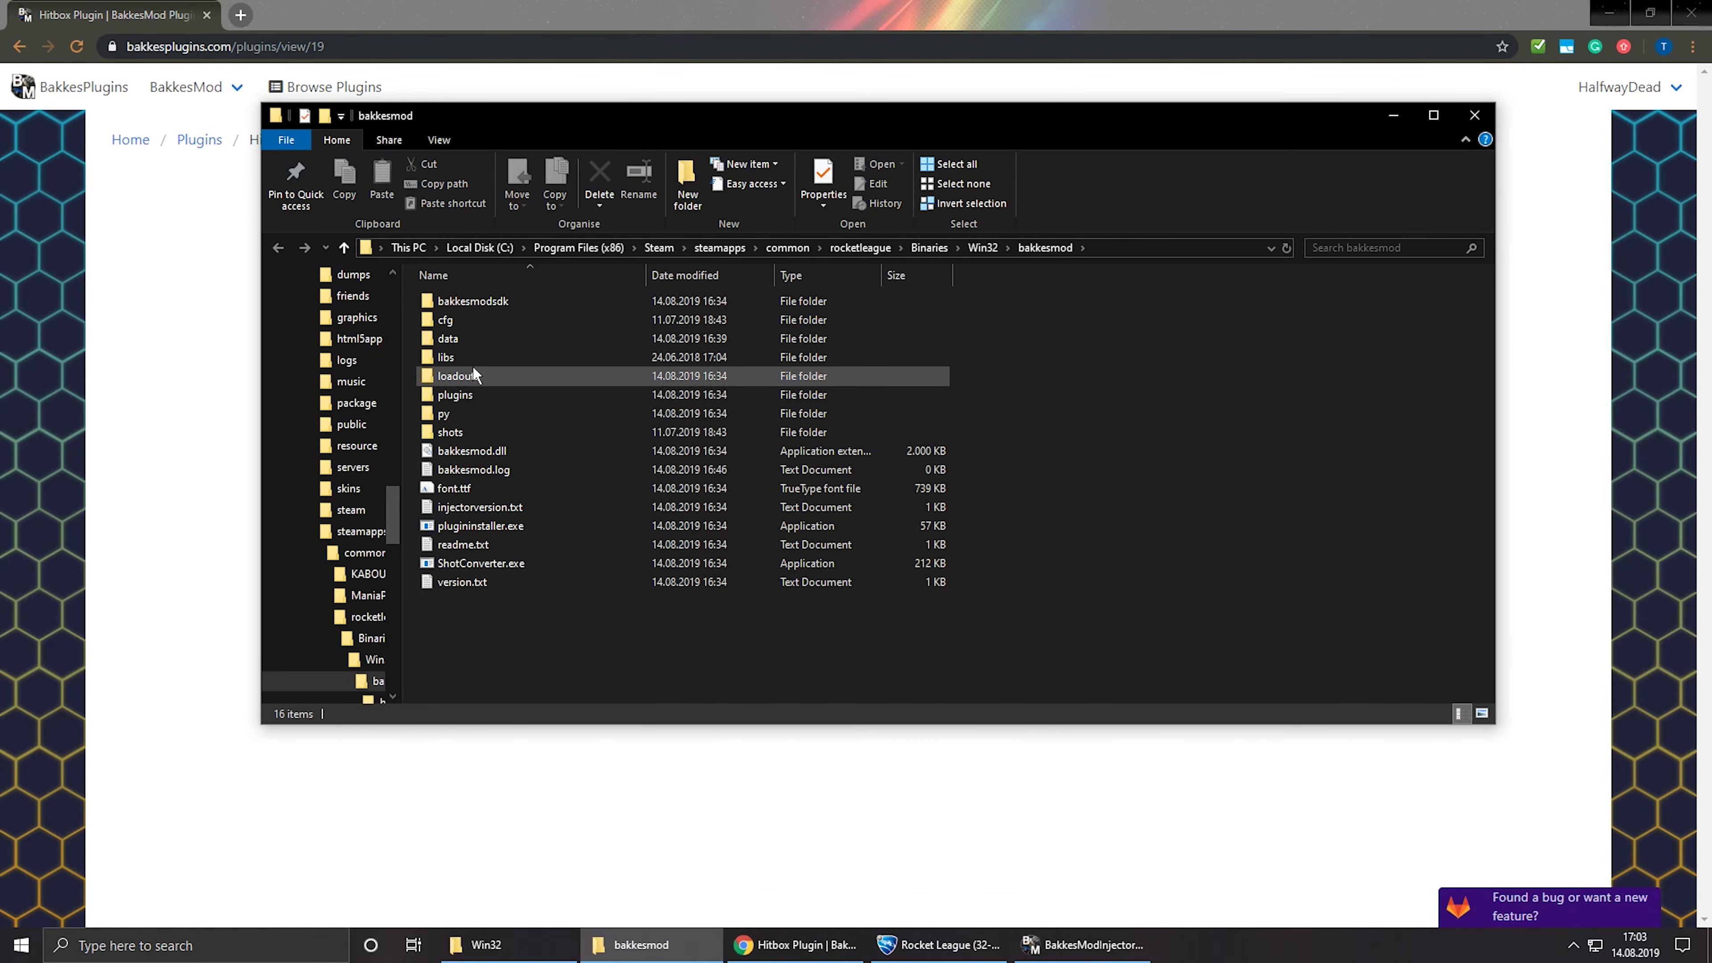
# Open randommaps.cfg from the bakkesmod data folder in Visual Studio Code
pyautogui.doubleClick(453, 338)
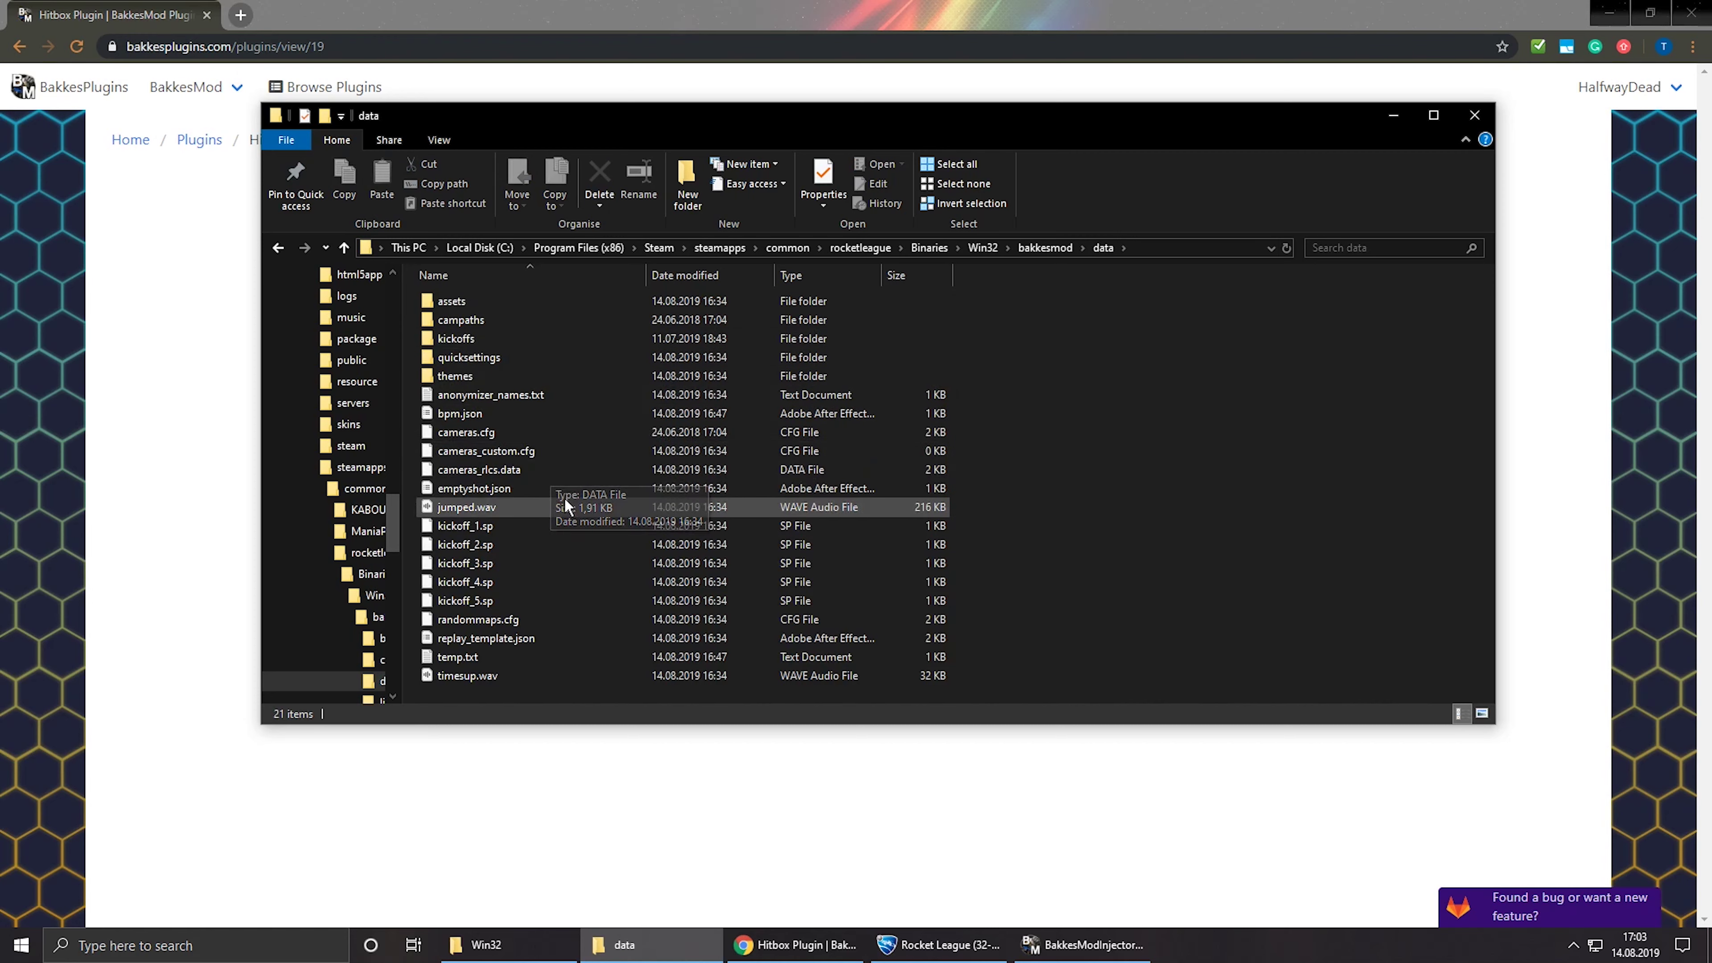
pyautogui.click(513, 624)
pyautogui.rightClick(513, 624)
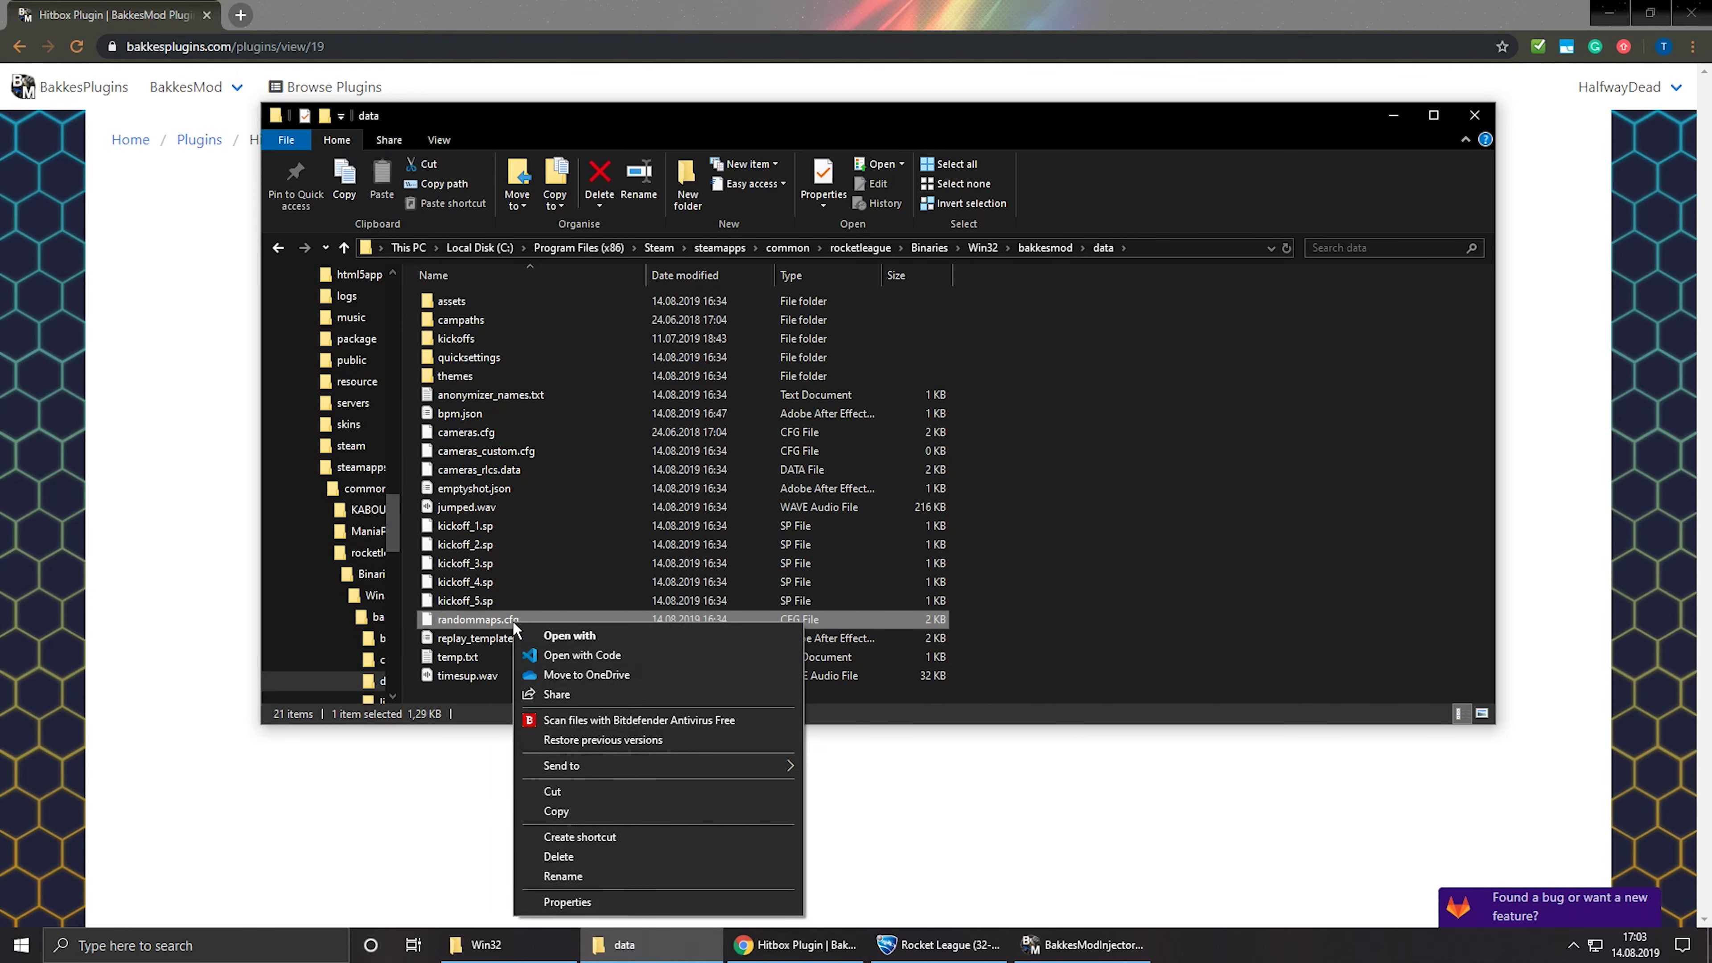
pyautogui.click(591, 654)
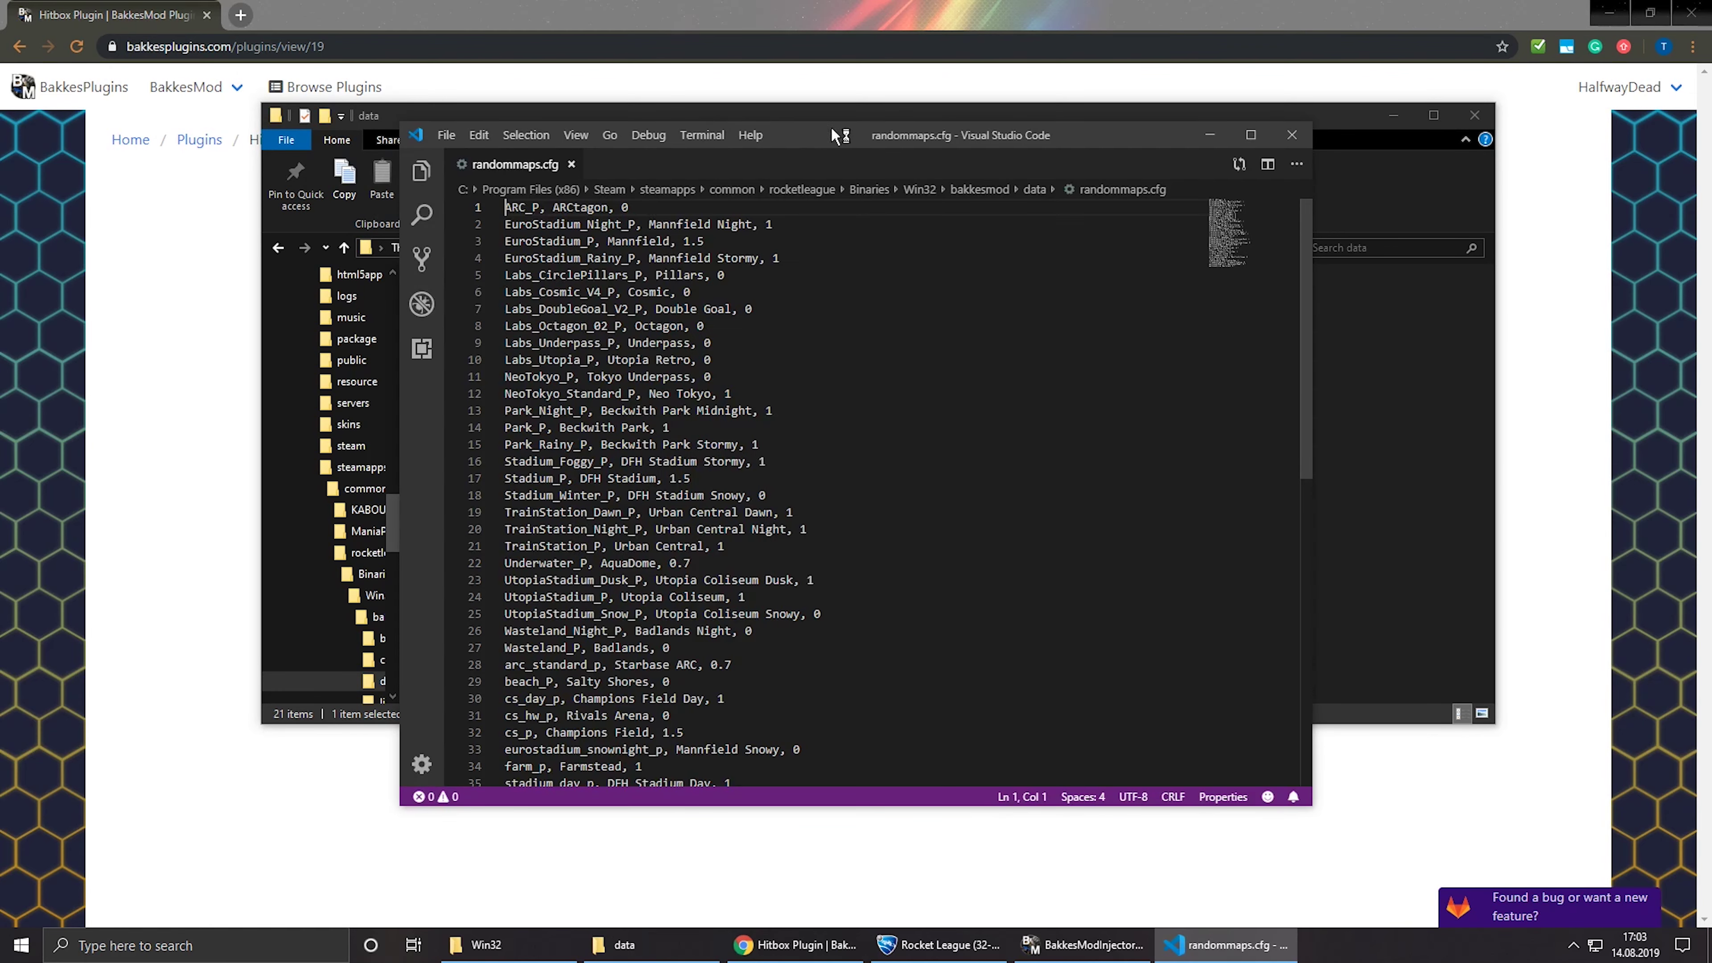
pyautogui.moveTo(877, 126); pyautogui.dragTo(832, 88)
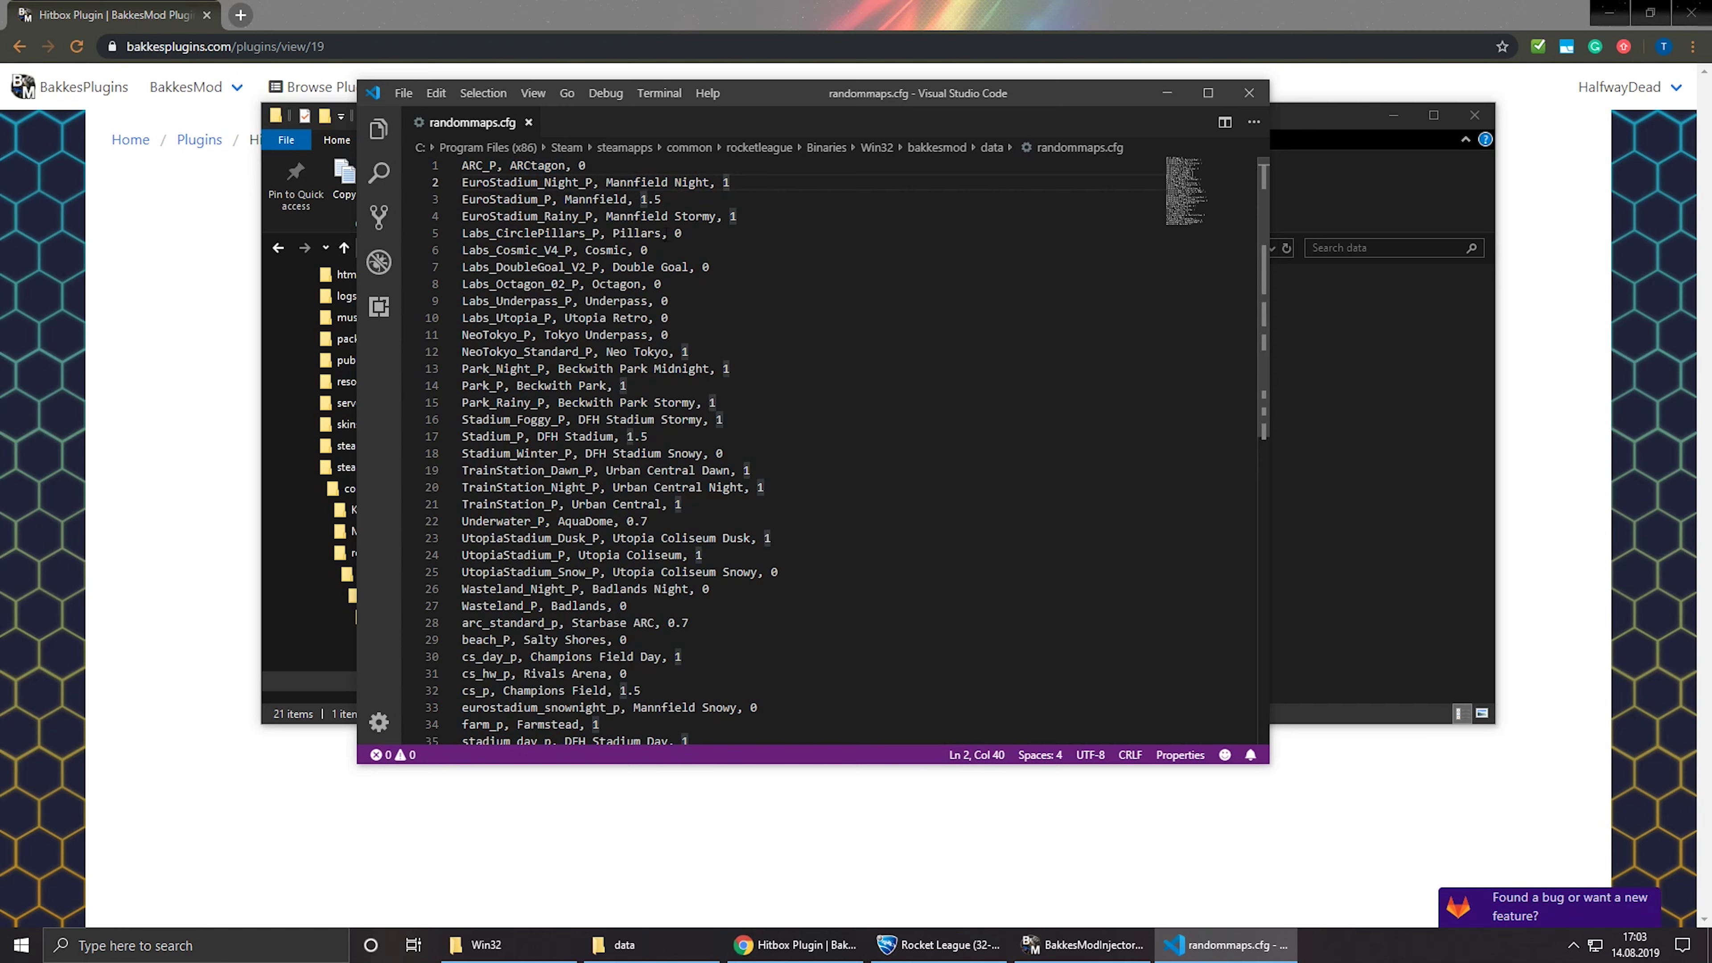
# Examine the map names and their probability weights throughout randommaps.cfg, including the Salty Shores entry
pyautogui.scroll(-1, 680, 357)
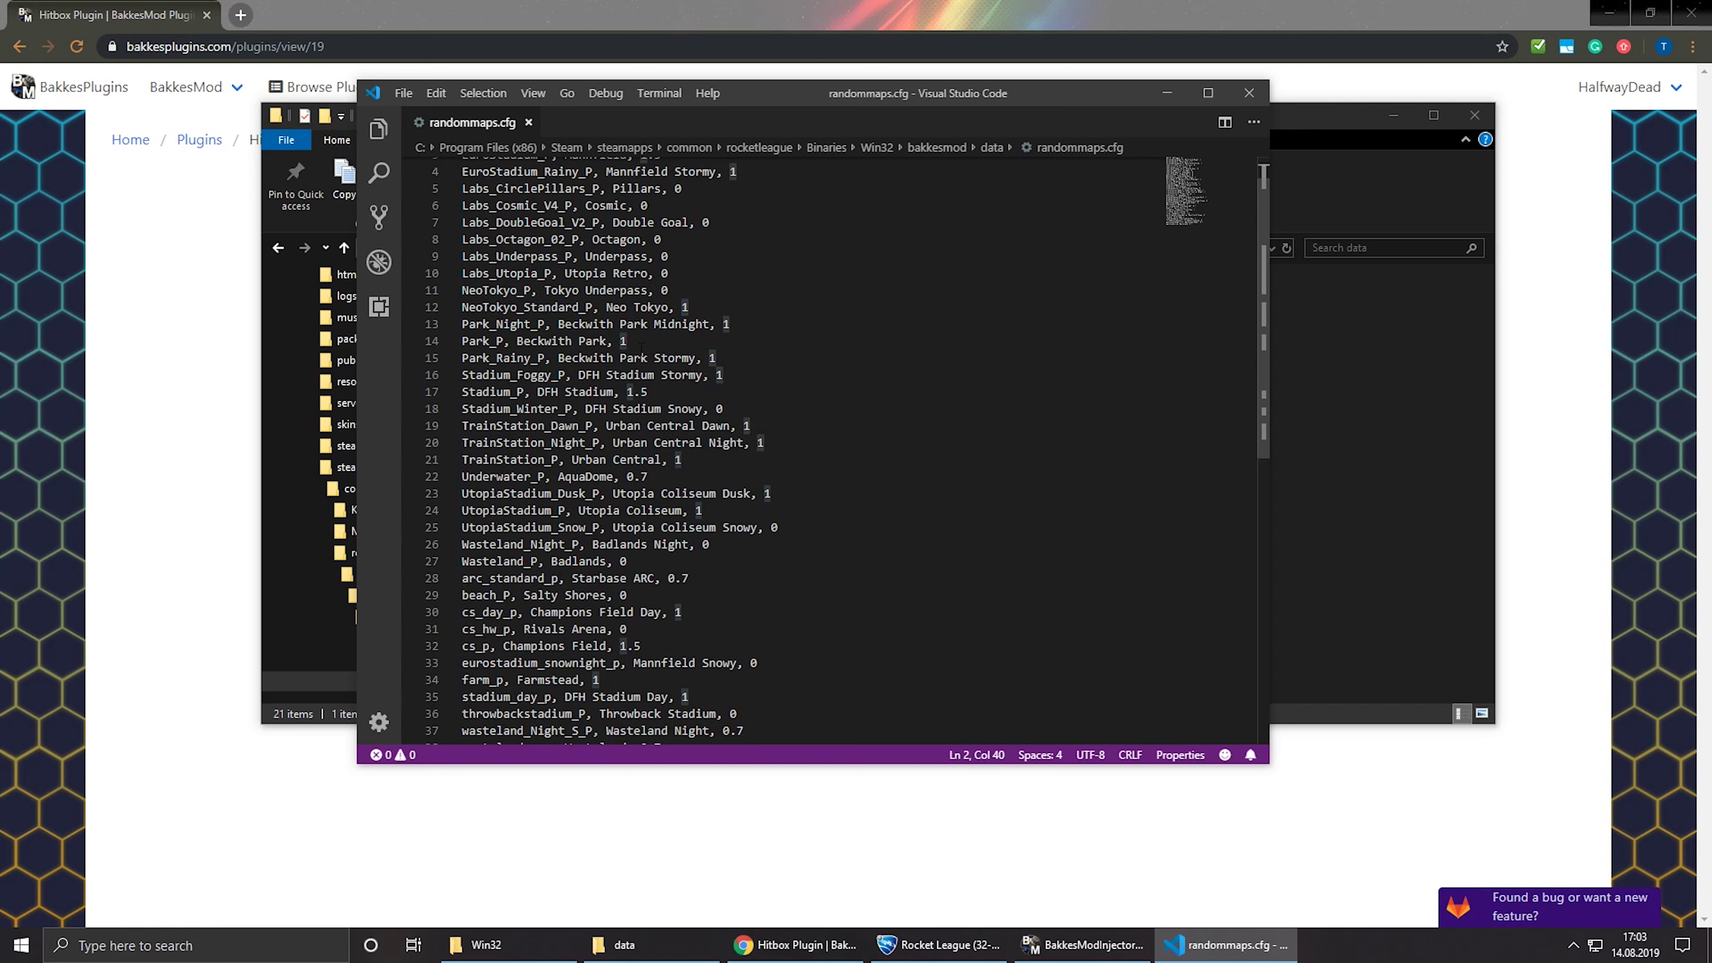
pyautogui.scroll(1, 662, 334)
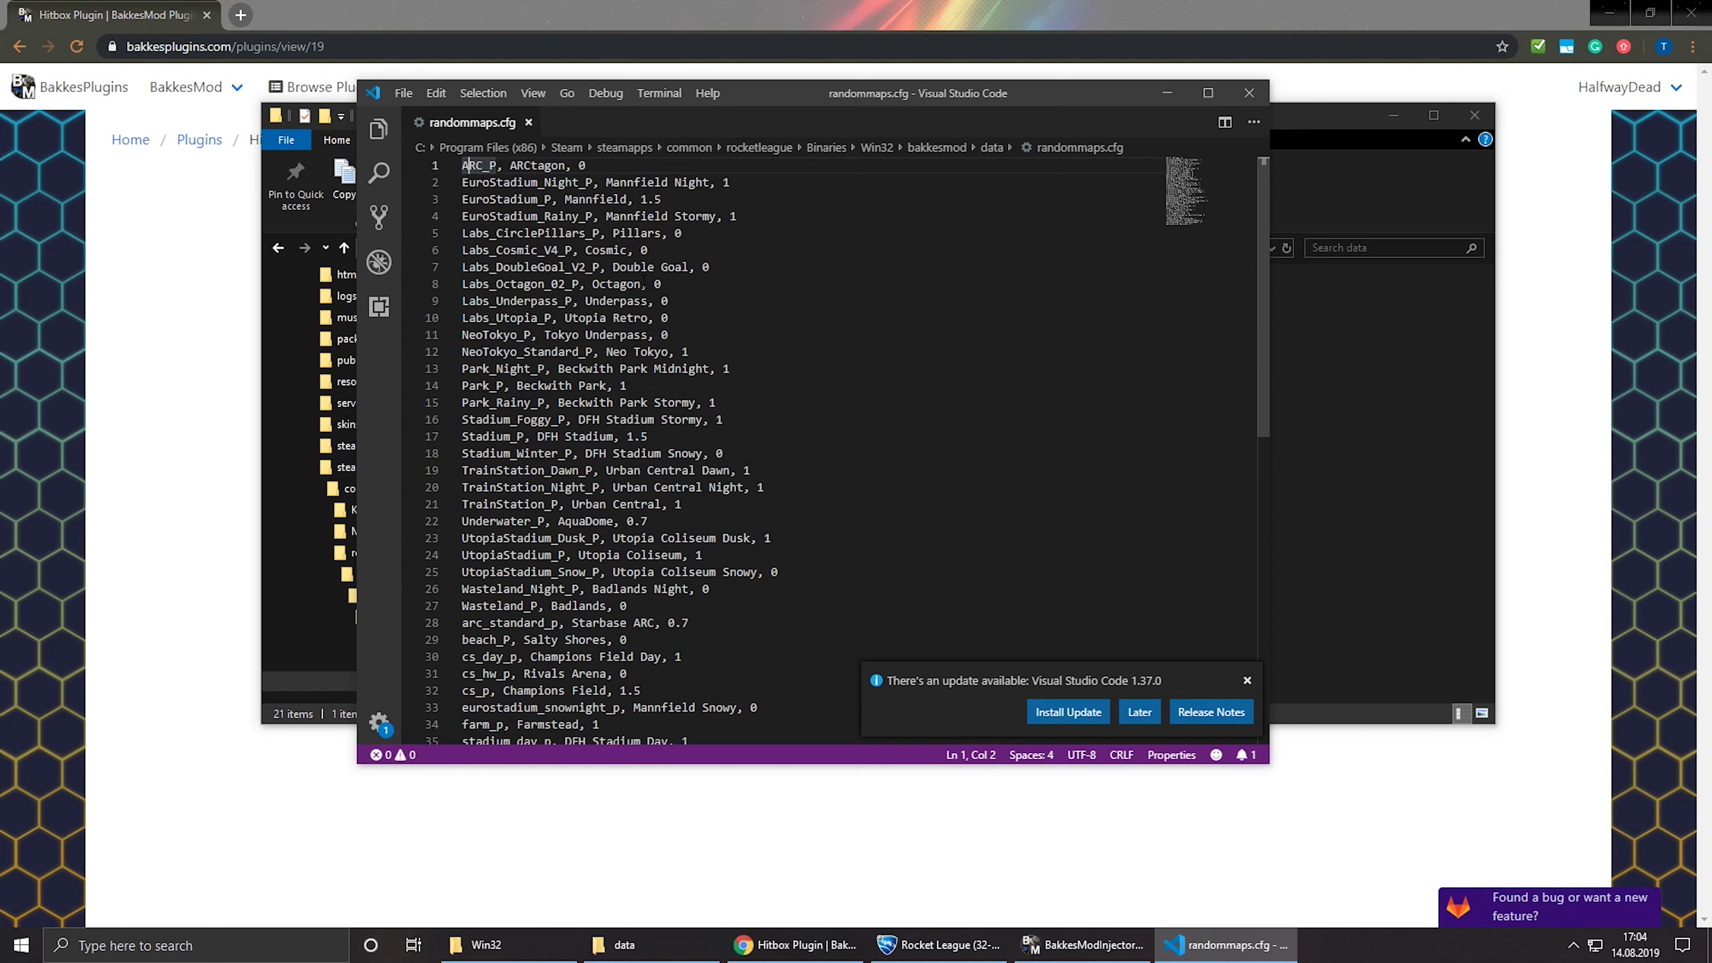
pyautogui.scroll(-3, 644, 283)
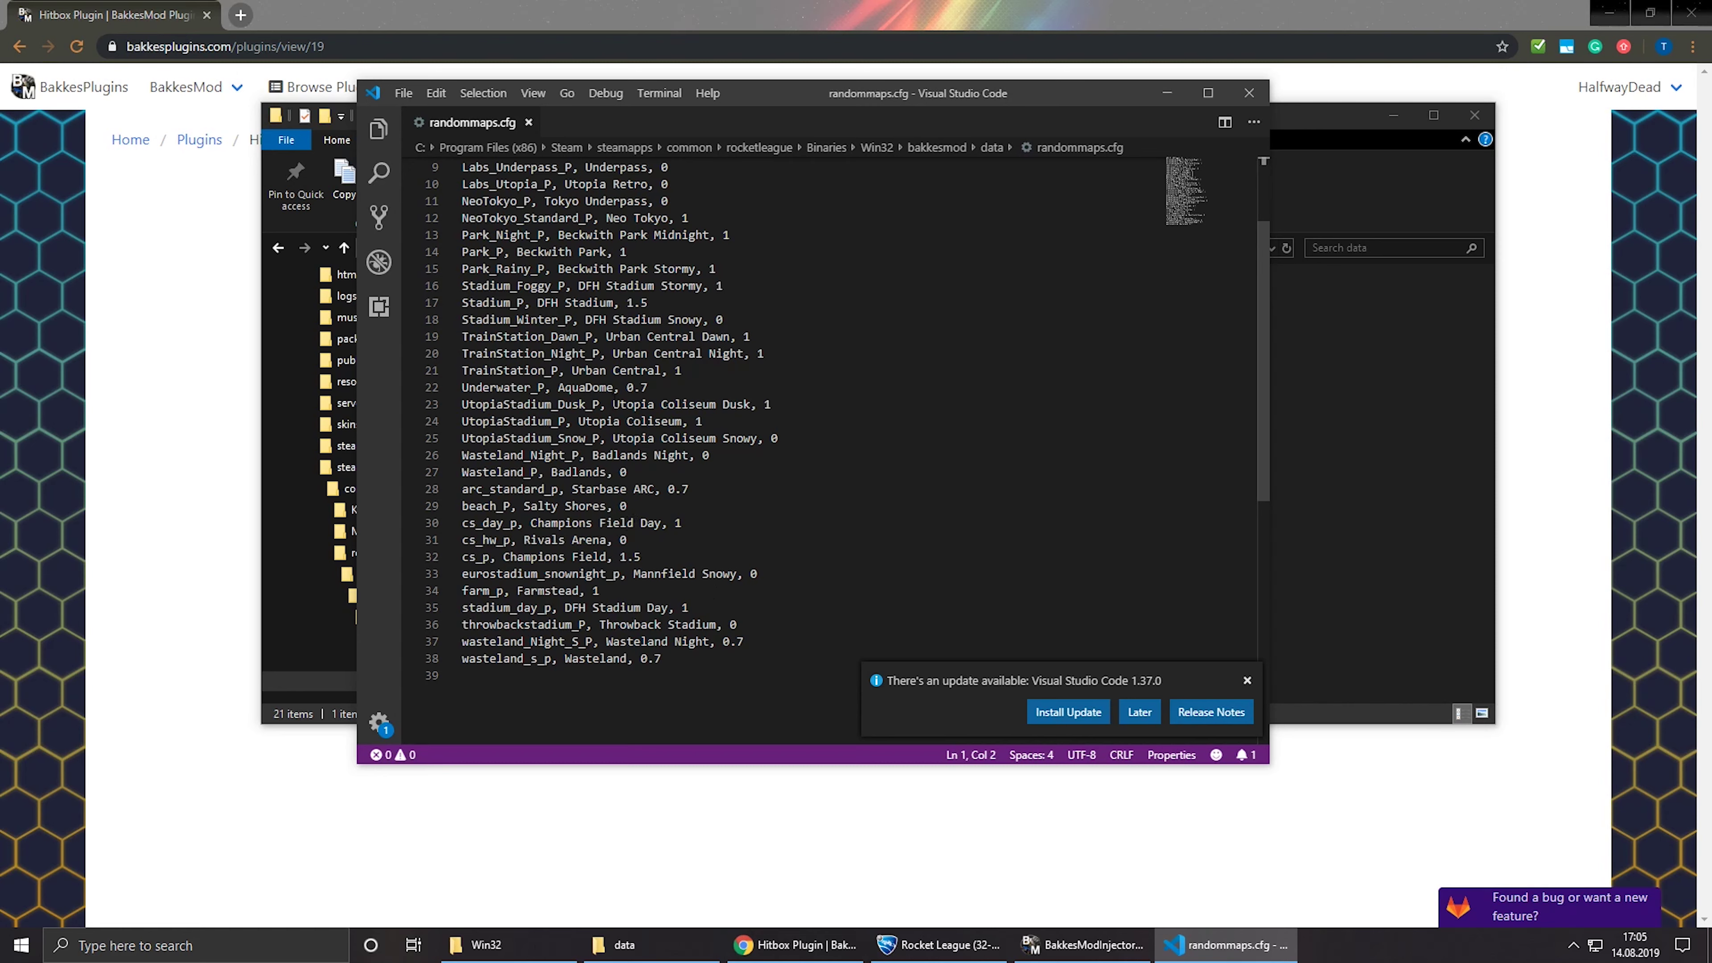
pyautogui.moveTo(638, 507); pyautogui.dragTo(472, 507)
pyautogui.click(786, 514)
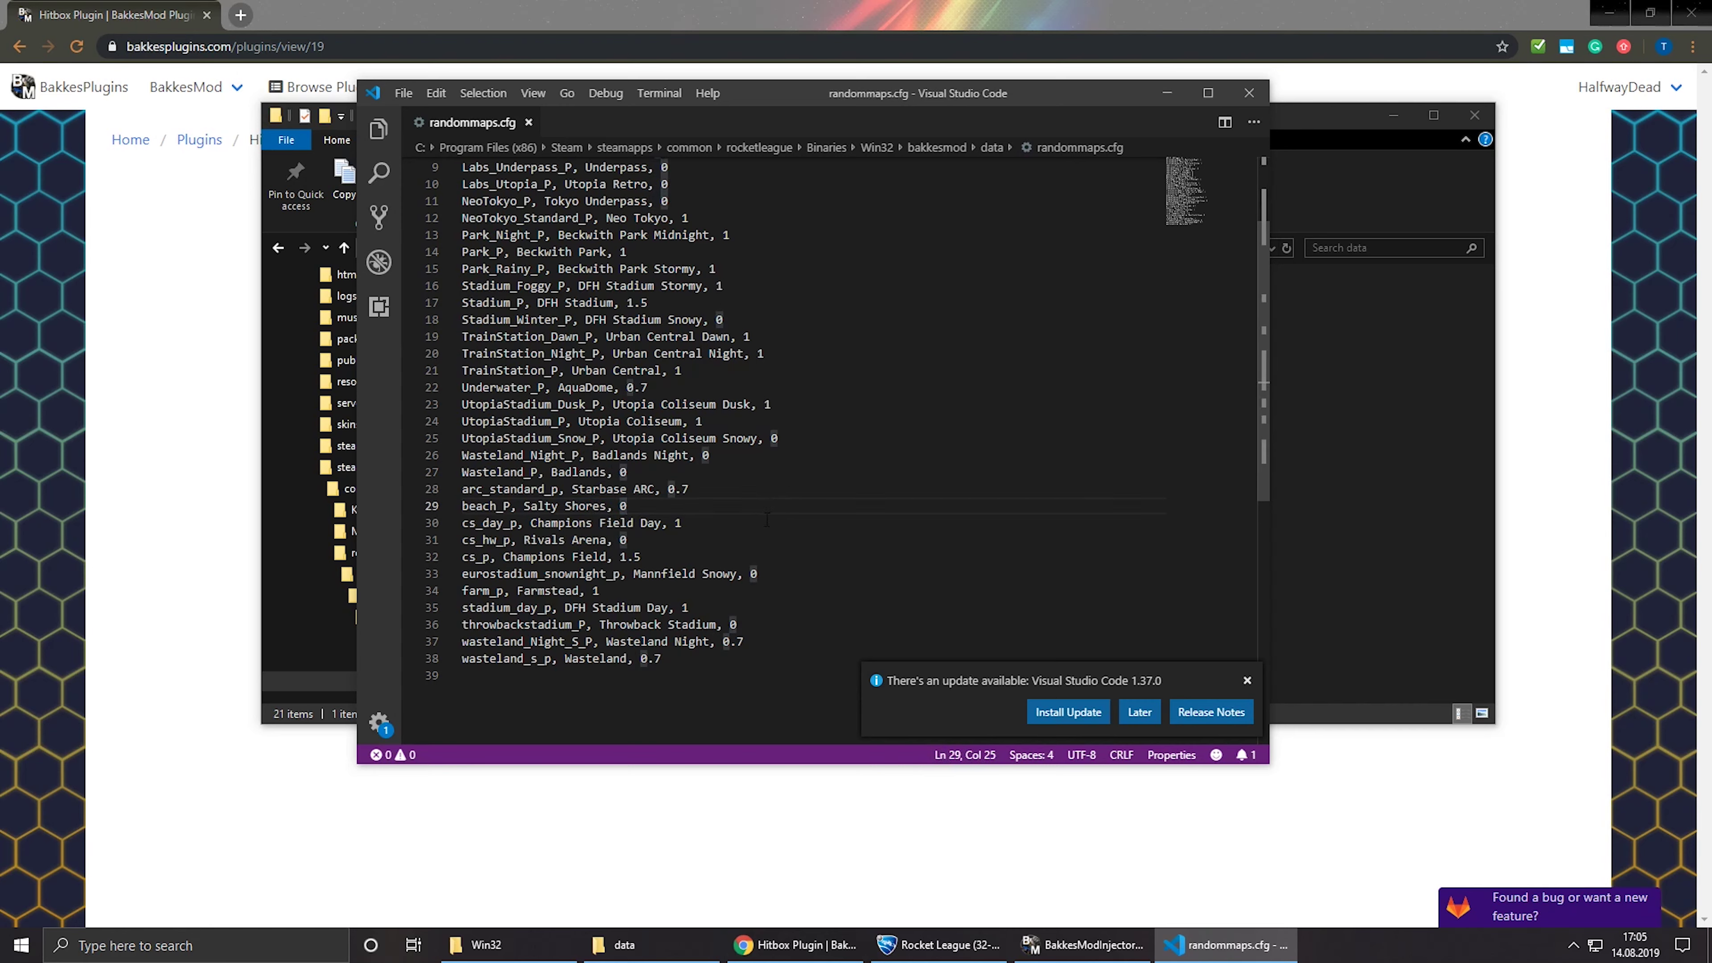
pyautogui.scroll(3, 735, 552)
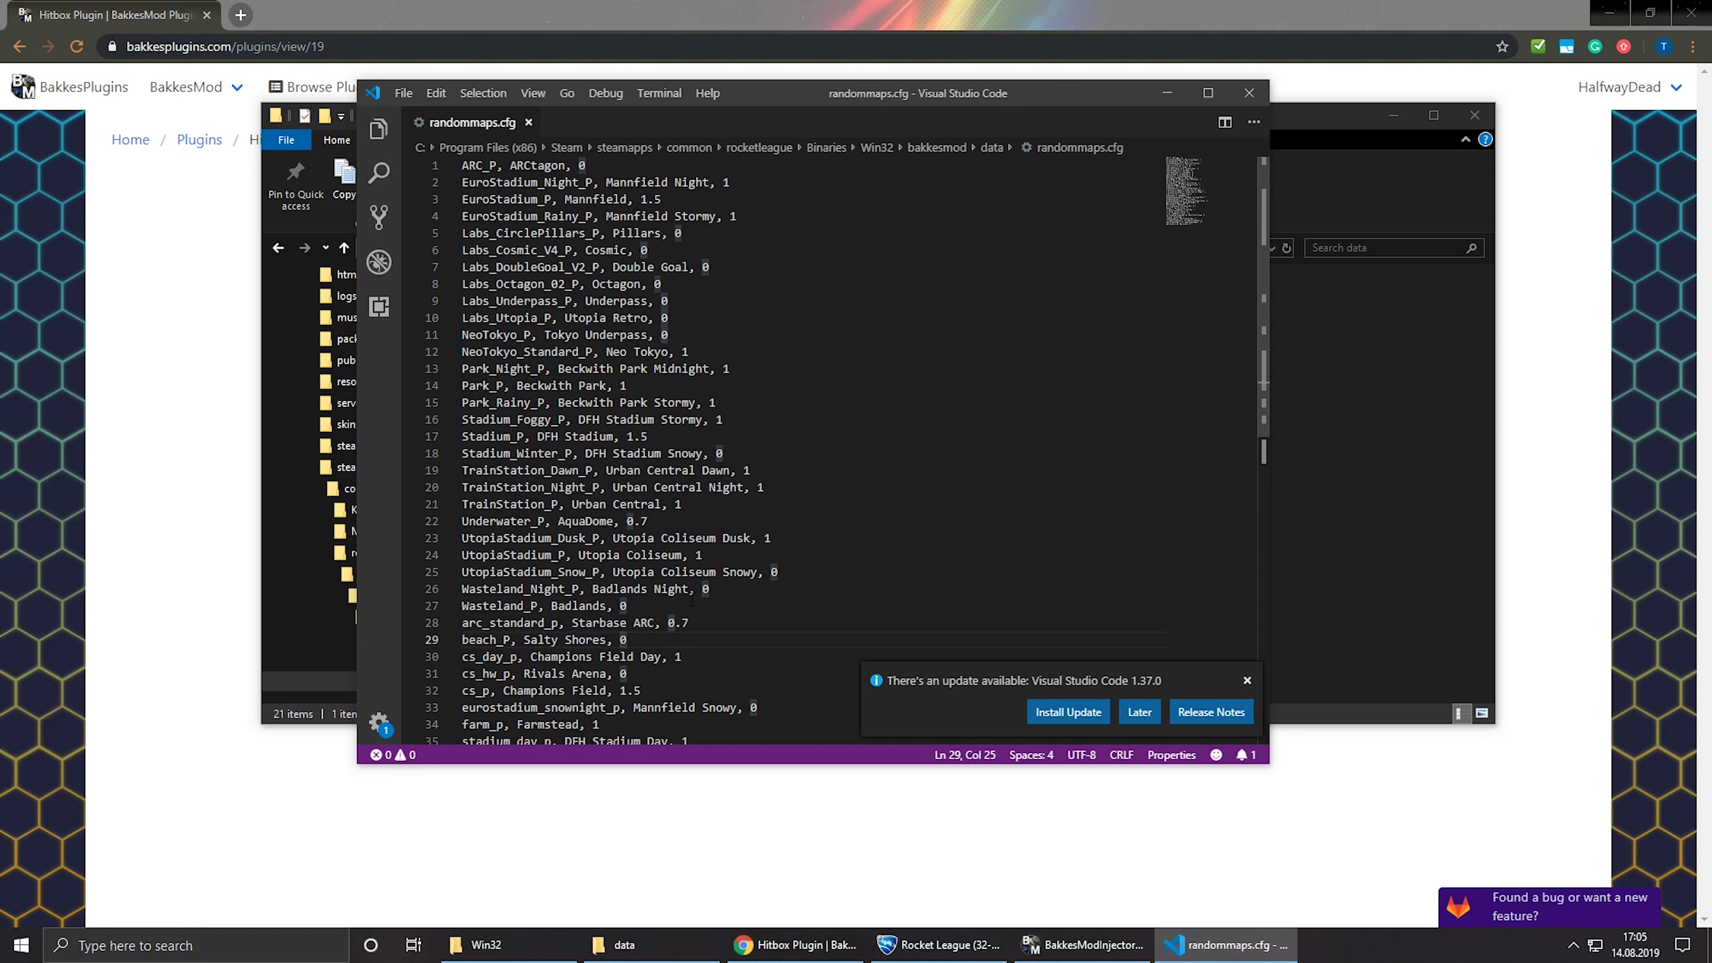
pyautogui.scroll(-3, 759, 435)
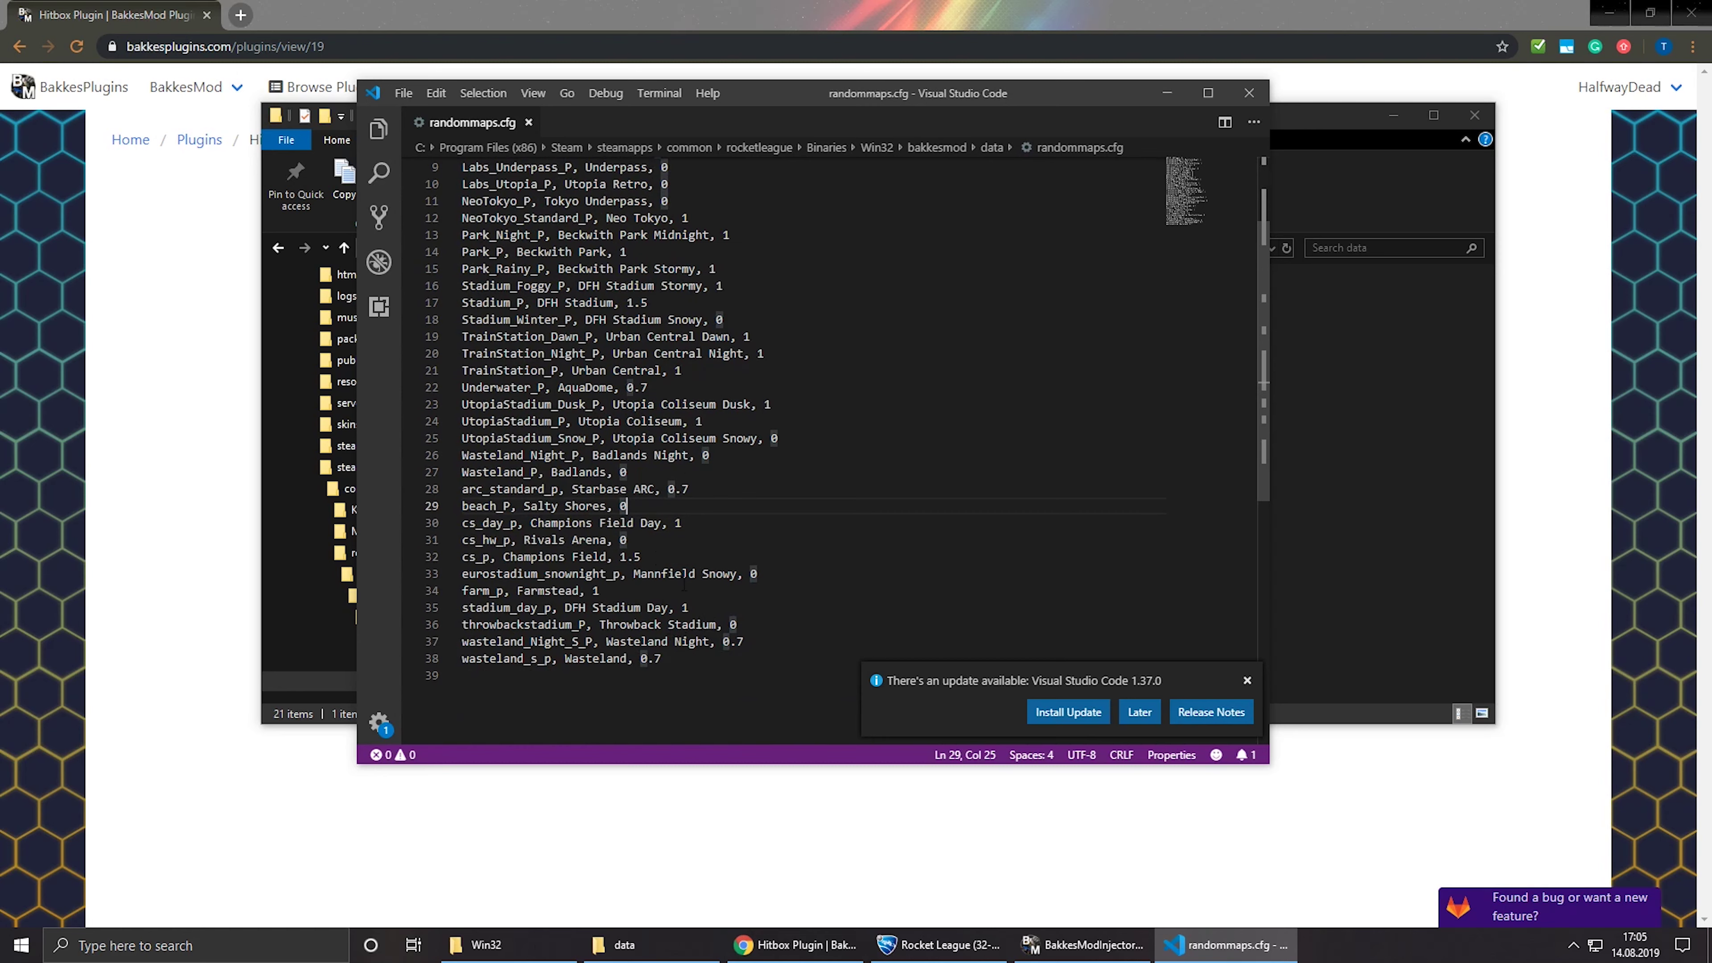
pyautogui.click(702, 657)
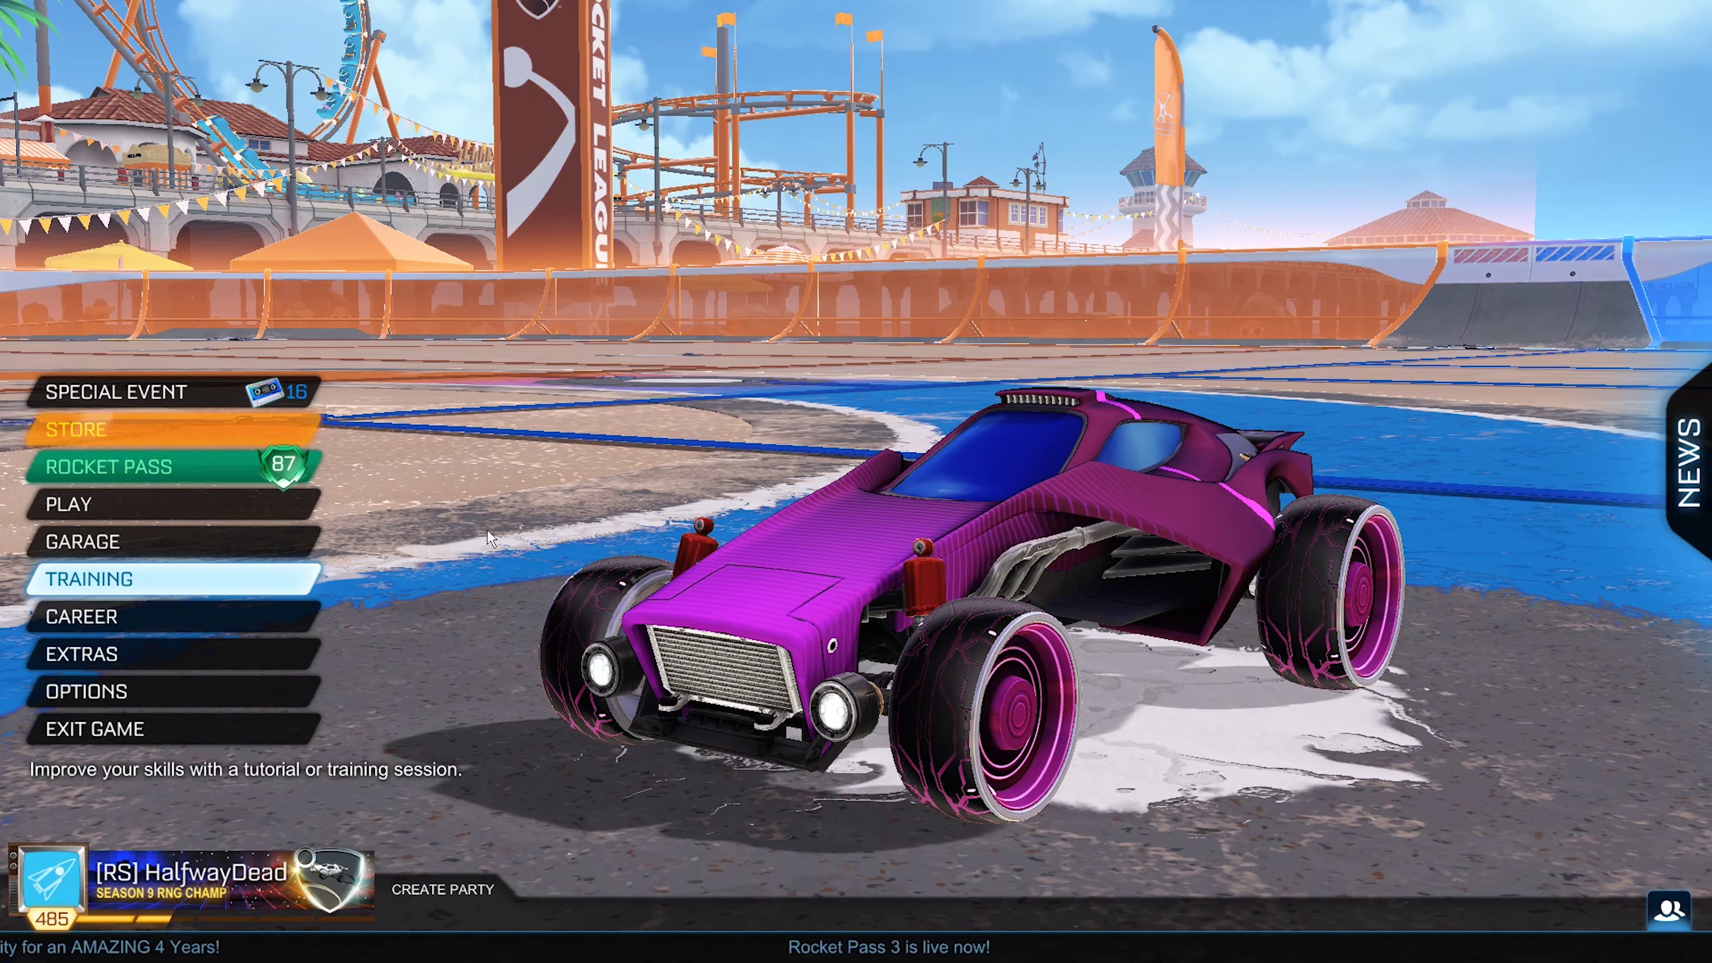
# Back in Rocket League, enable the custom training goal blocker, draw full-height openings along both sides of the goal, and close the BakkesMod settings
pyautogui.moveTo(282, 675)
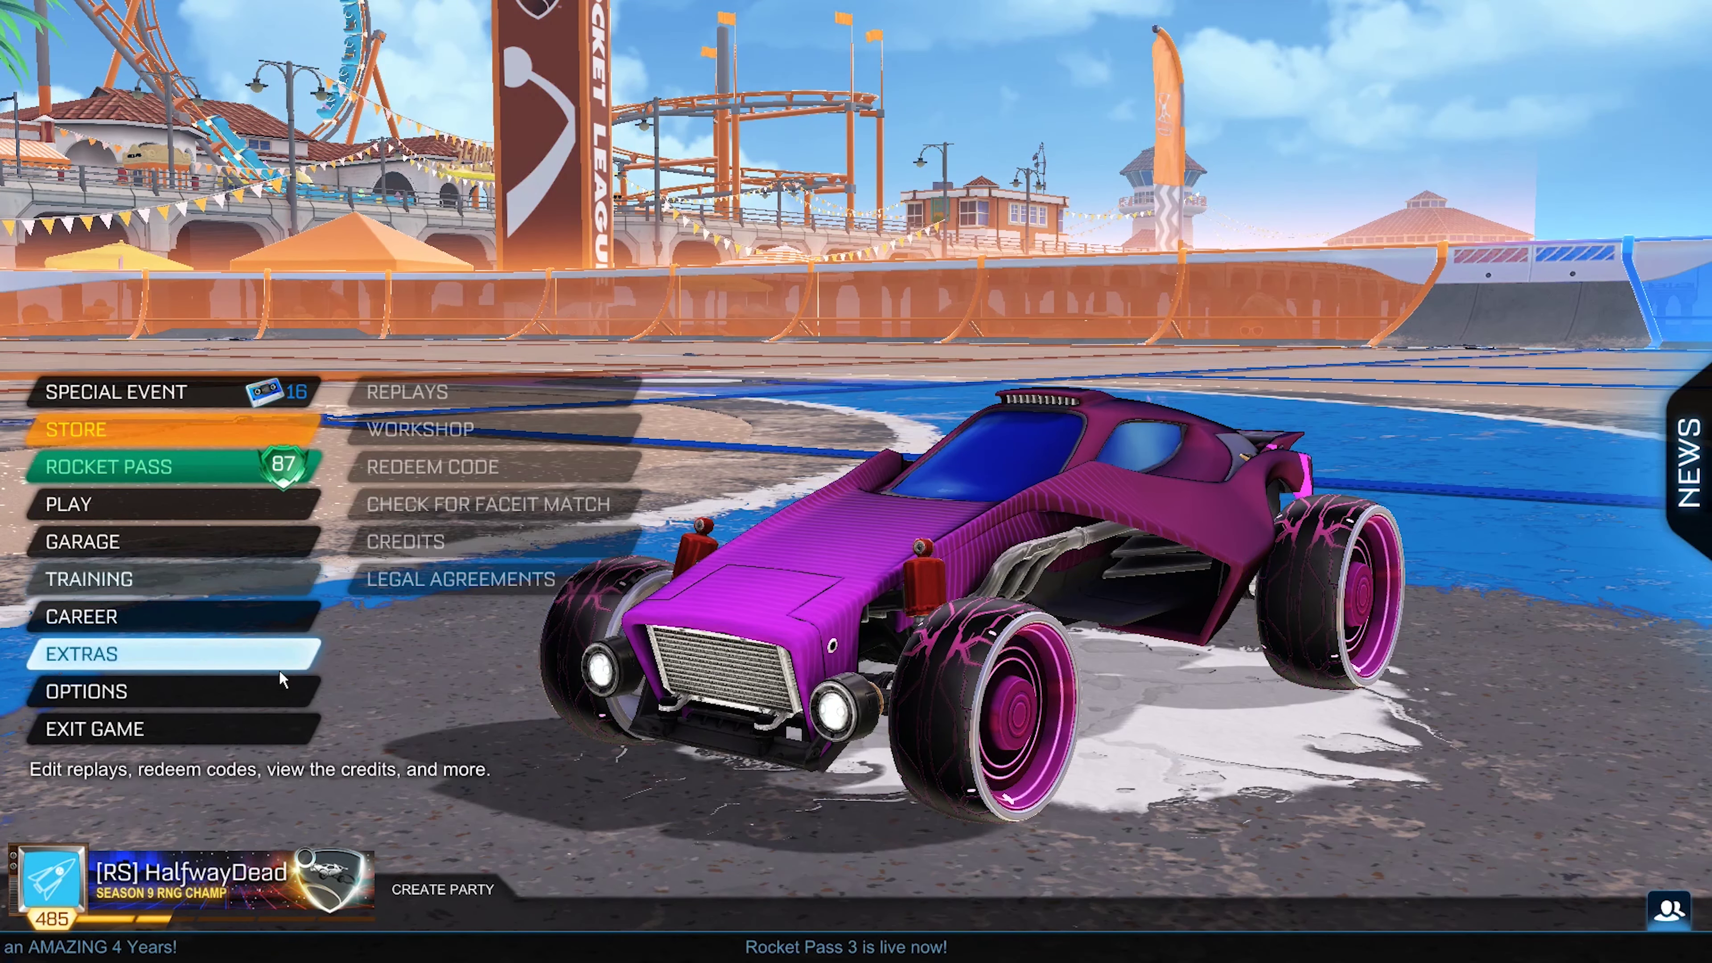
pyautogui.press('F2')
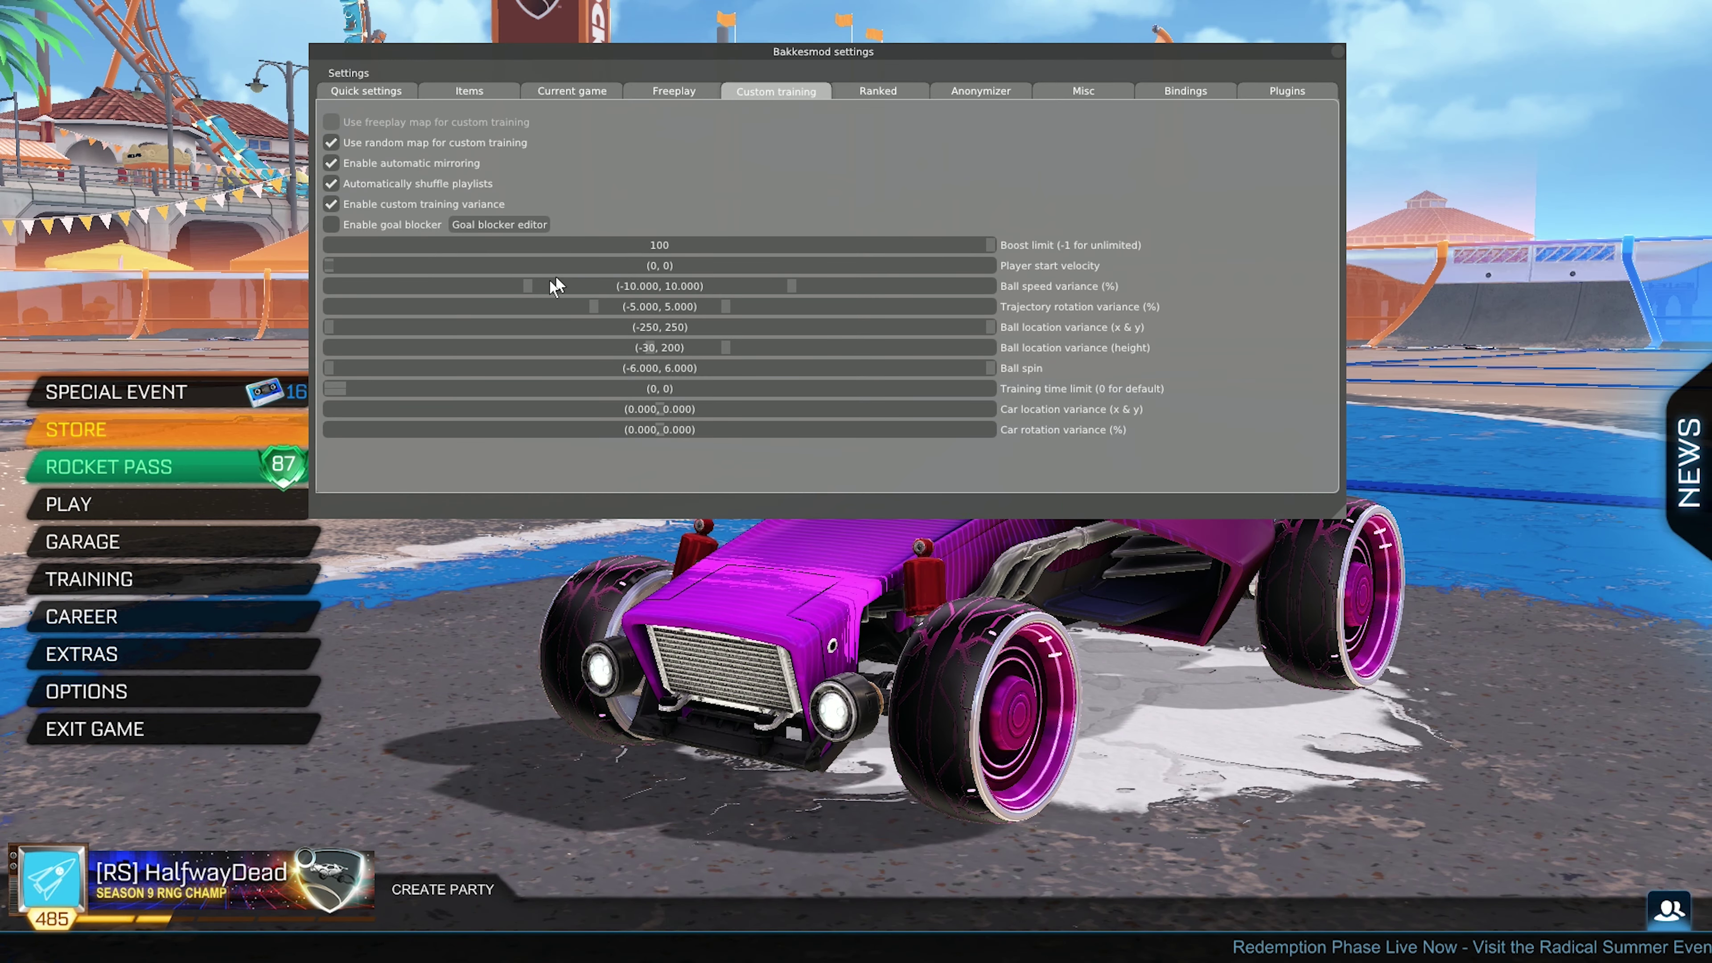
pyautogui.click(348, 223)
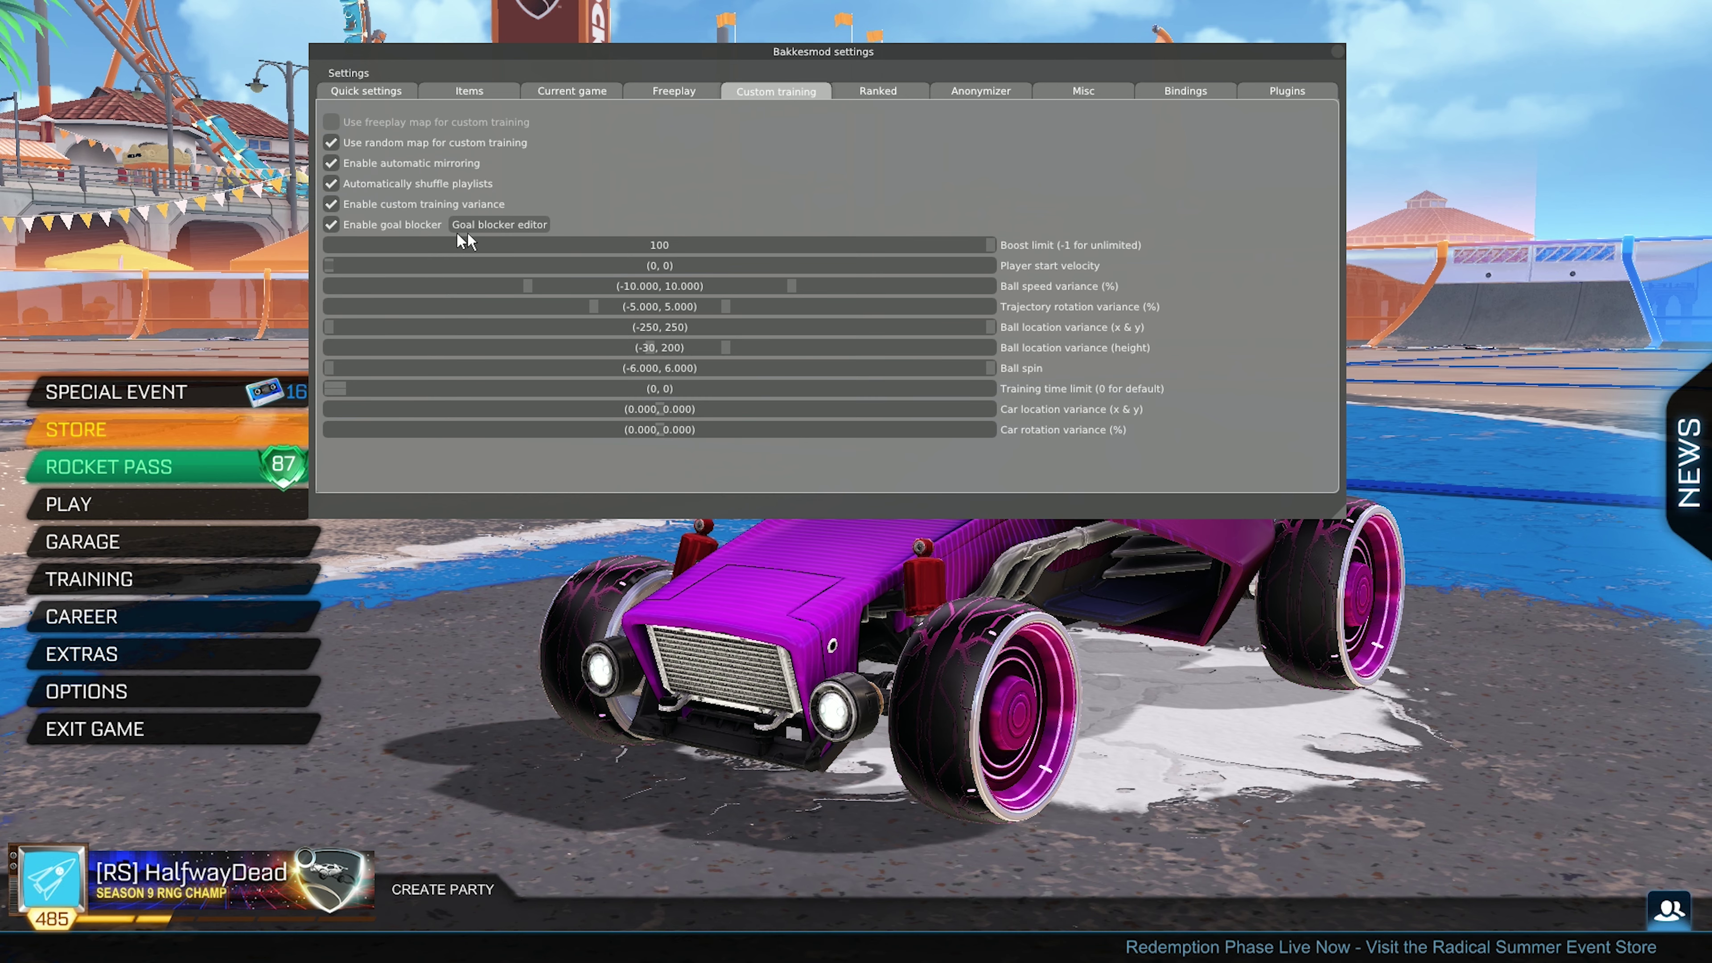
pyautogui.click(521, 218)
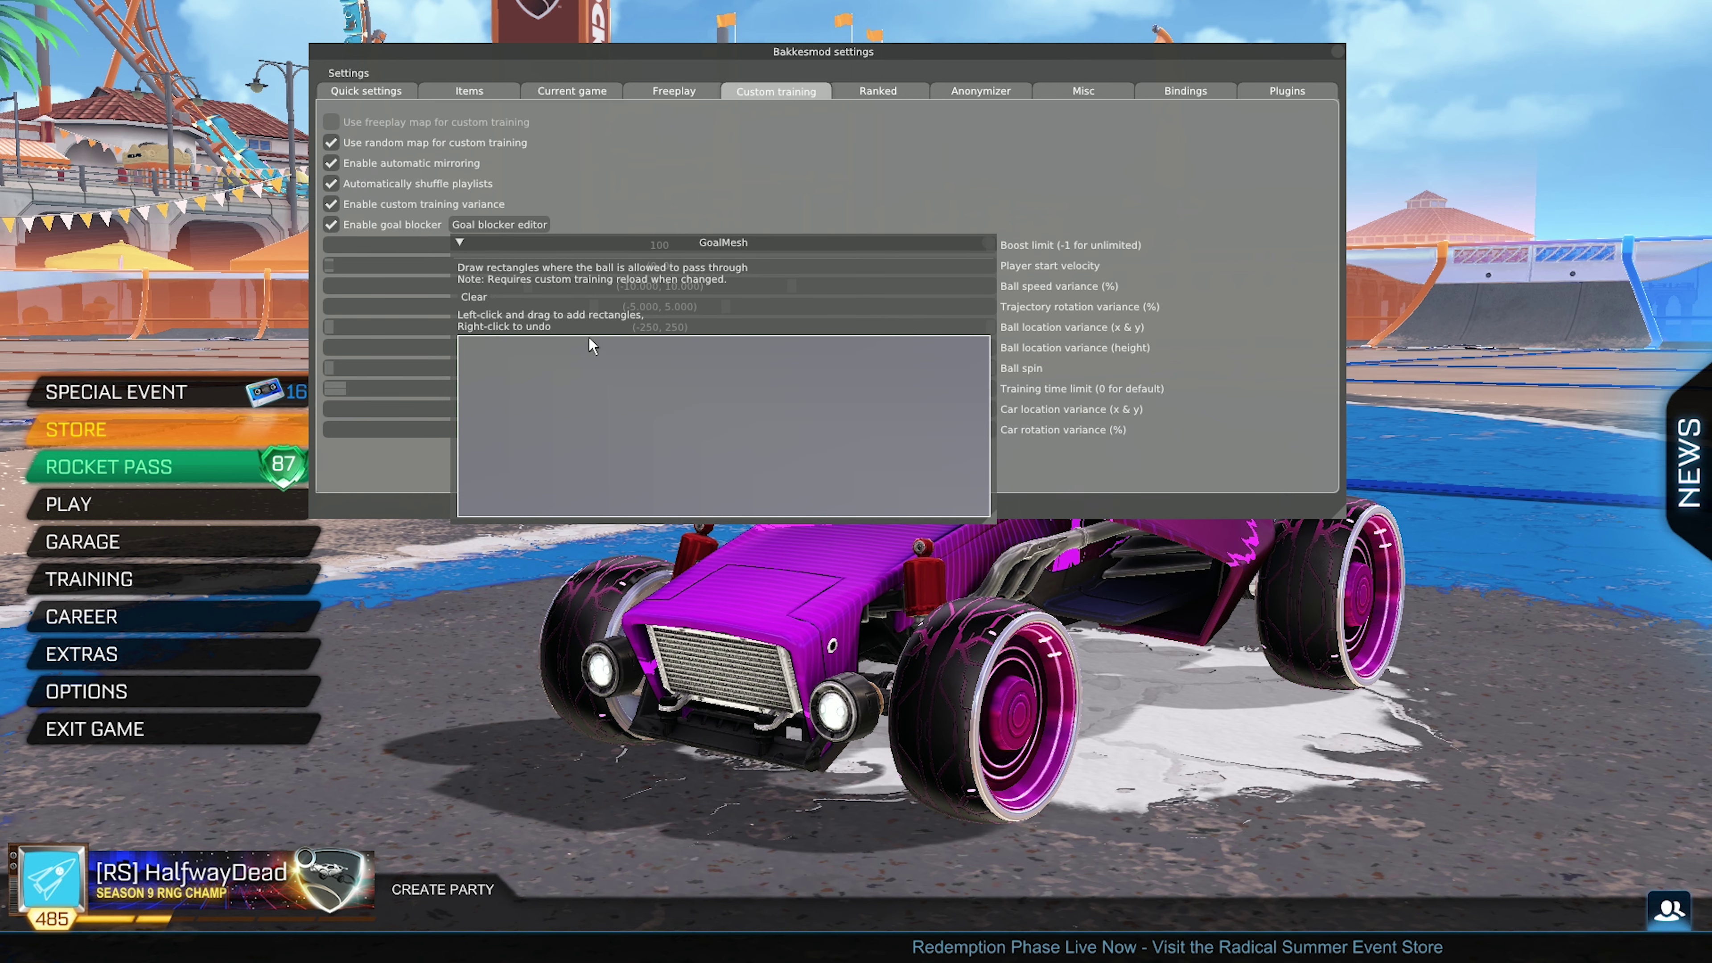
pyautogui.moveTo(582, 337); pyautogui.dragTo(350, 577)
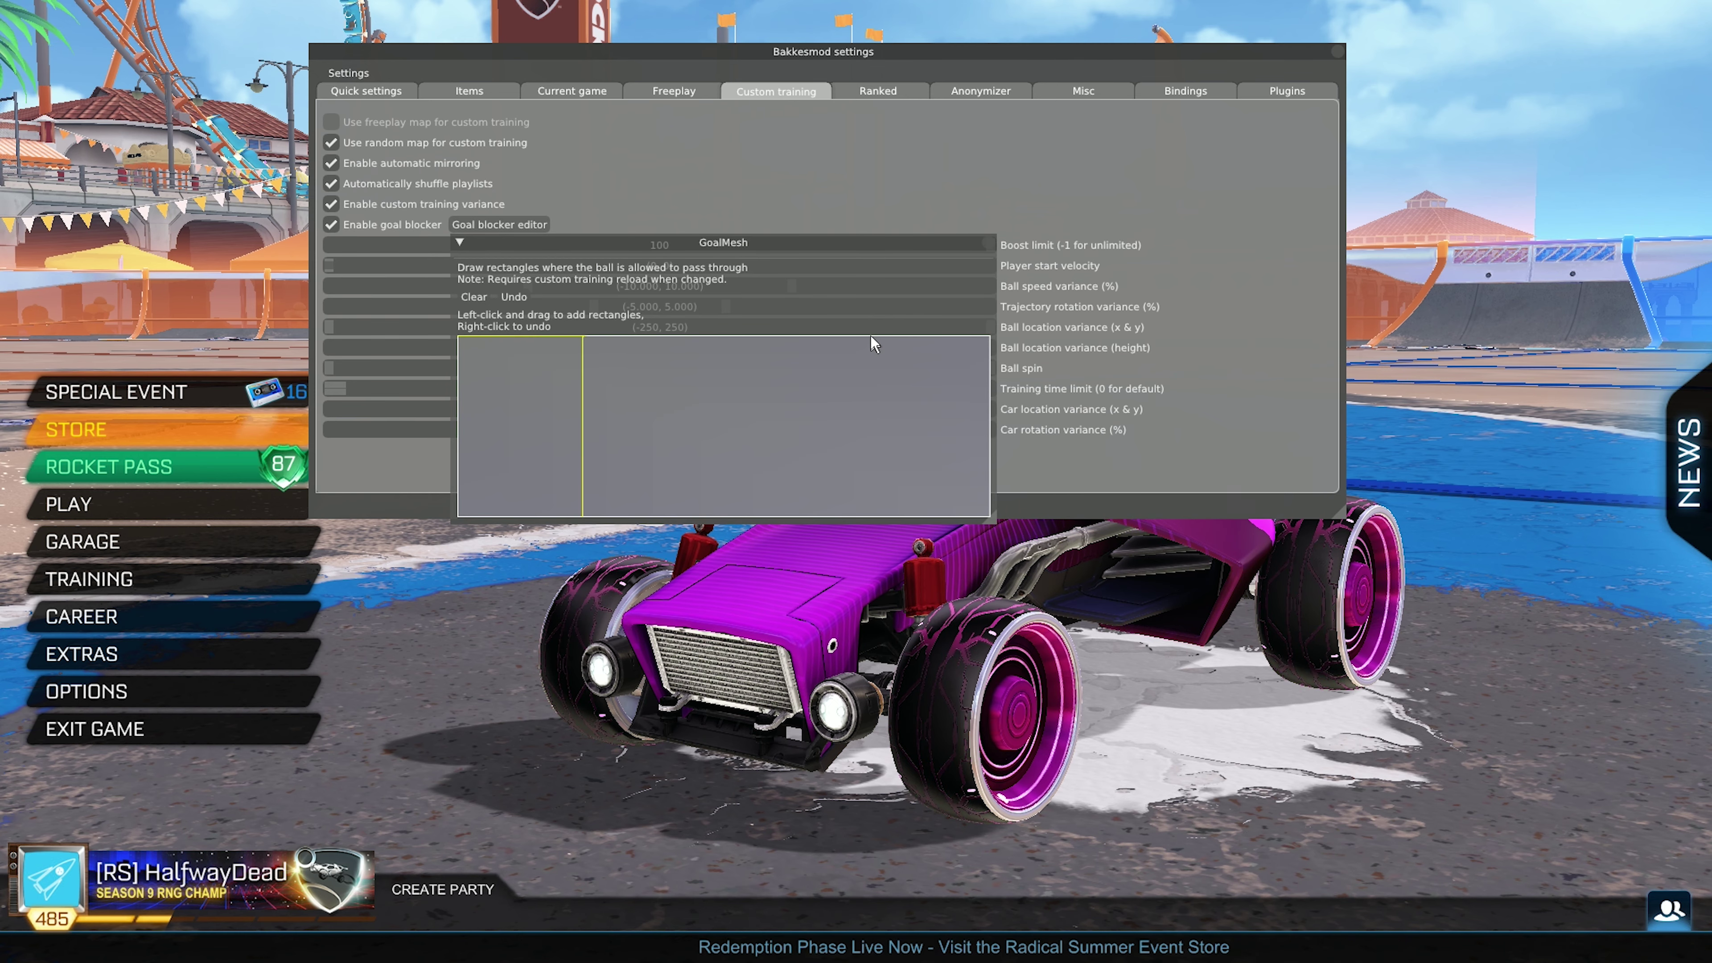
pyautogui.moveTo(846, 336); pyautogui.dragTo(1018, 530)
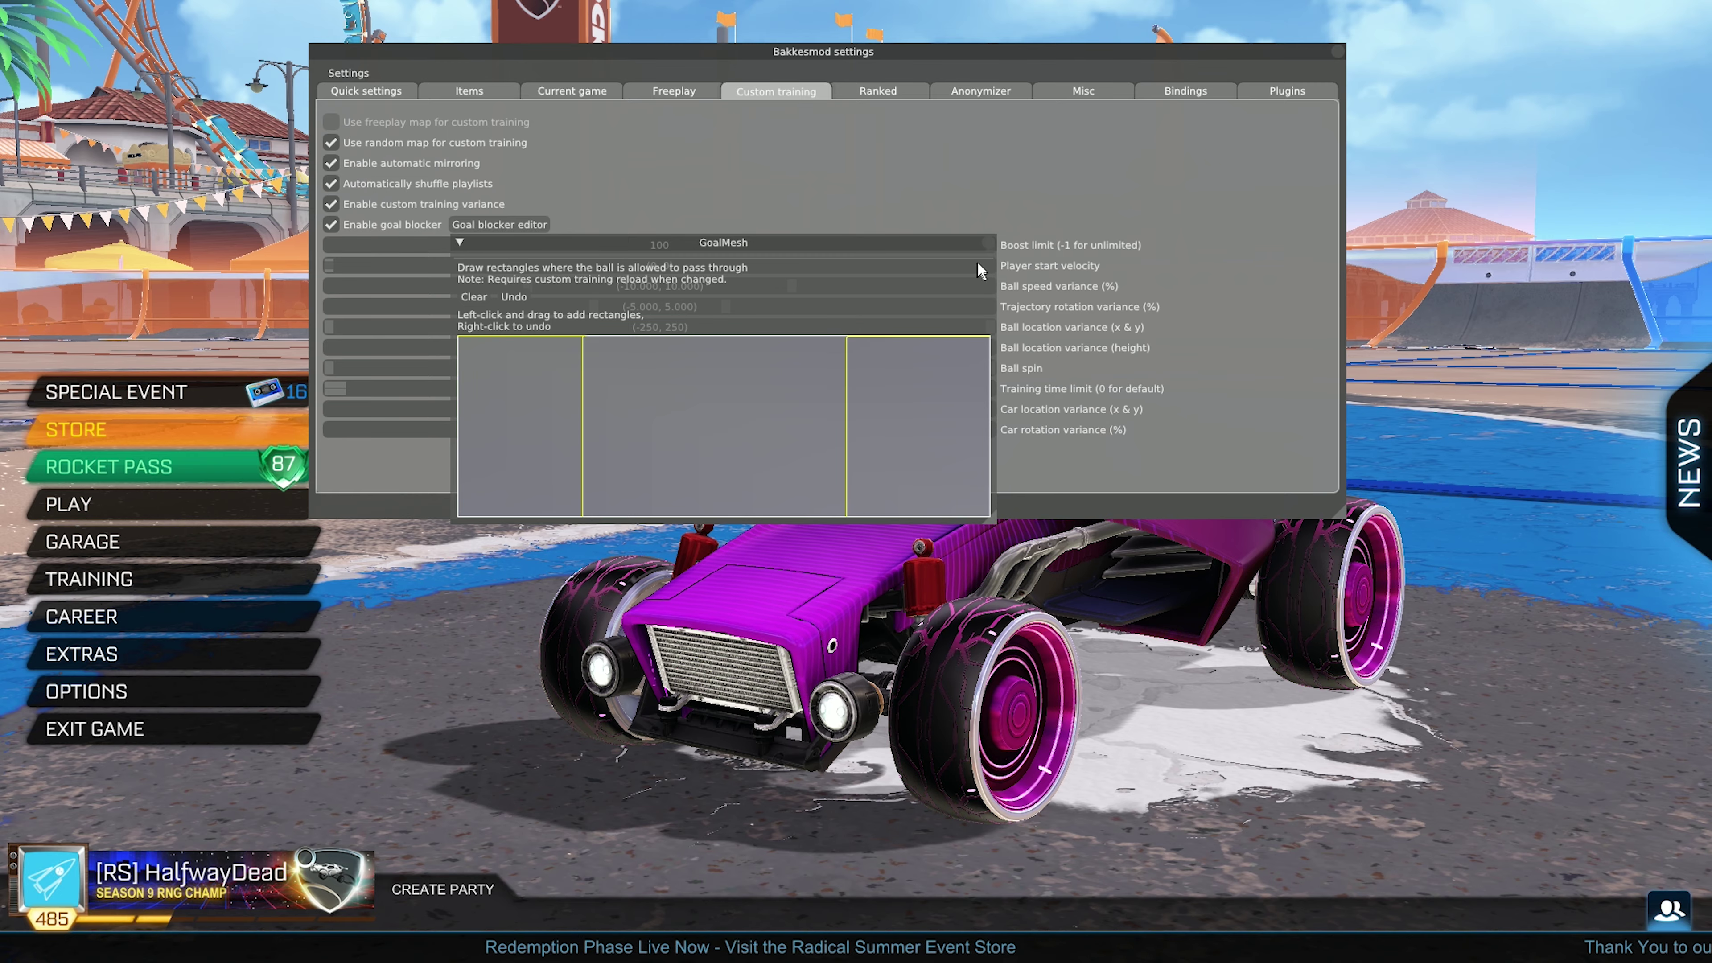
pyautogui.click(1360, 71)
pyautogui.press('F2')
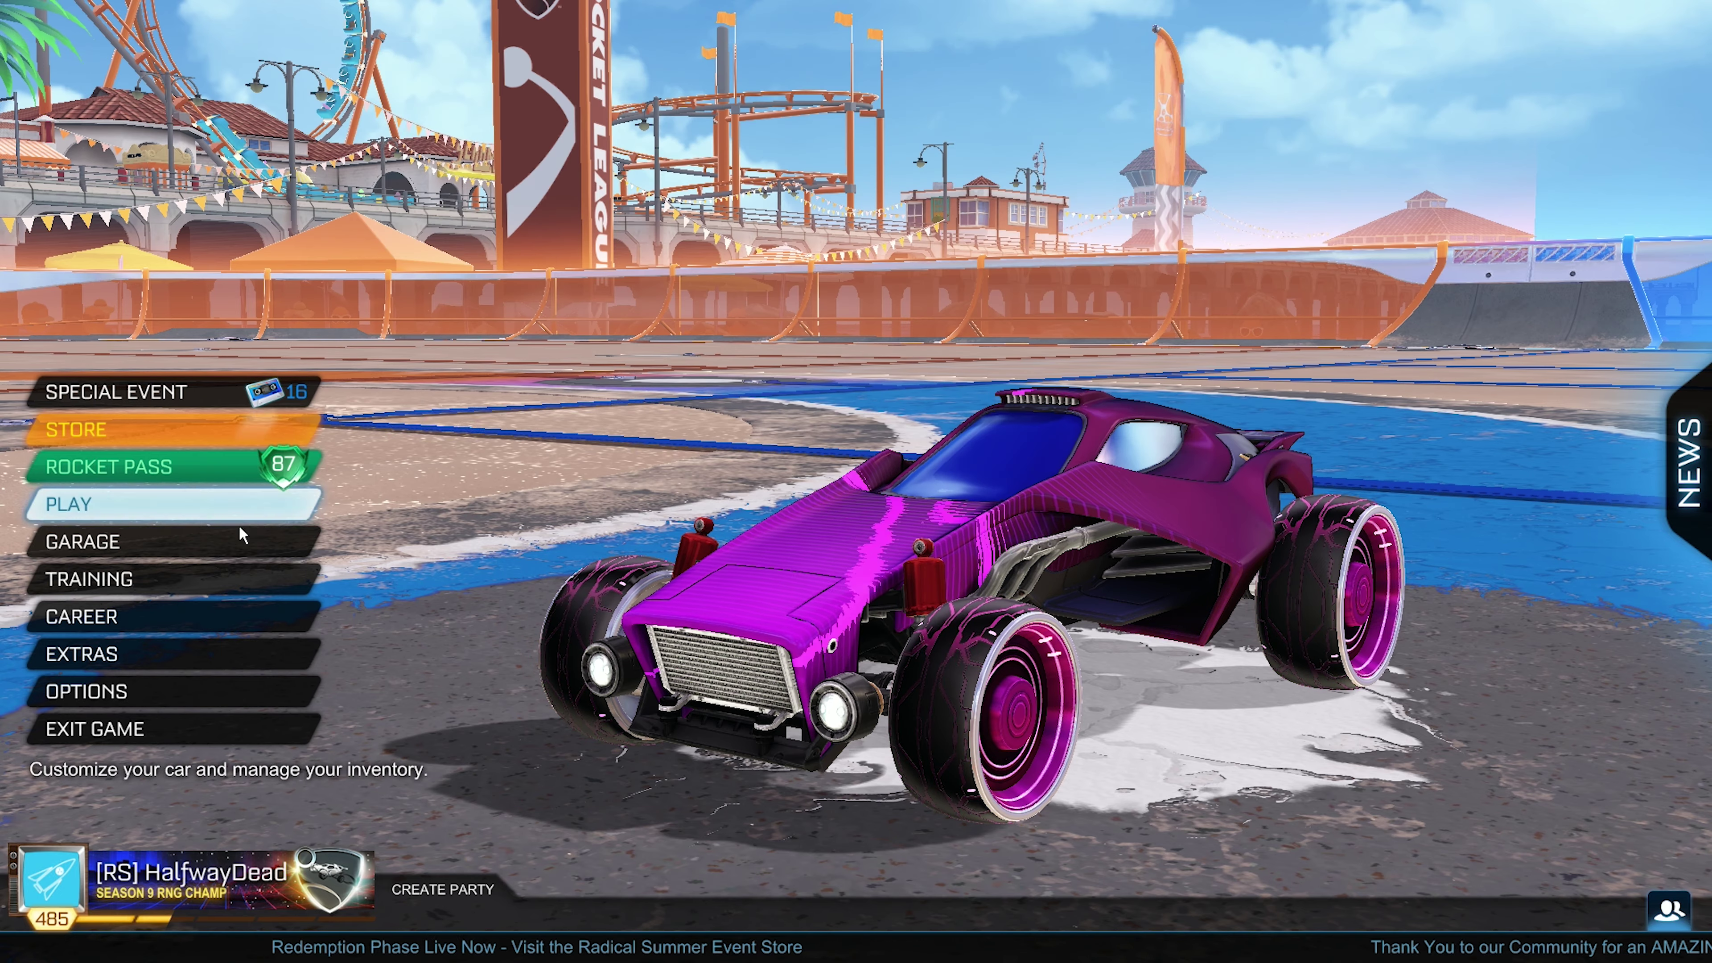
# Start The Ultimate Warm-Up pack from the favorite custom training packs
pyautogui.click(89, 579)
pyautogui.click(1072, 376)
pyautogui.click(531, 81)
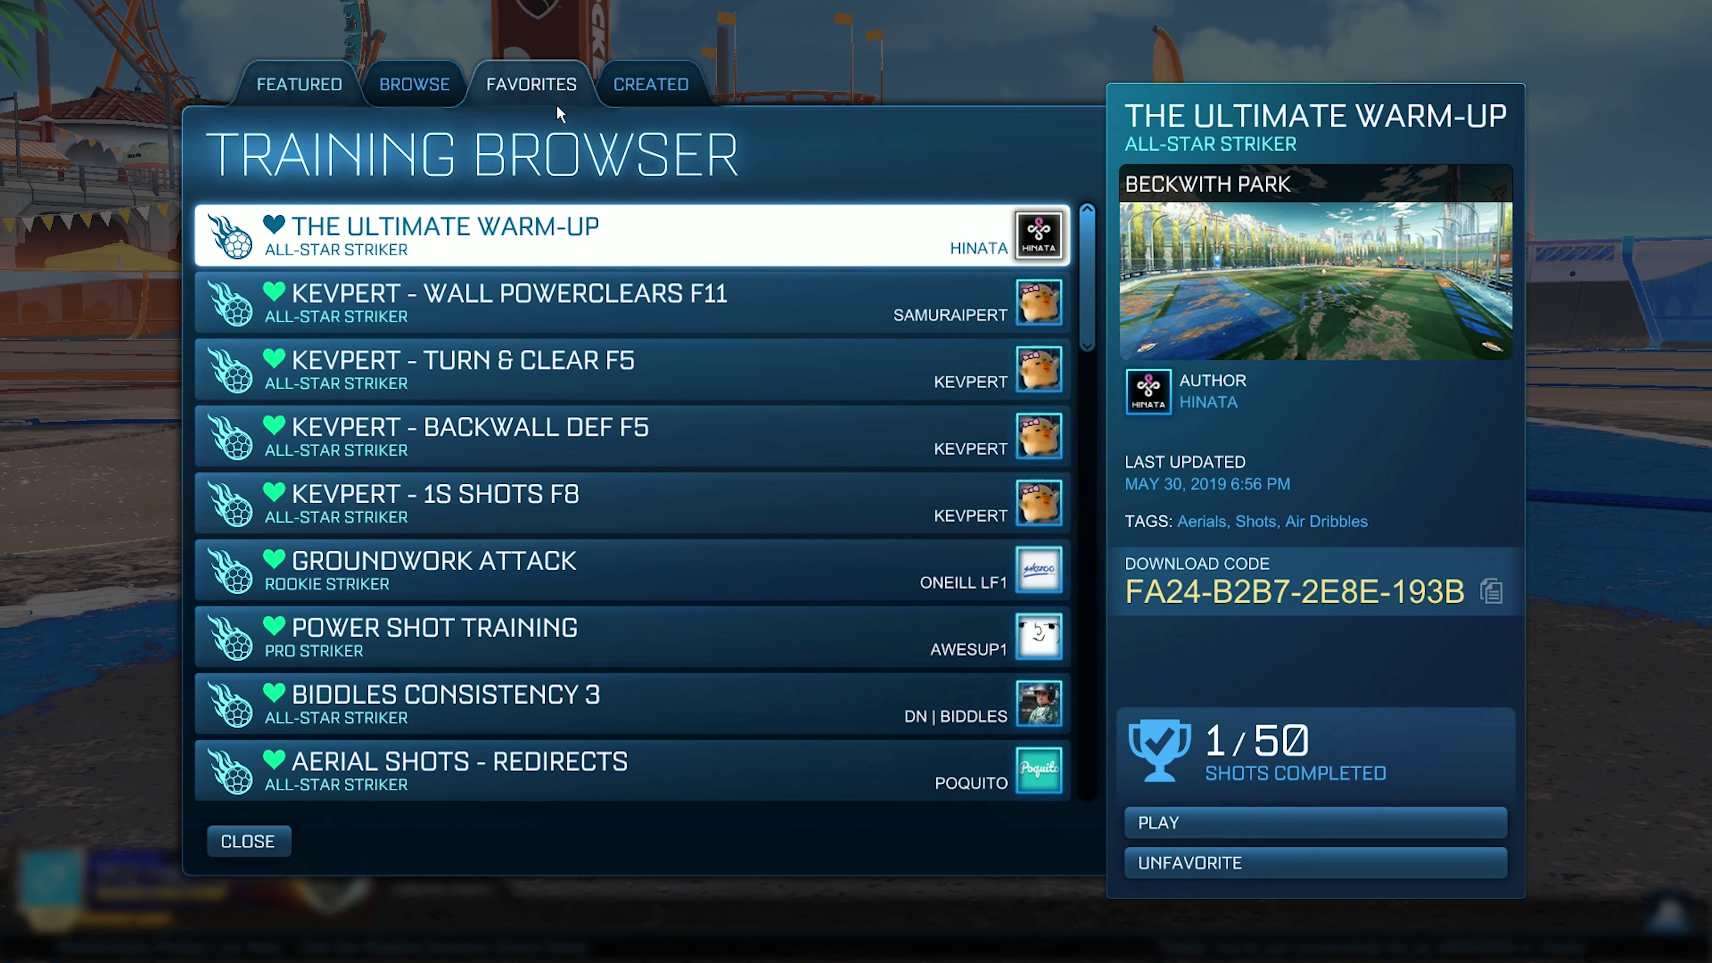
pyautogui.doubleClick(497, 226)
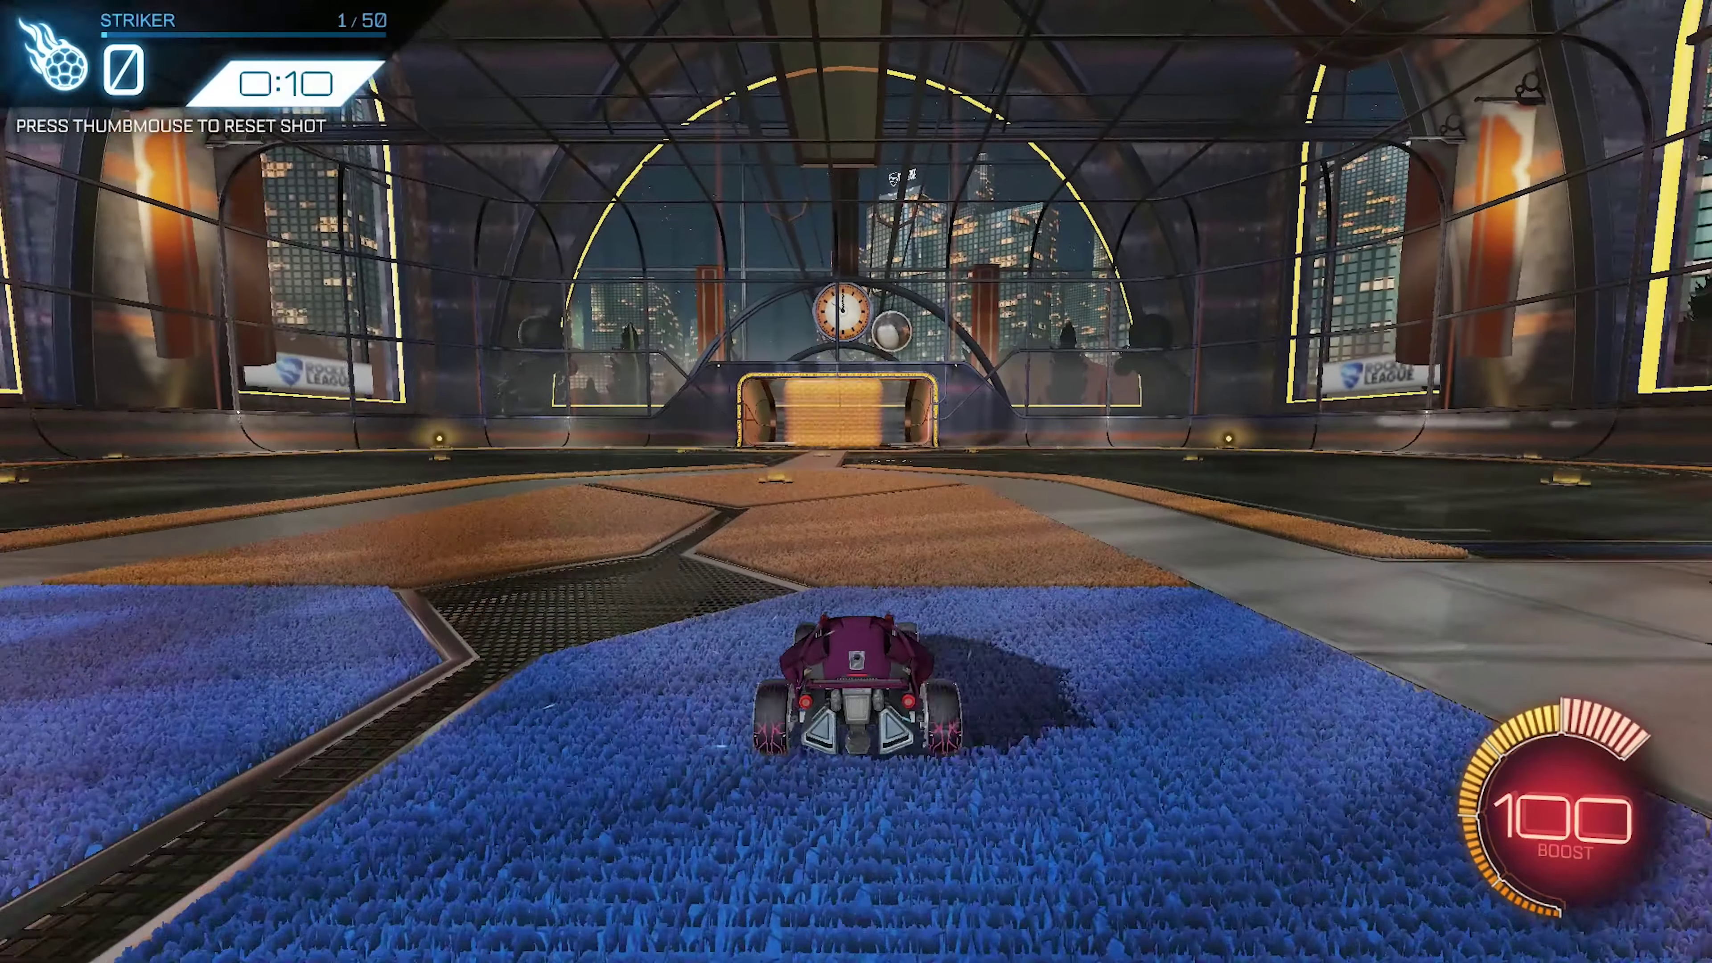
# Play the first training shot, testing the ball against the blocked goal center and shooting through an open side
pyautogui.press('w')
pyautogui.press('d')
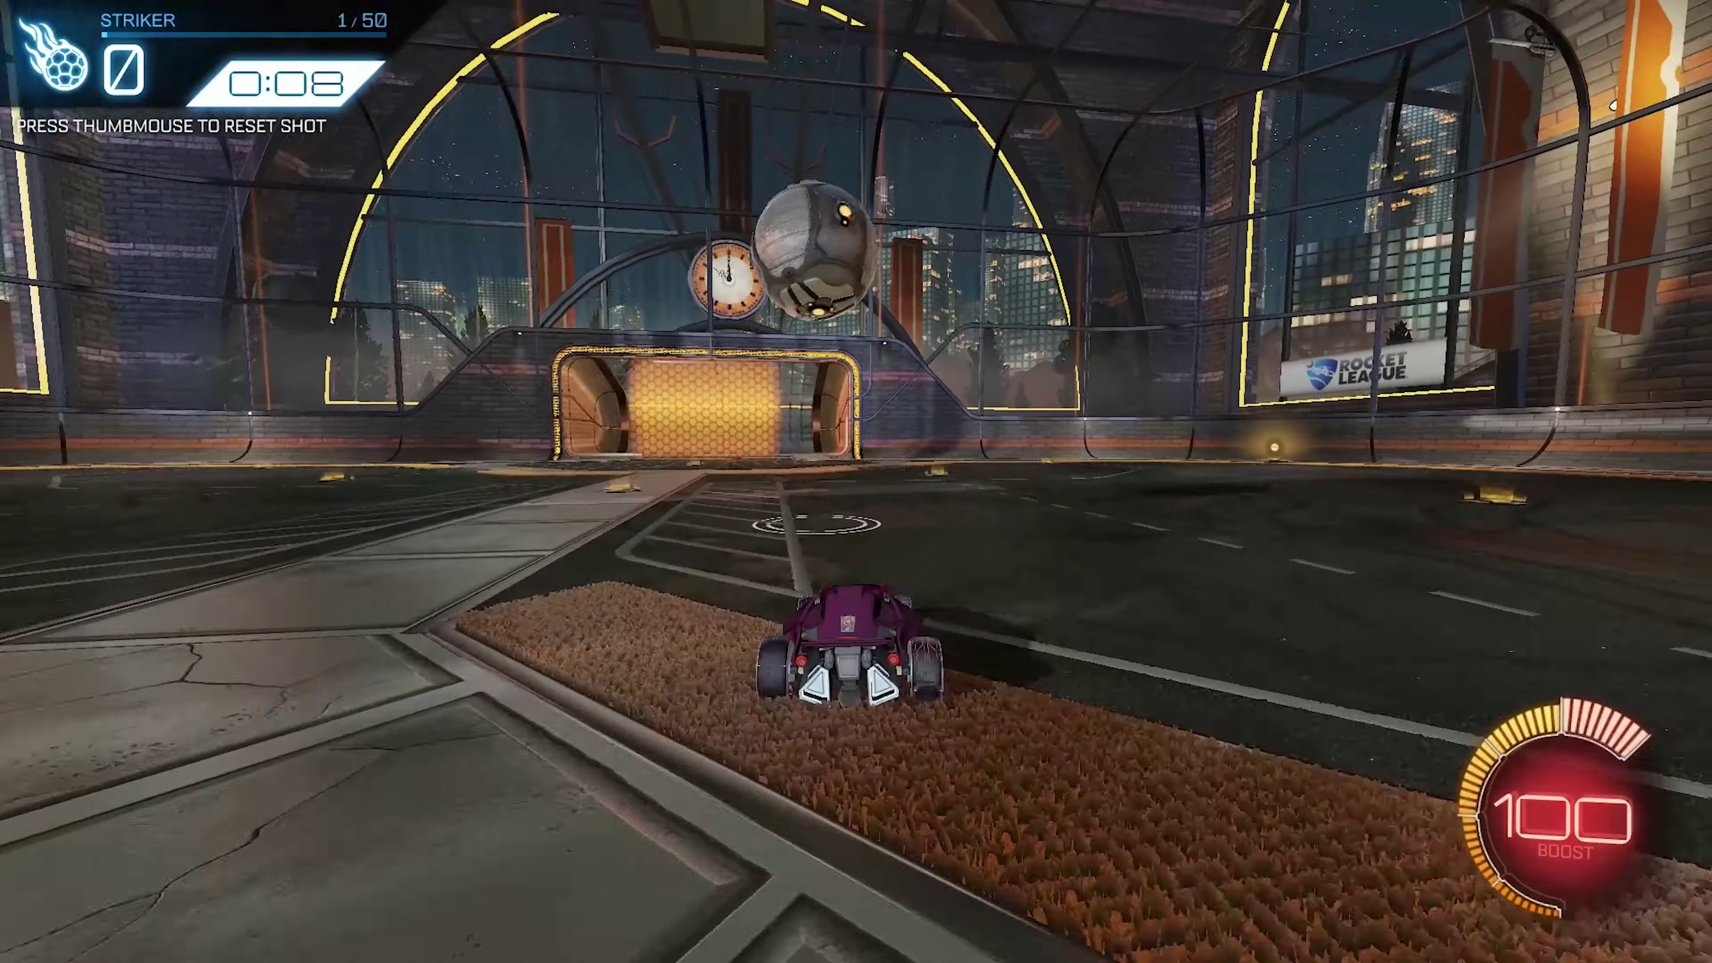
pyautogui.press('shift')
pyautogui.press('a')
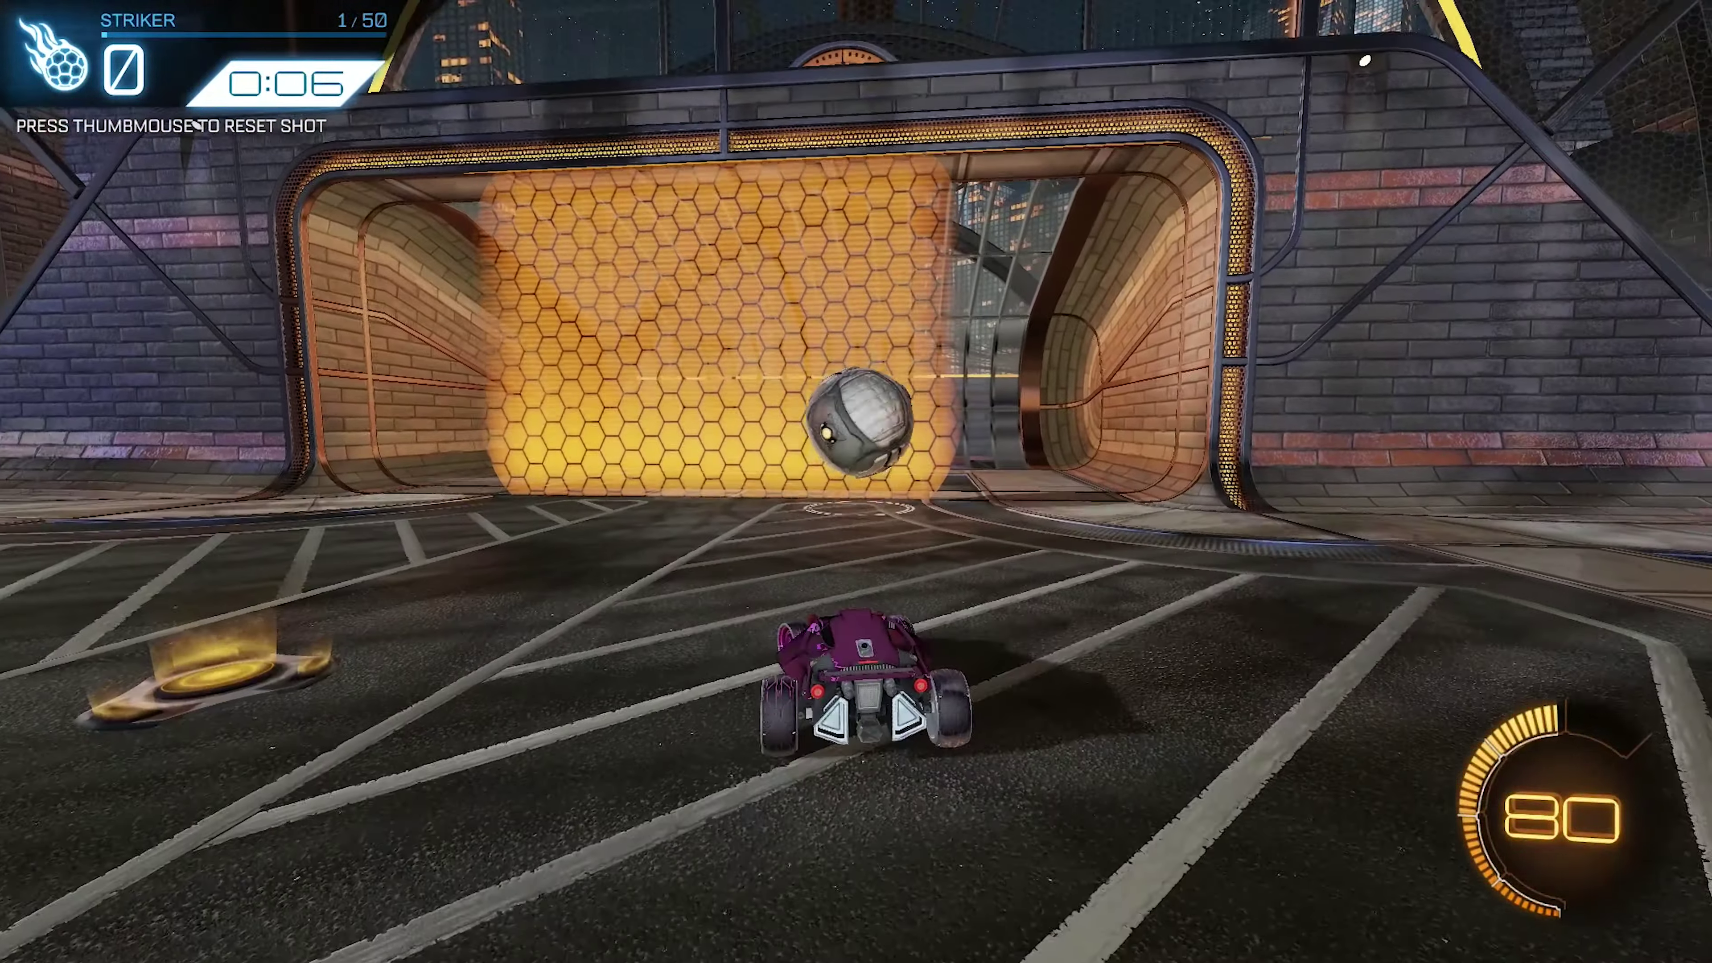
pyautogui.press('shift')
pyautogui.press('d')
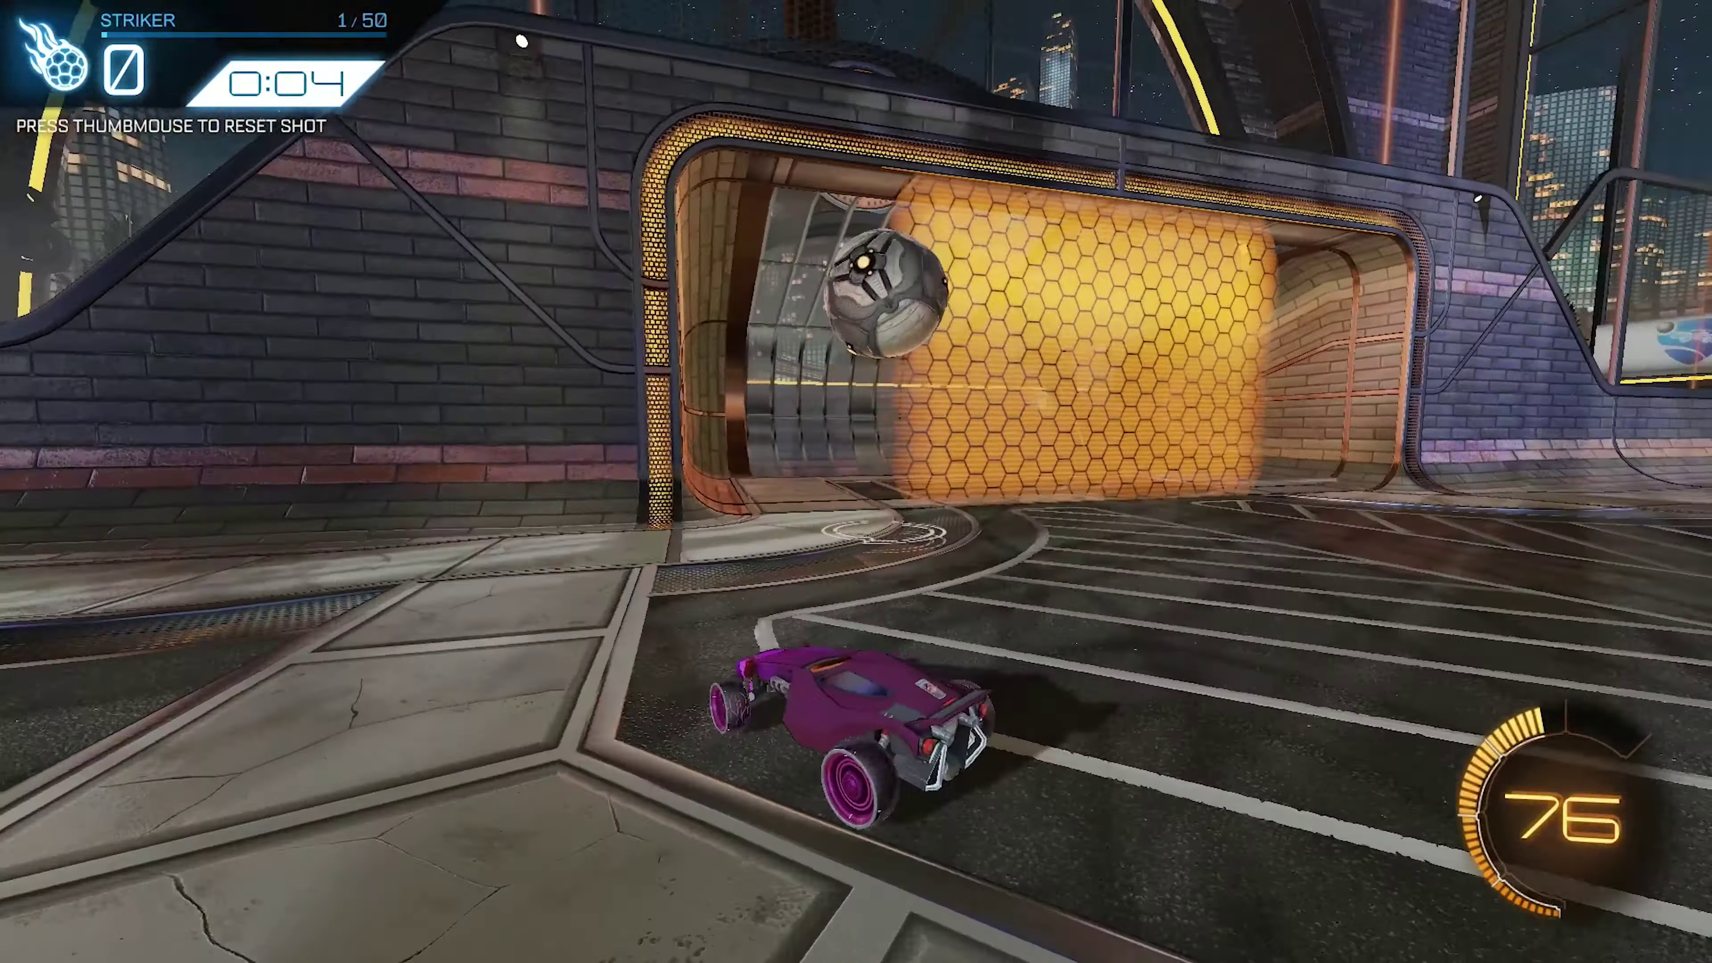
pyautogui.press('shift')
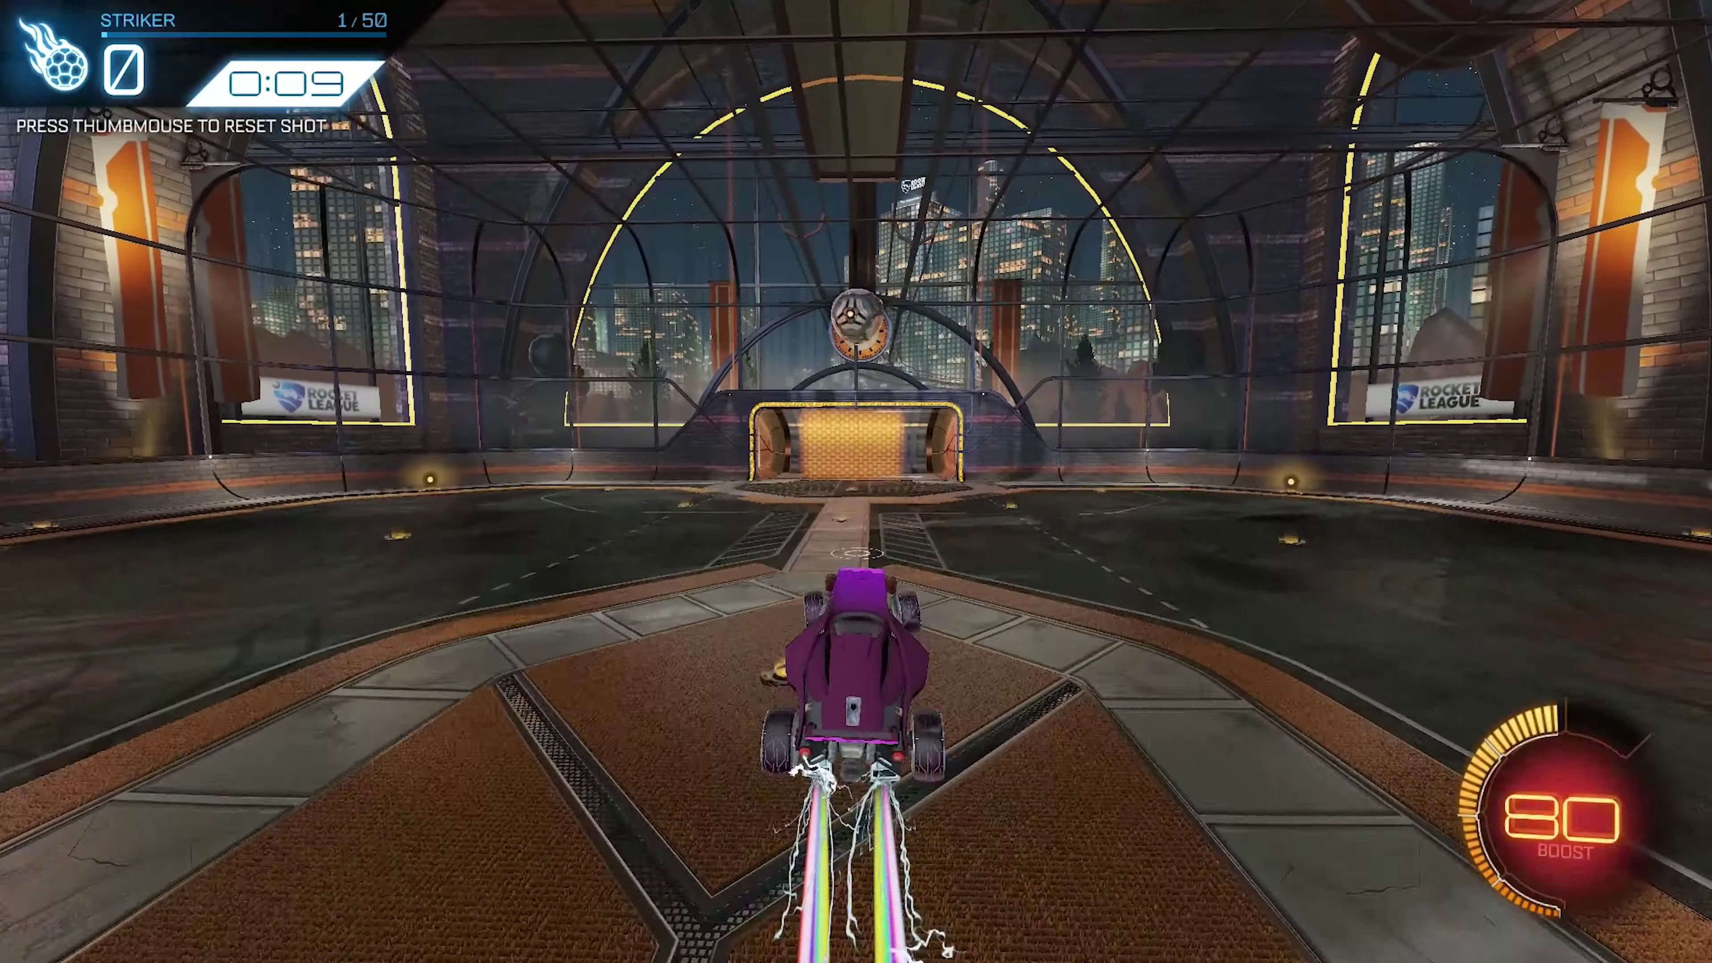
pyautogui.press('shift')
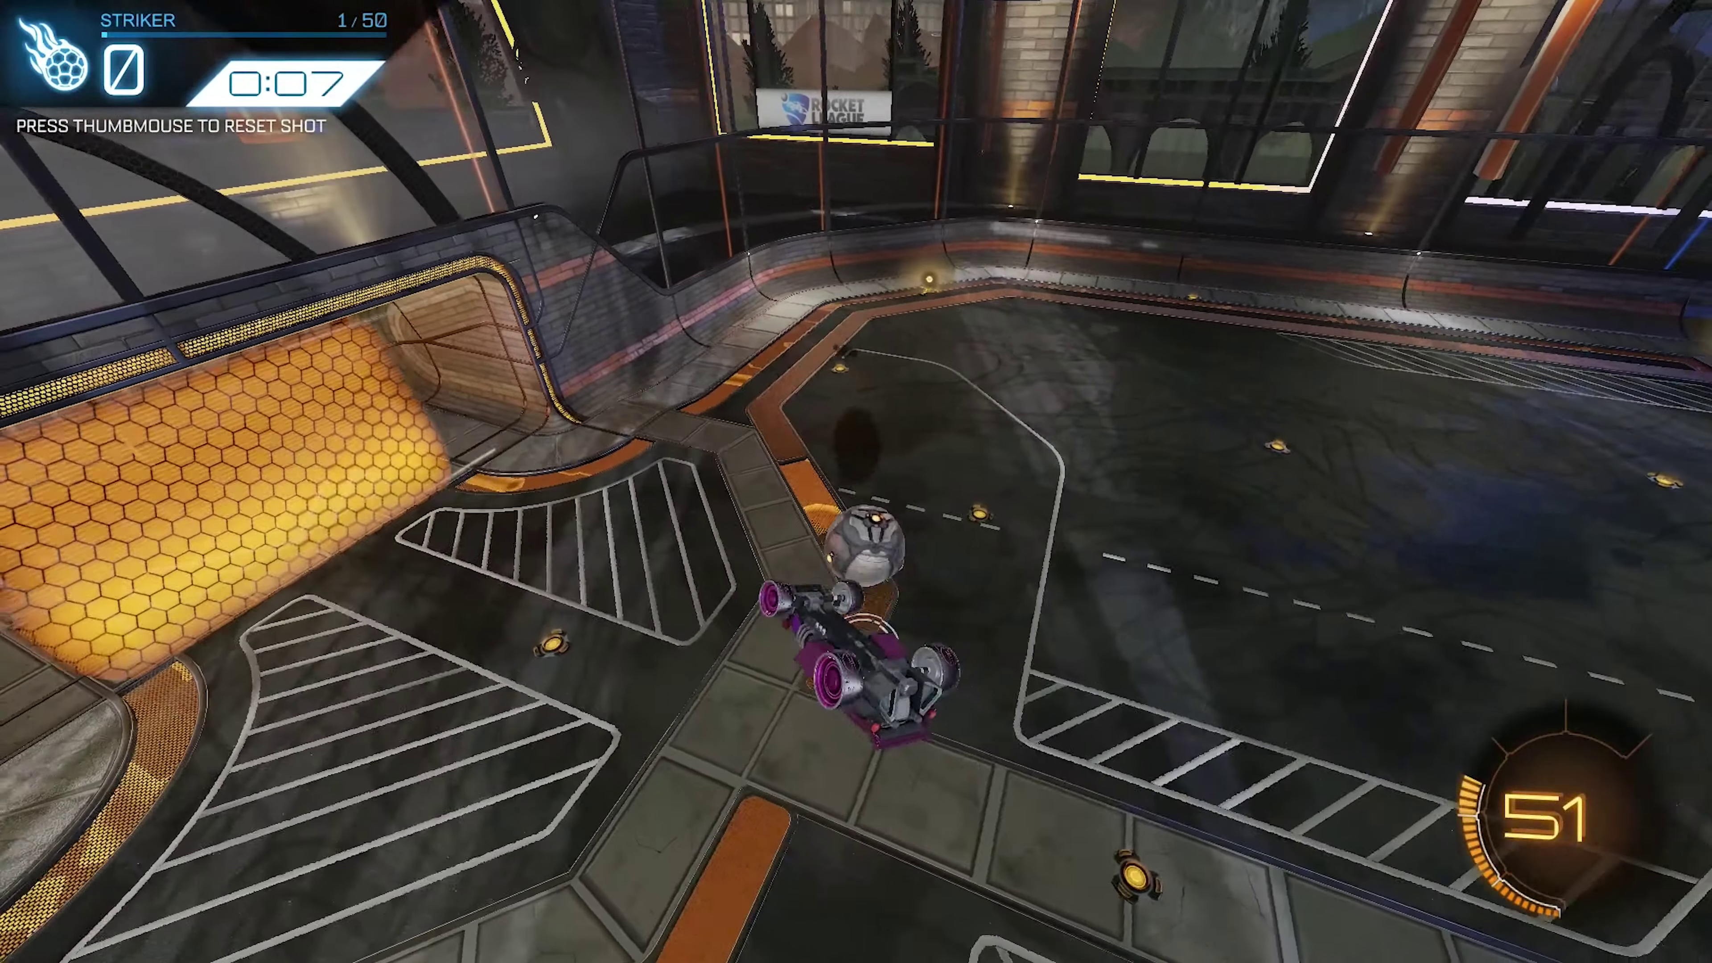
pyautogui.press('shift')
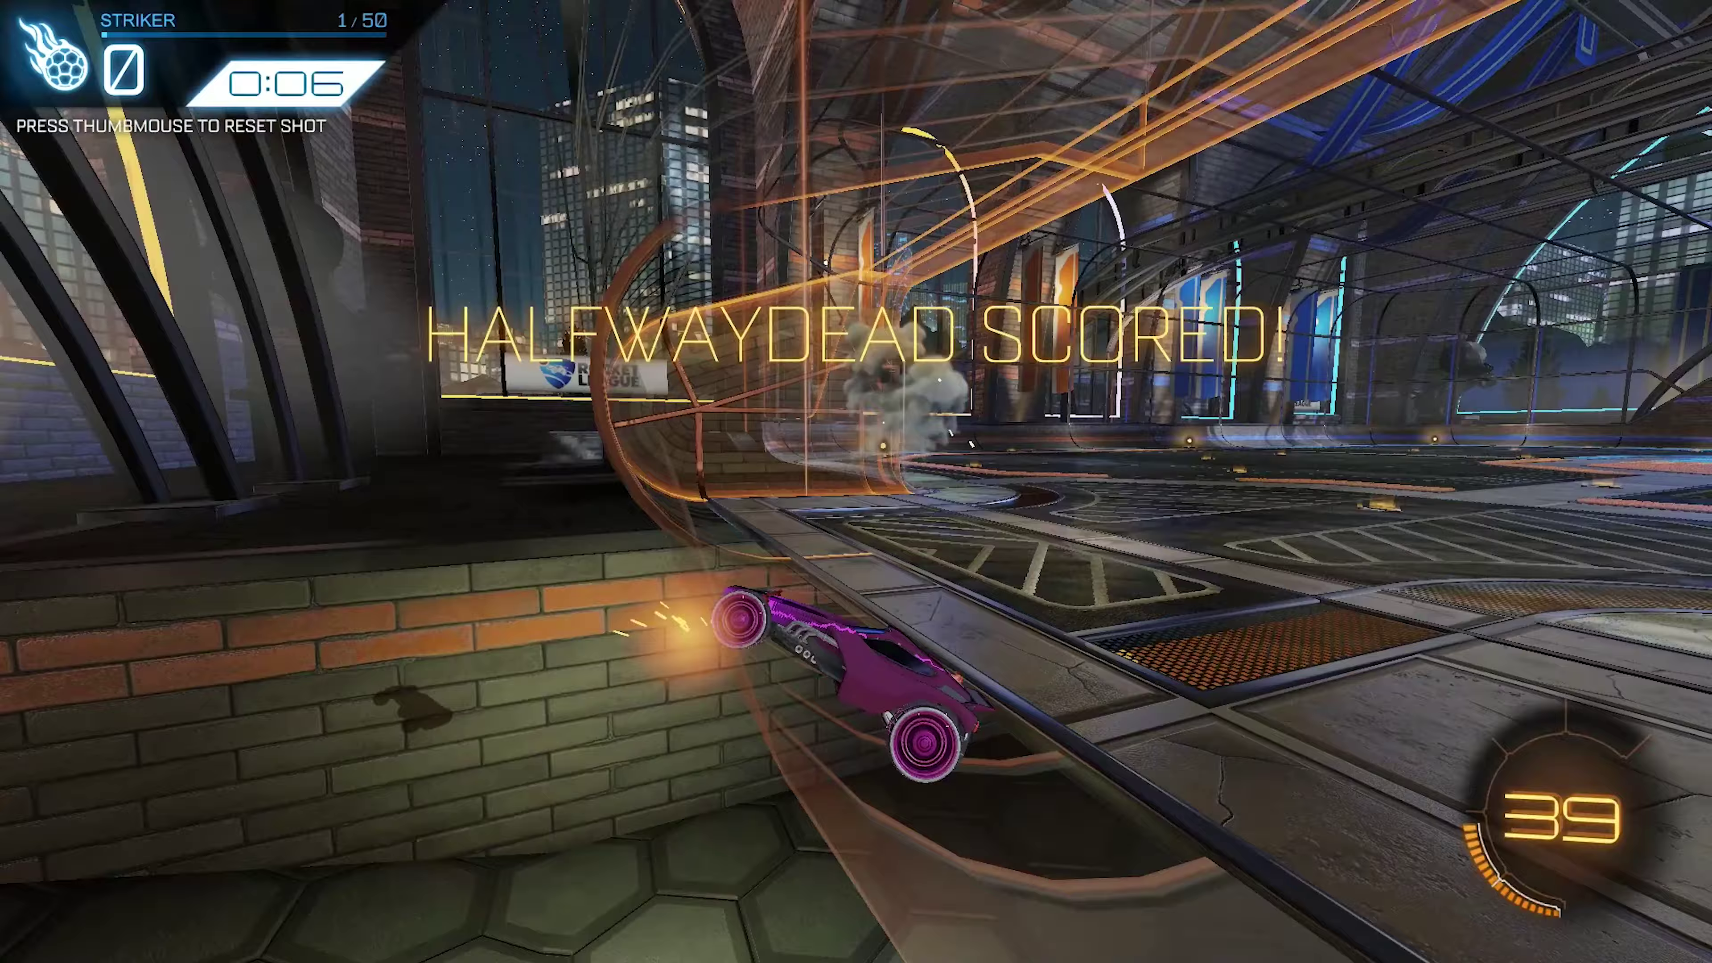
pyautogui.press('shift')
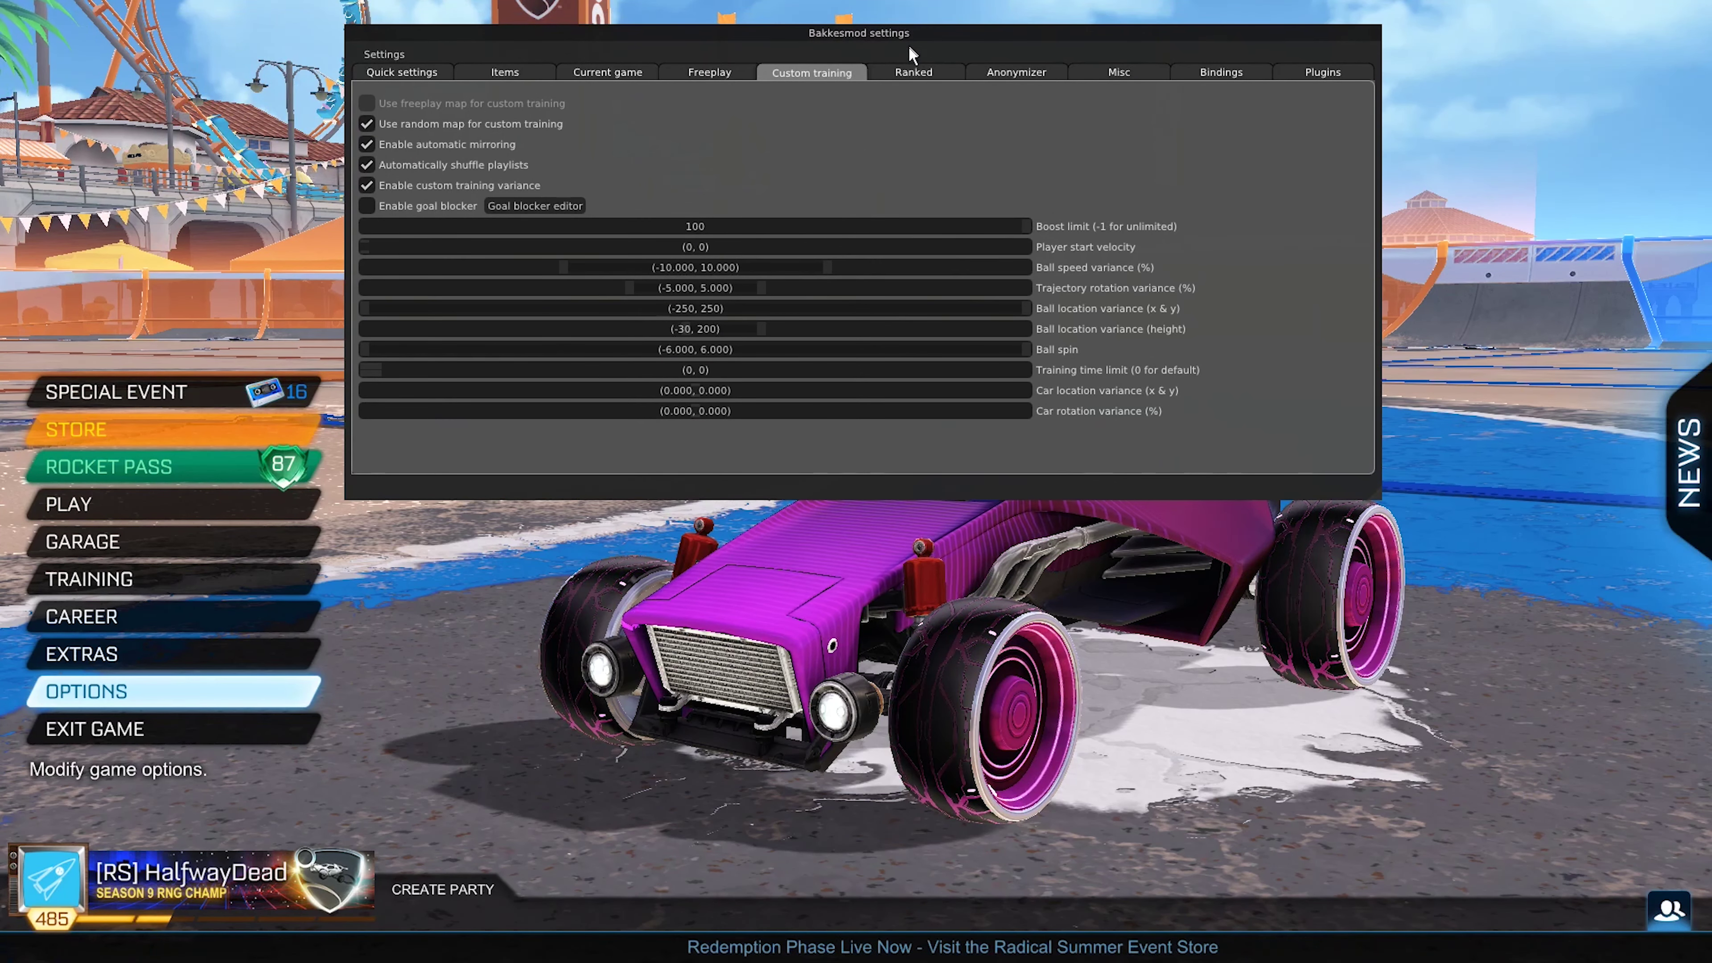
# Review the ranked options in the BakkesMod settings and show the Plugin manager (beta) page among the plugin settings
pyautogui.click(914, 74)
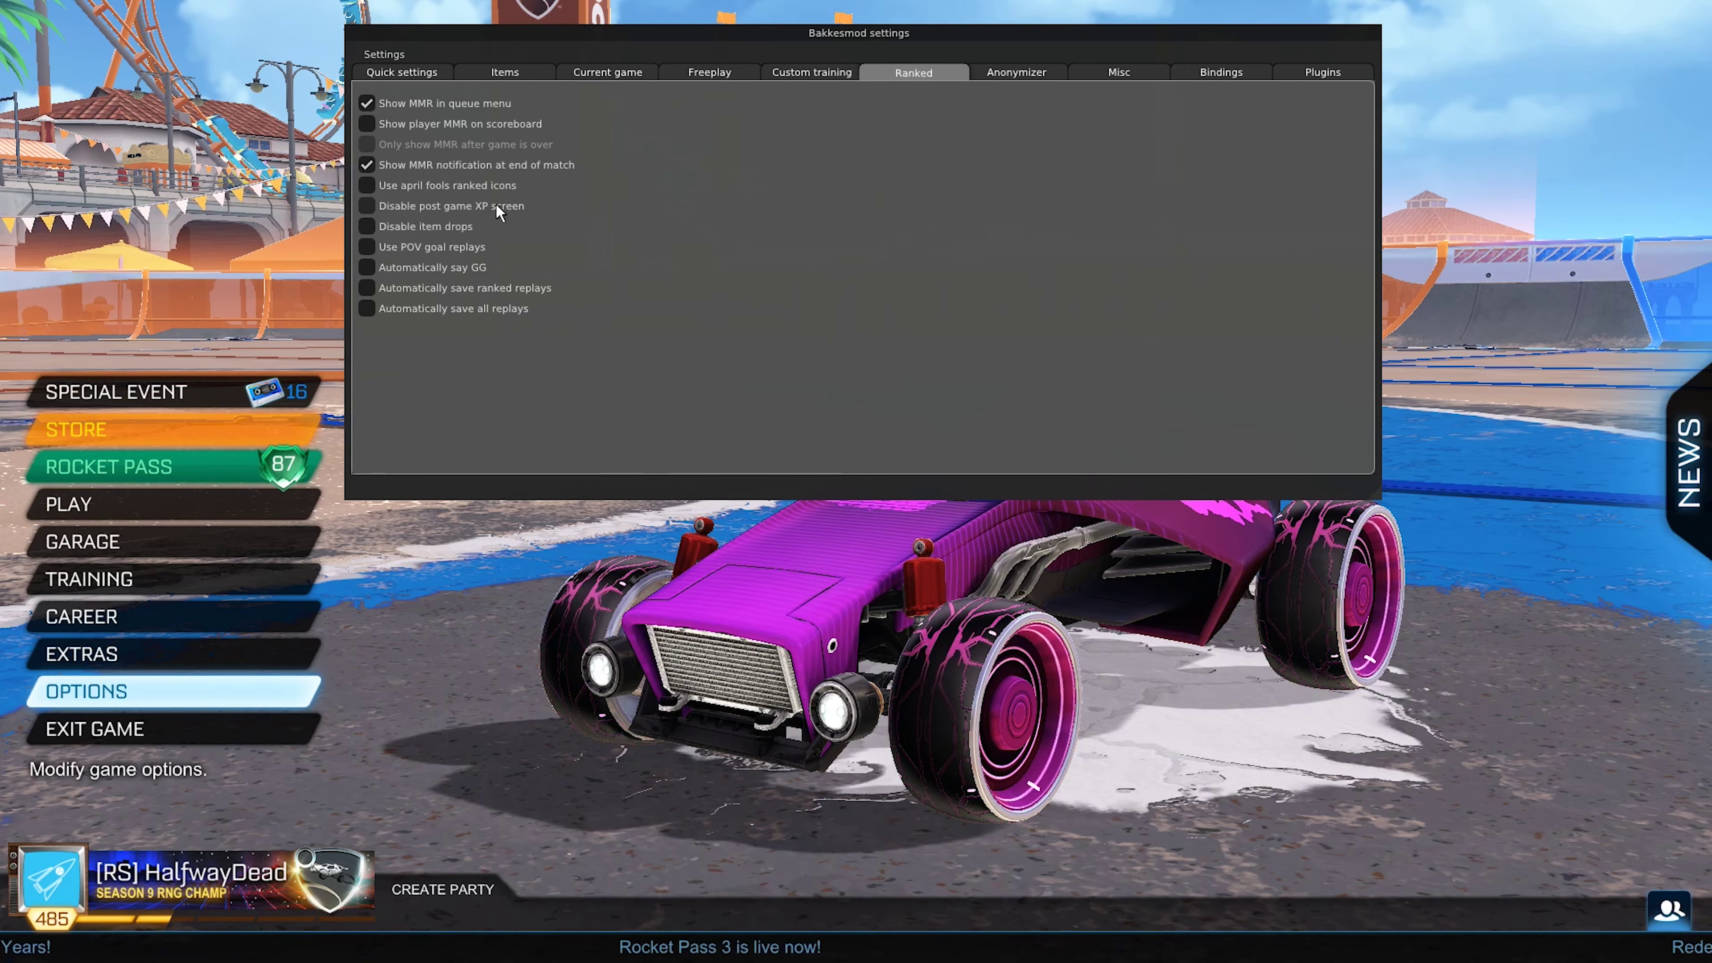
pyautogui.click(1321, 72)
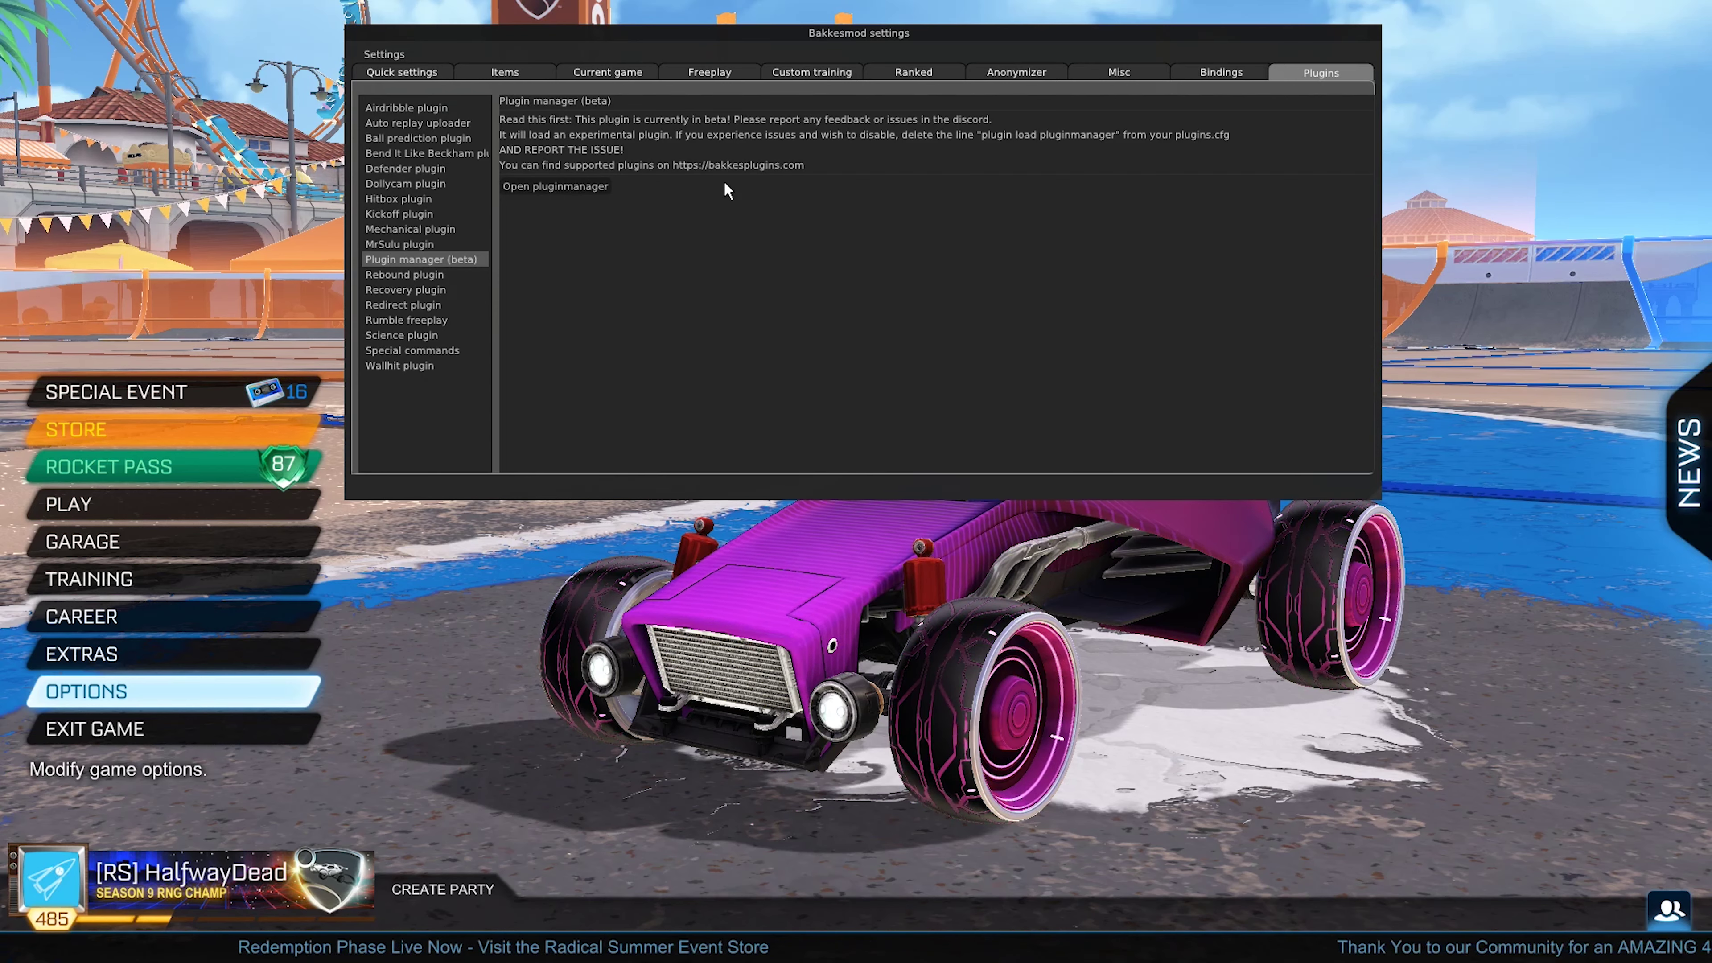